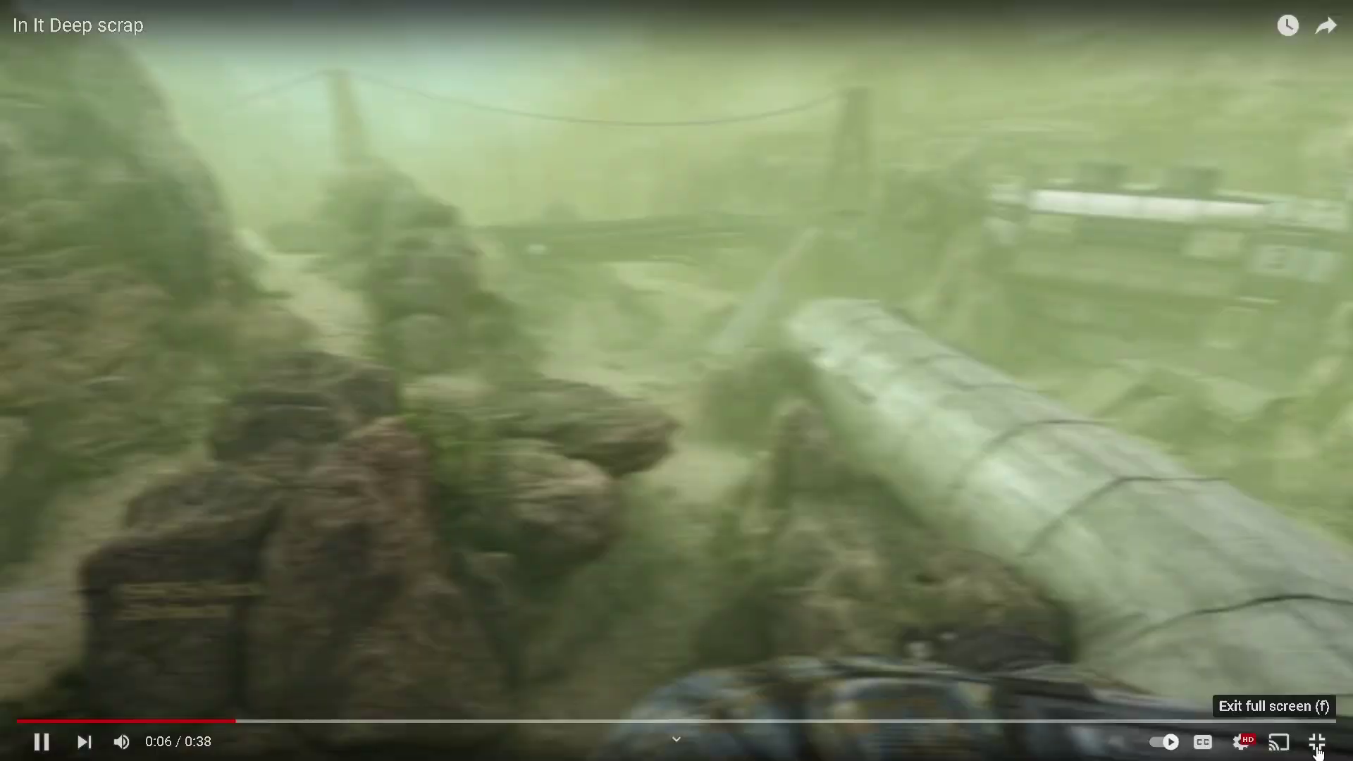
# - Exit full-screen playback of the 'In It Deep scrap' YouTube video
pyautogui.click(1317, 749)
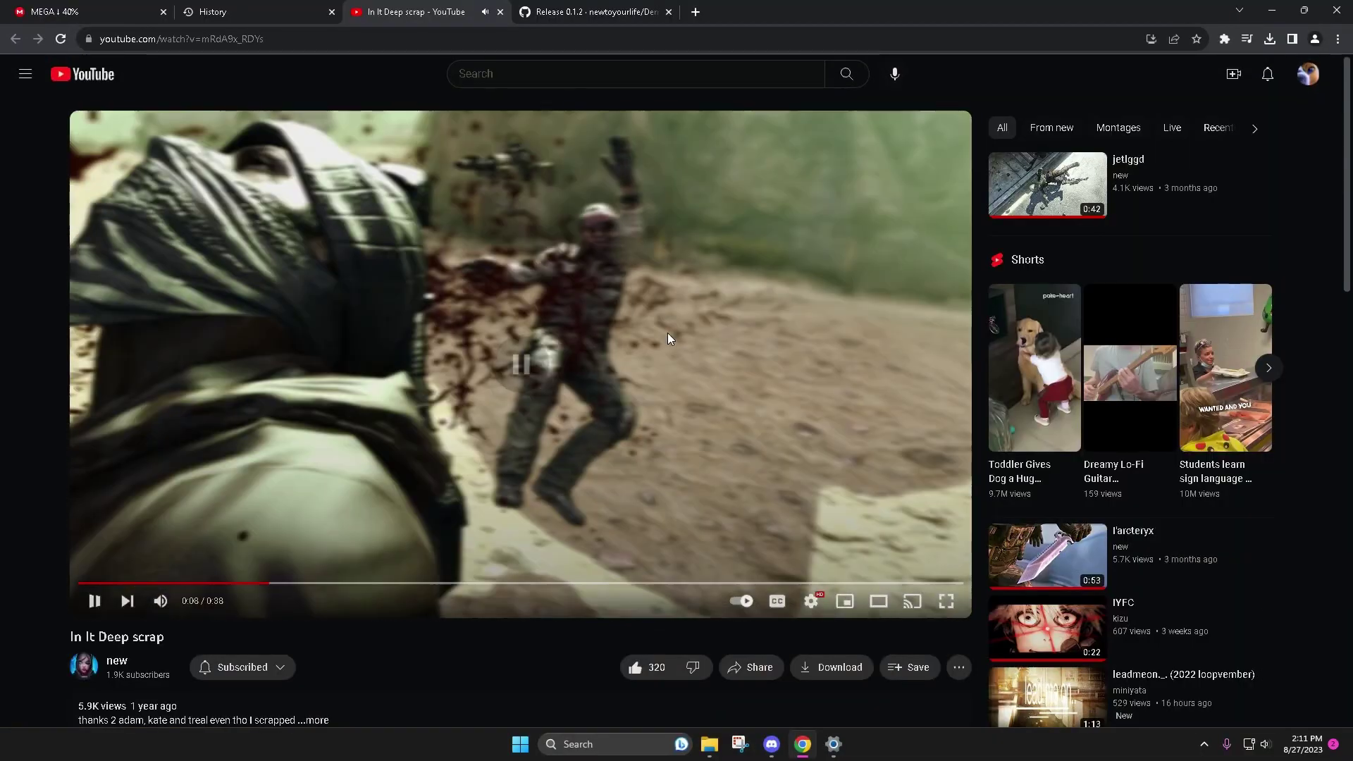
# - Switch to the DemoArchive 0.1.2 release tab, then open the inner Demo.Archive.0.1.2 folder in File Explorer
pyautogui.hotkey('ctrl', 'Tab')
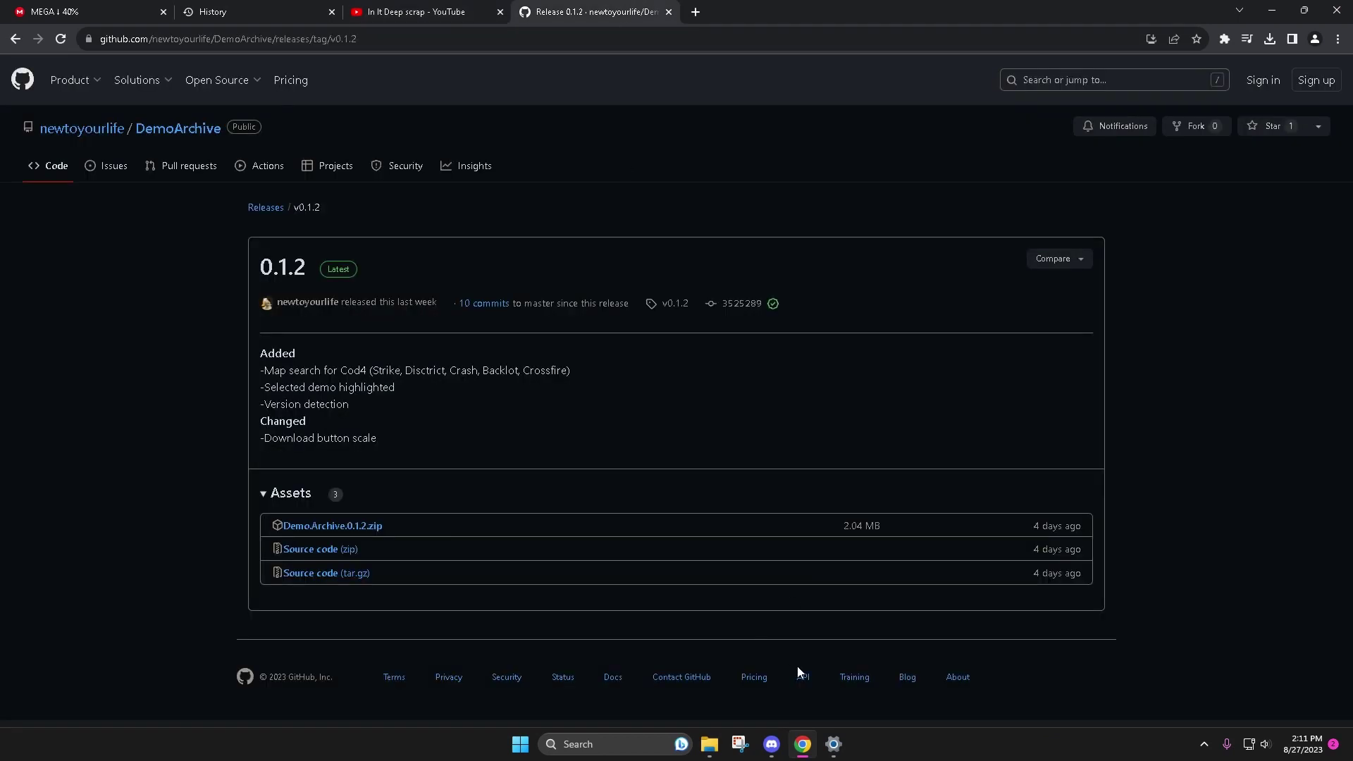
pyautogui.click(709, 744)
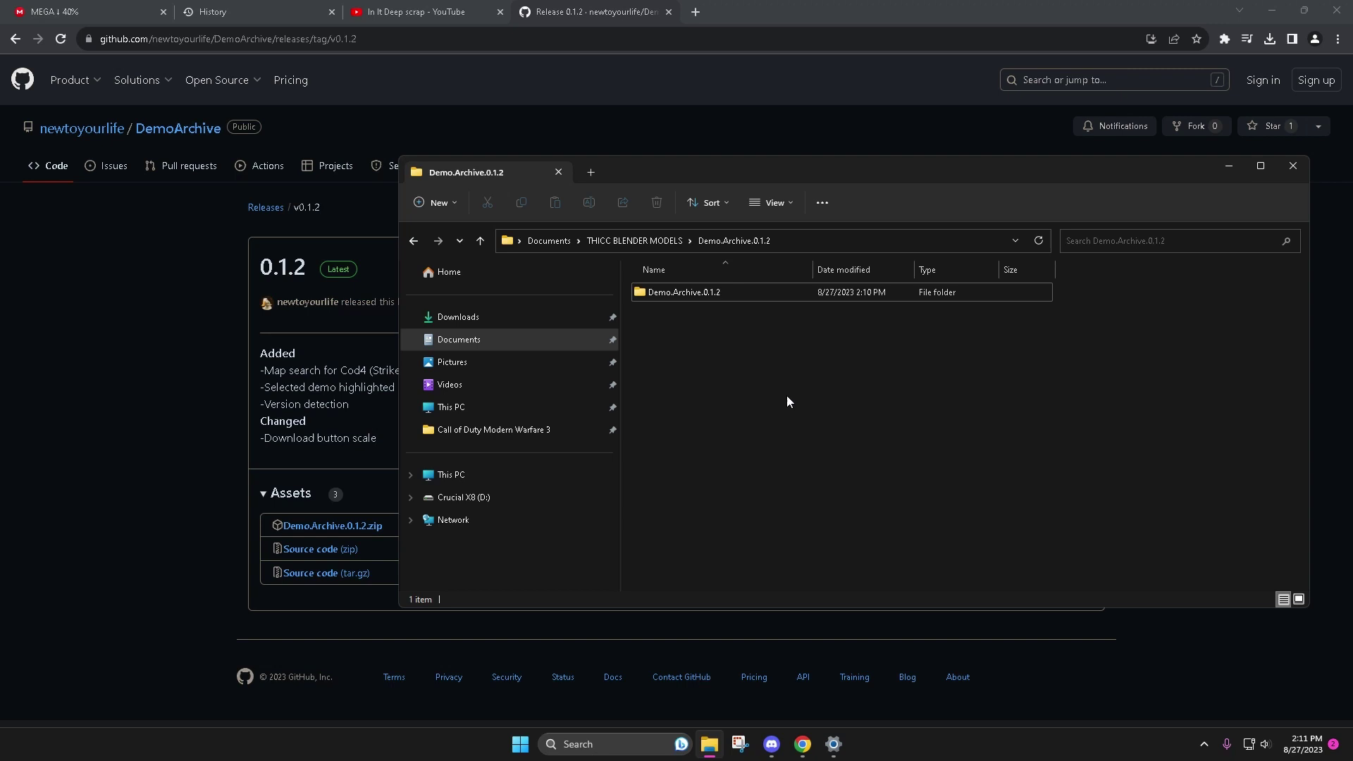
pyautogui.doubleClick(735, 294)
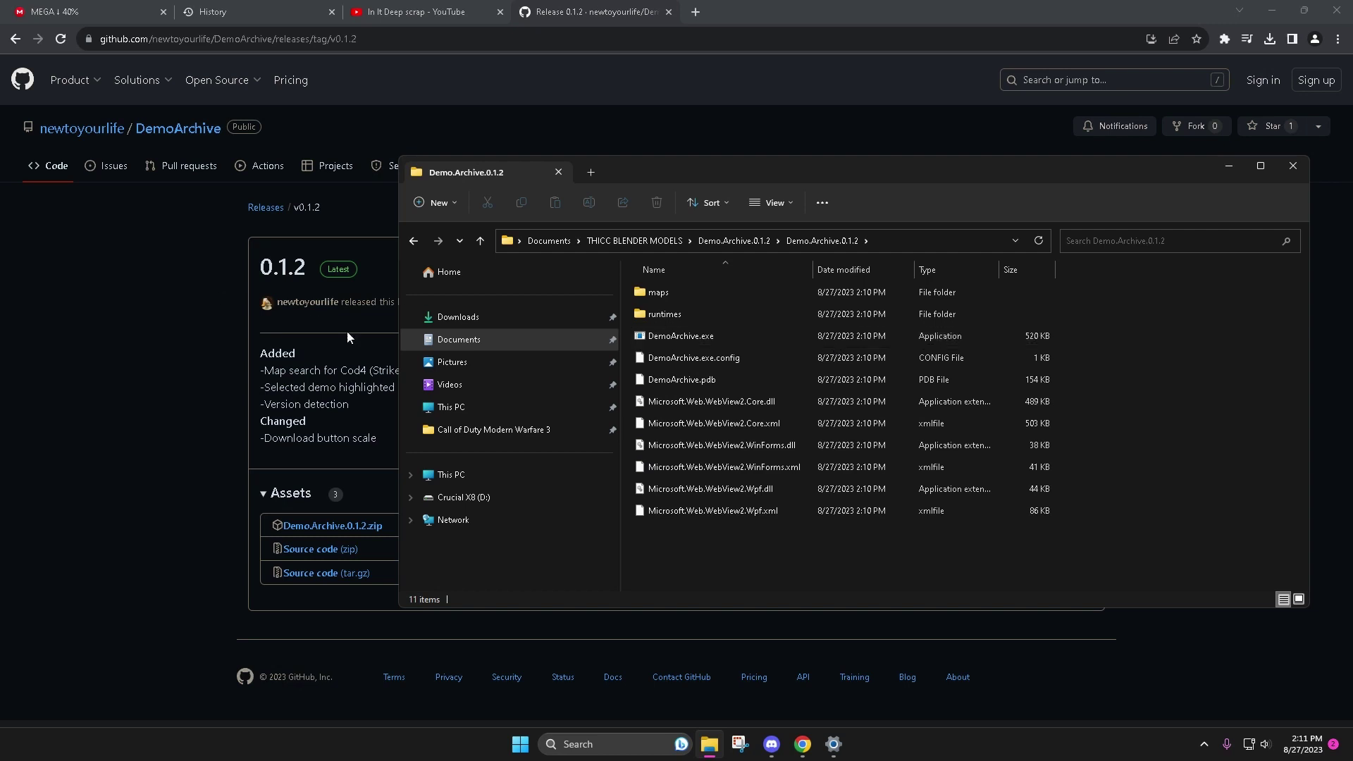
pyautogui.moveTo(732, 340)
# - Close the History tab and open the repository owner's GitHub profile page
pyautogui.click(315, 272)
pyautogui.moveTo(51, 141)
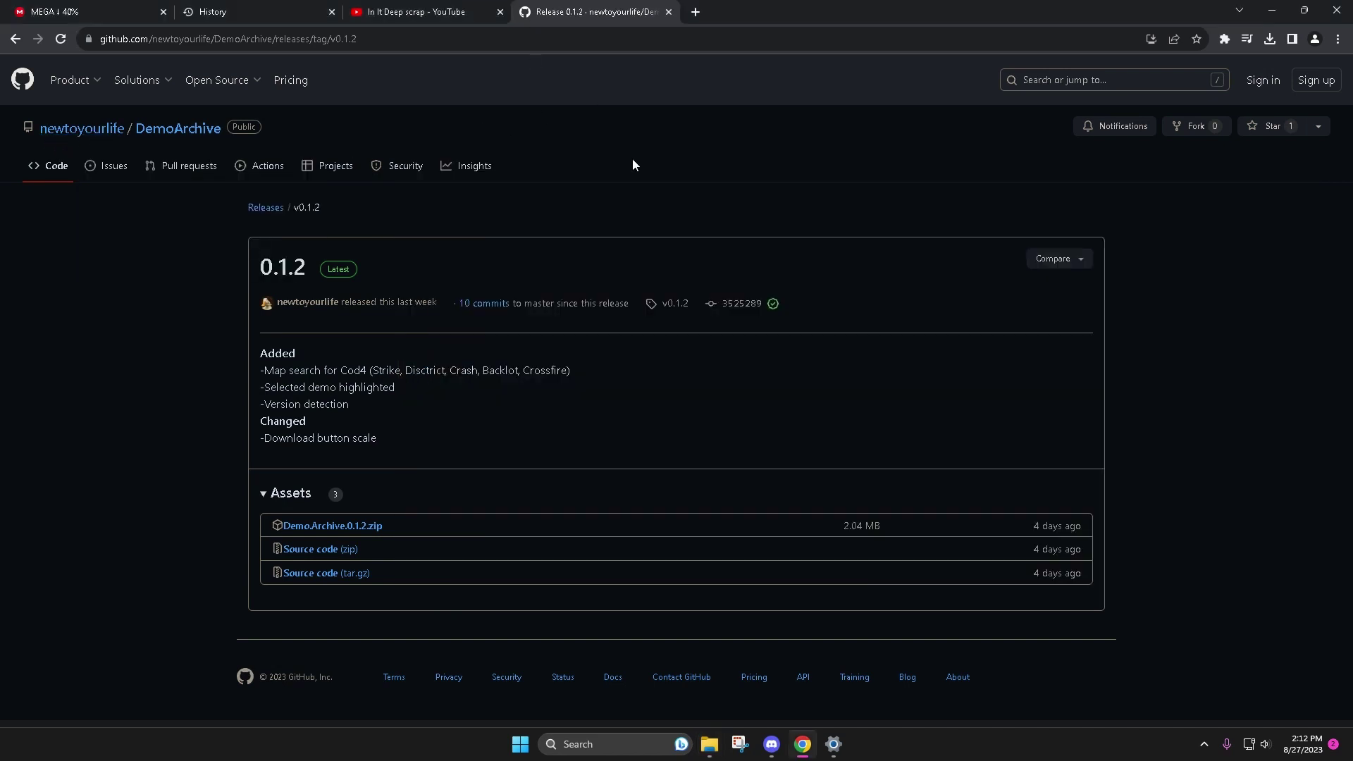
pyautogui.click(332, 12)
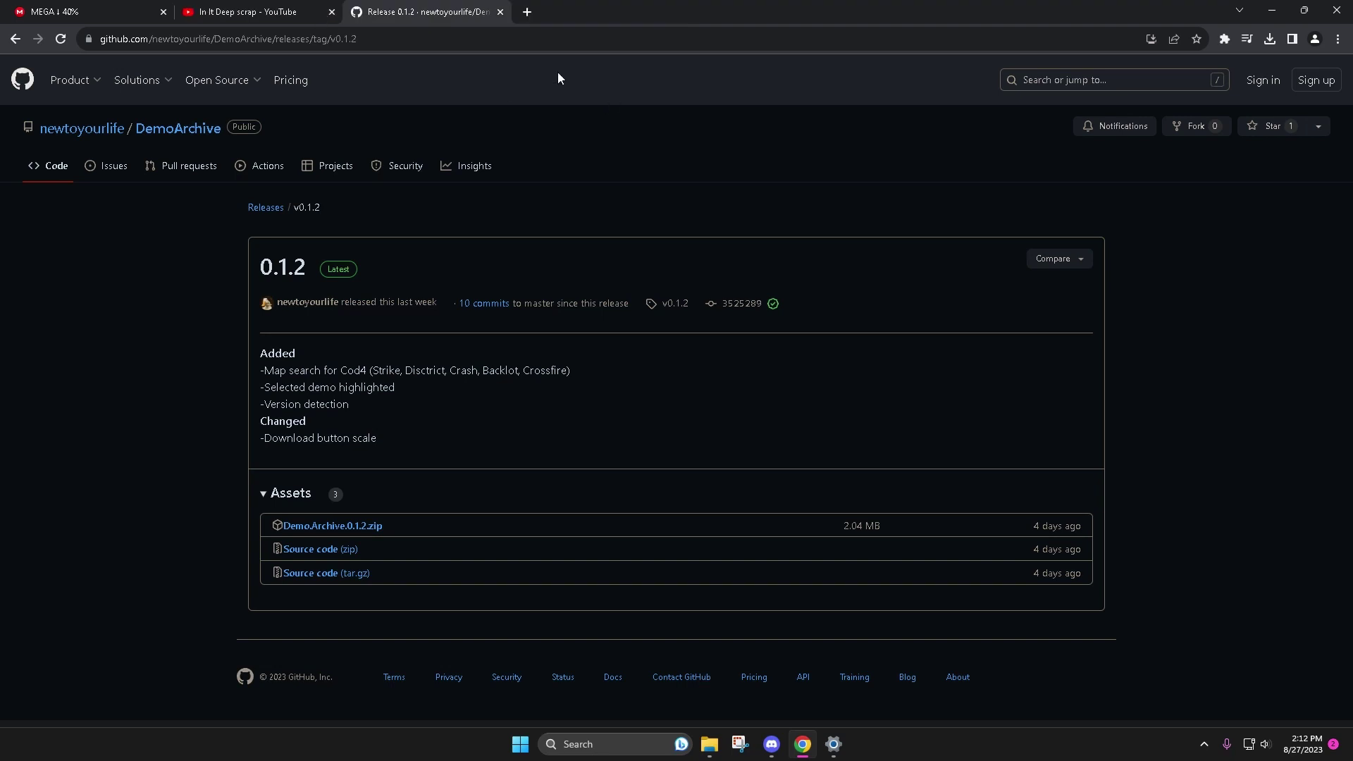
pyautogui.click(88, 131)
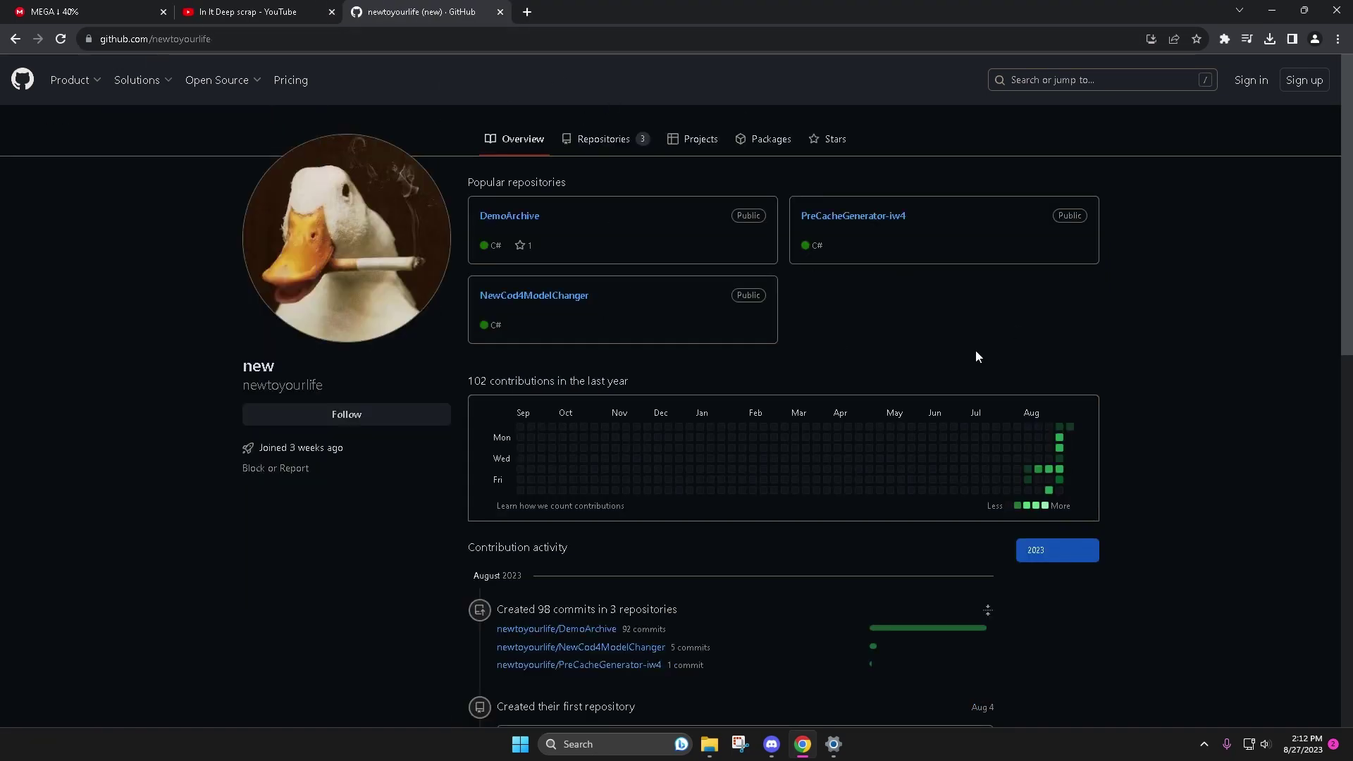
# - Clear a stray text selection, glance at the YouTube tab, and return to the profile
pyautogui.moveTo(346, 388); pyautogui.dragTo(203, 362)
pyautogui.click(193, 362)
pyautogui.click(299, 9)
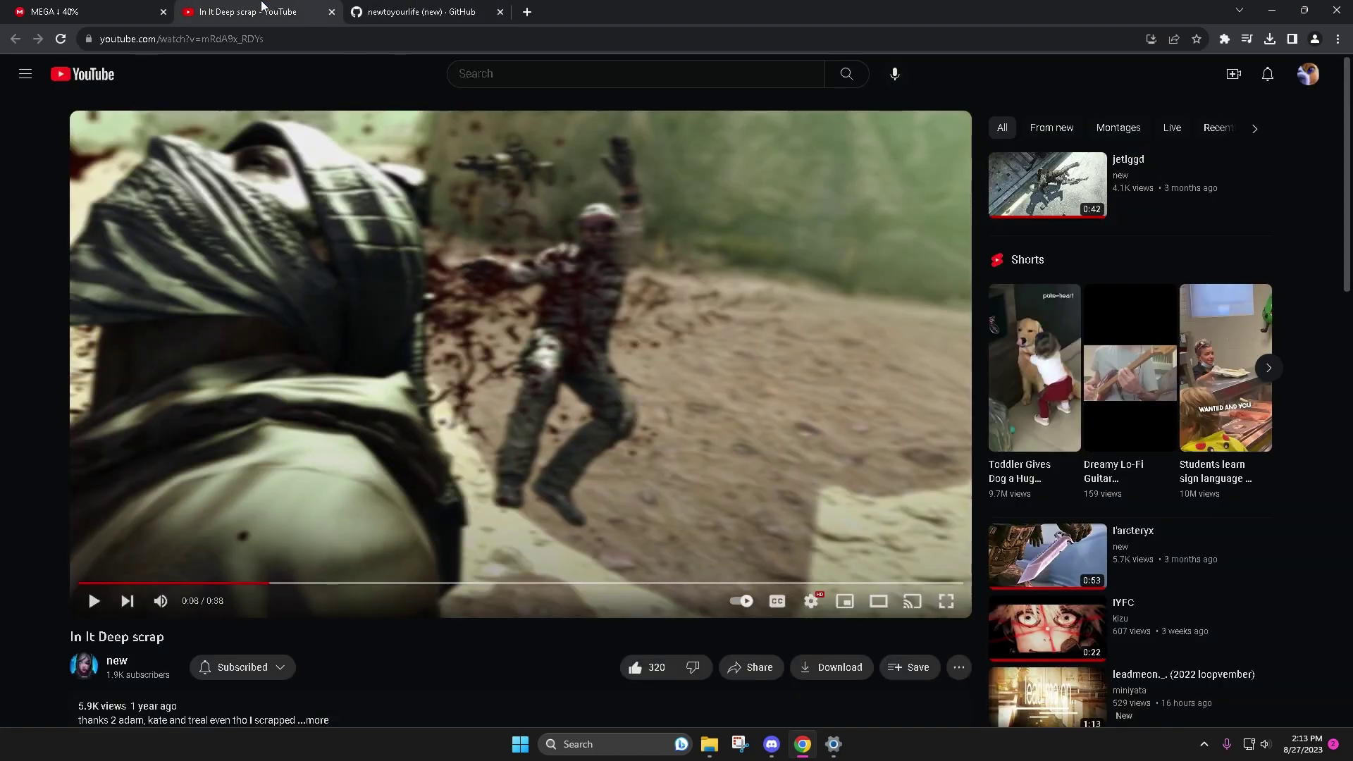
pyautogui.click(395, 9)
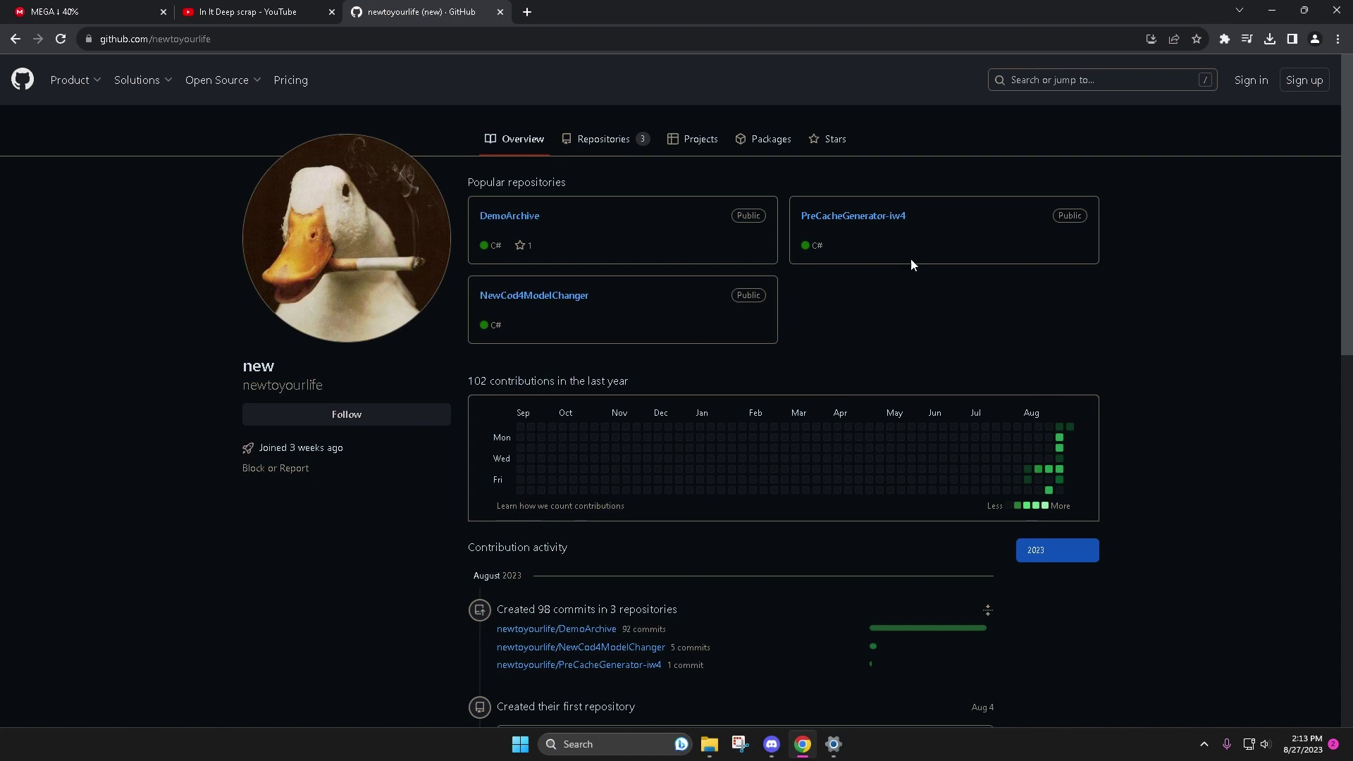
# - Open the DemoArchive repository and its 0.1.2 release listing DemoArchive.0.1.2.zip
pyautogui.click(531, 223)
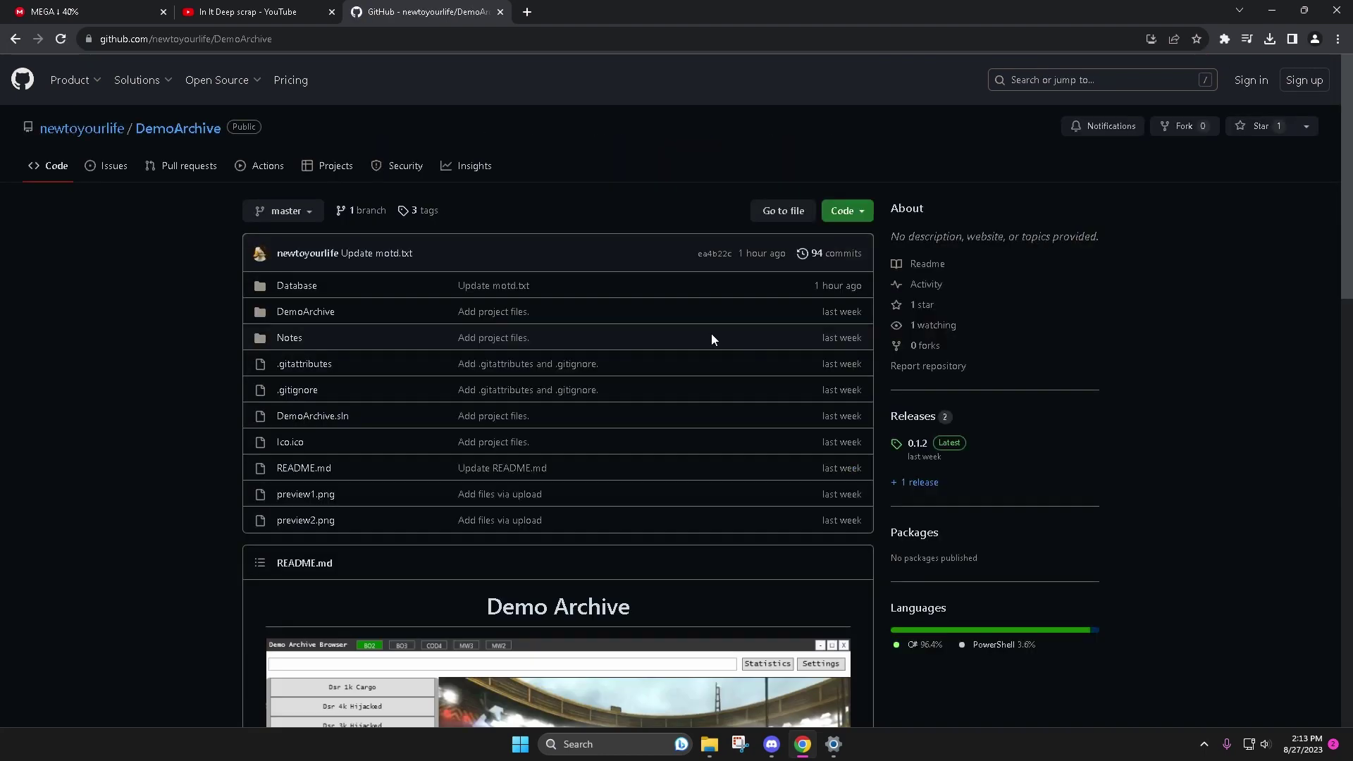
pyautogui.click(929, 445)
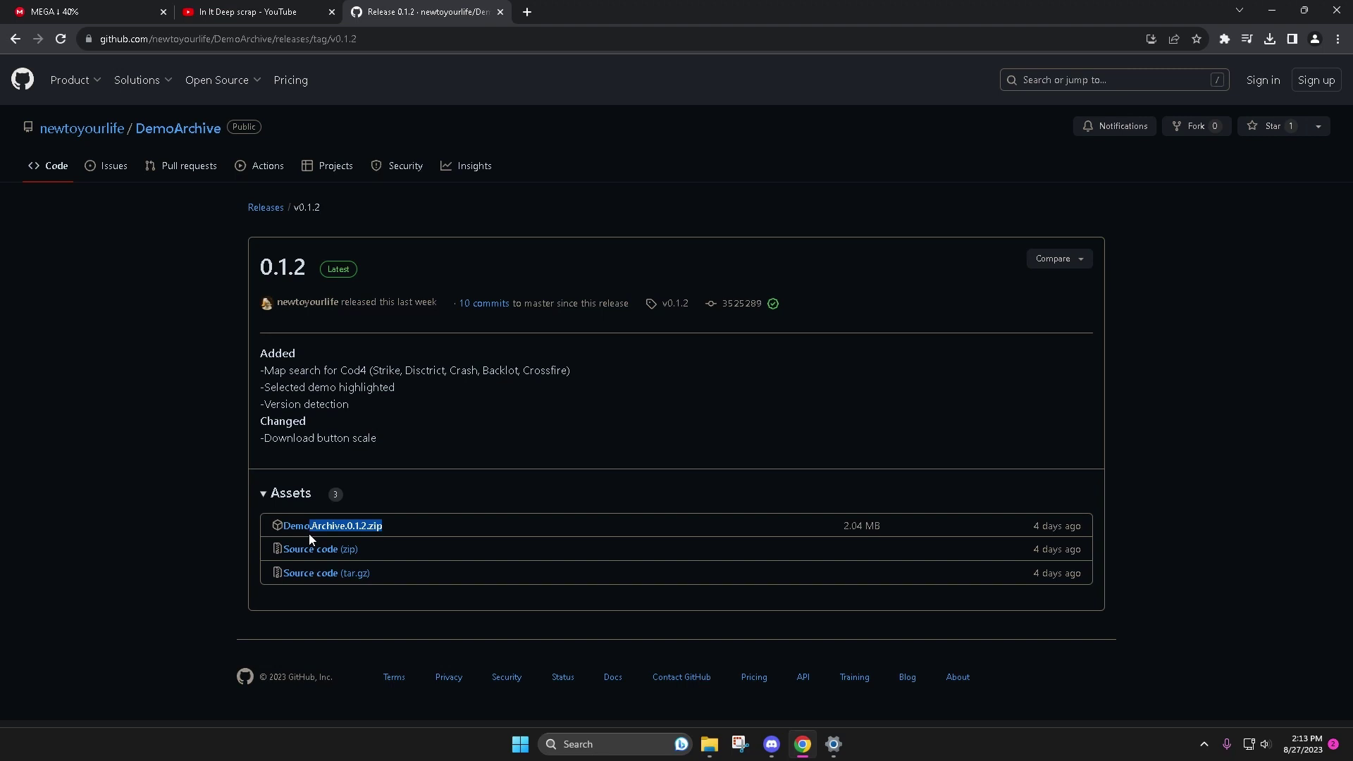
pyautogui.moveTo(309, 534); pyautogui.dragTo(412, 522)
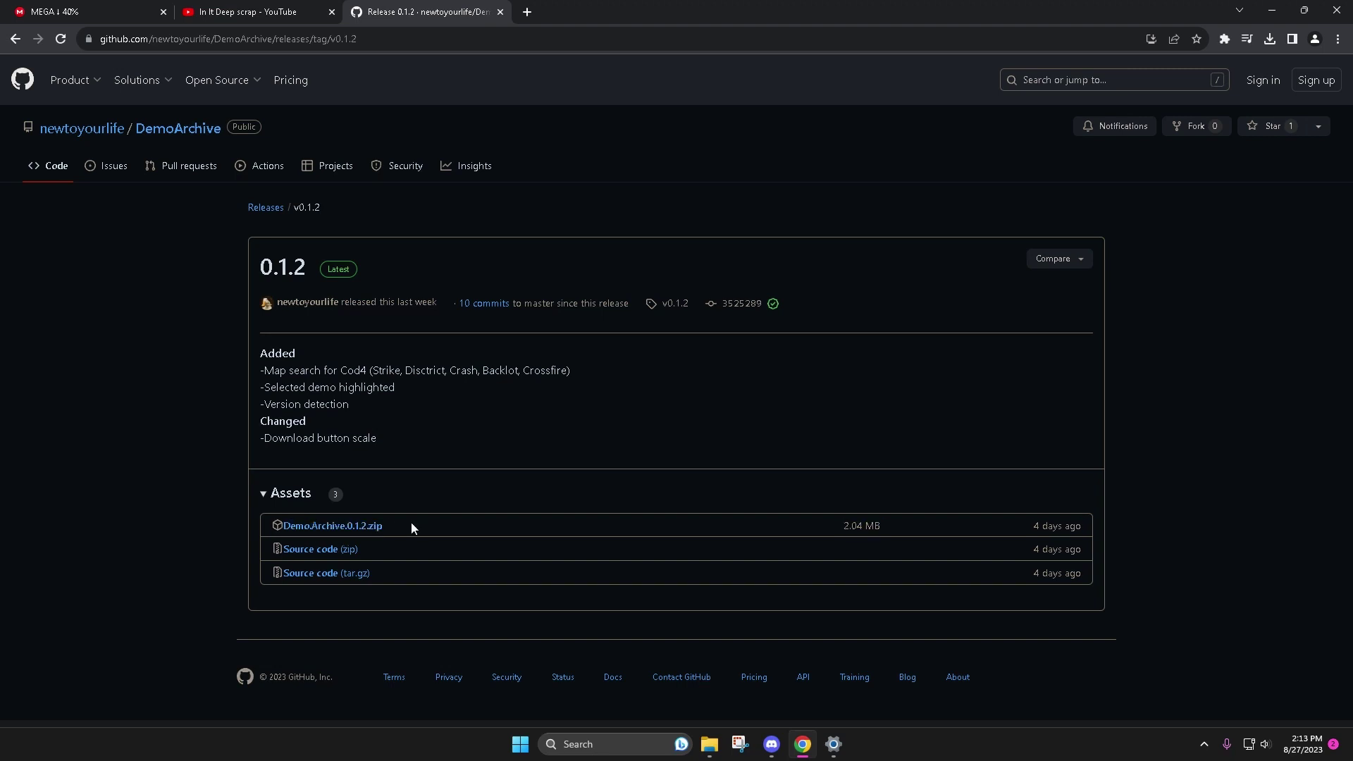
# - Navigate via Documents > THICC BLENDER MODELS to the inner Demo.Archive.0.1.2 folder
pyautogui.click(710, 748)
pyautogui.click(419, 244)
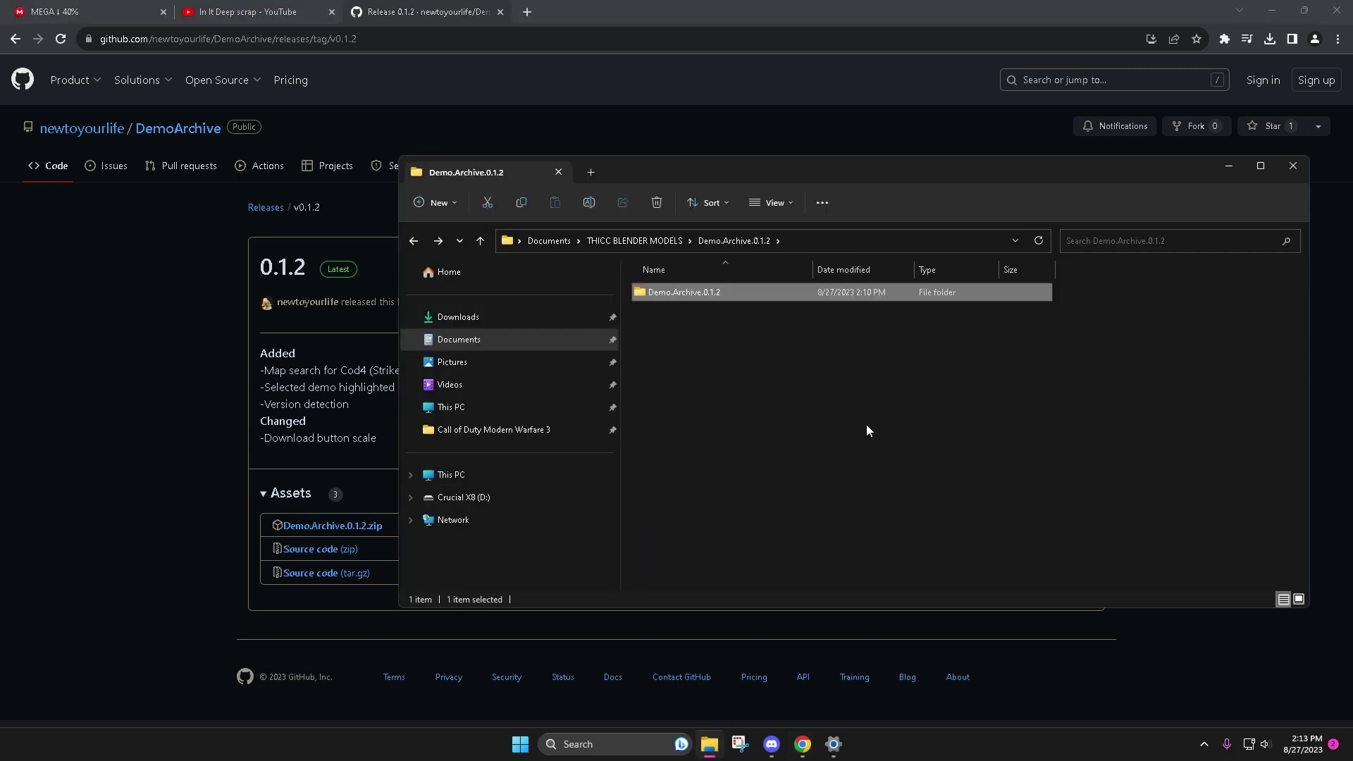
pyautogui.click(413, 242)
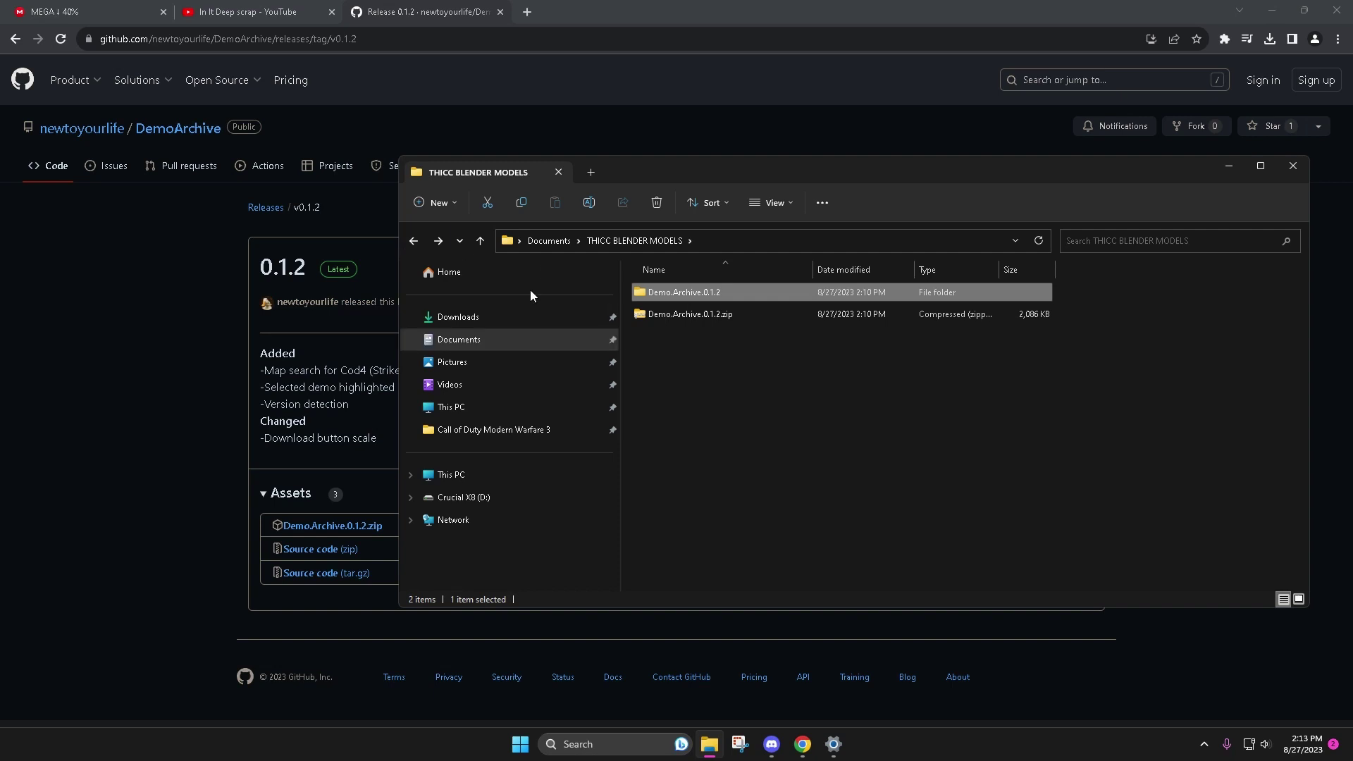
pyautogui.click(490, 341)
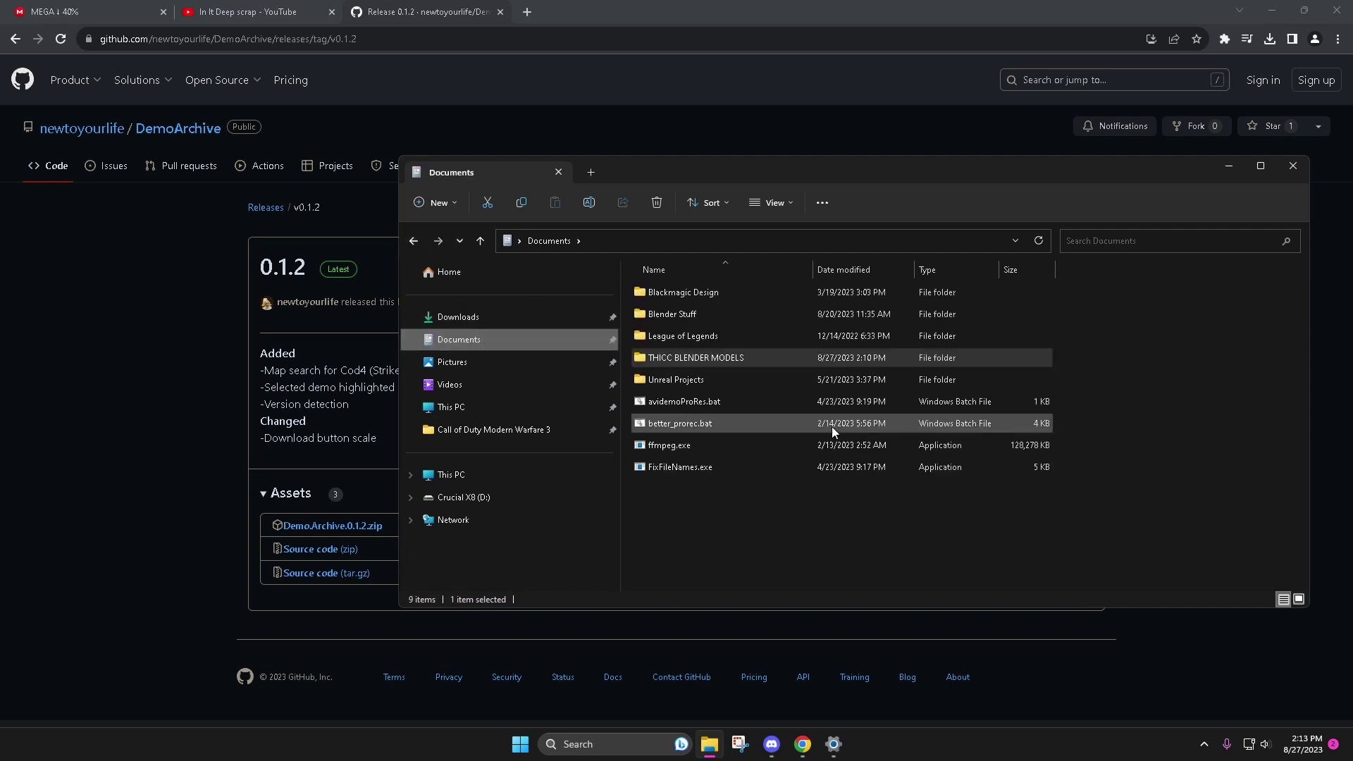
pyautogui.doubleClick(673, 358)
pyautogui.doubleClick(741, 293)
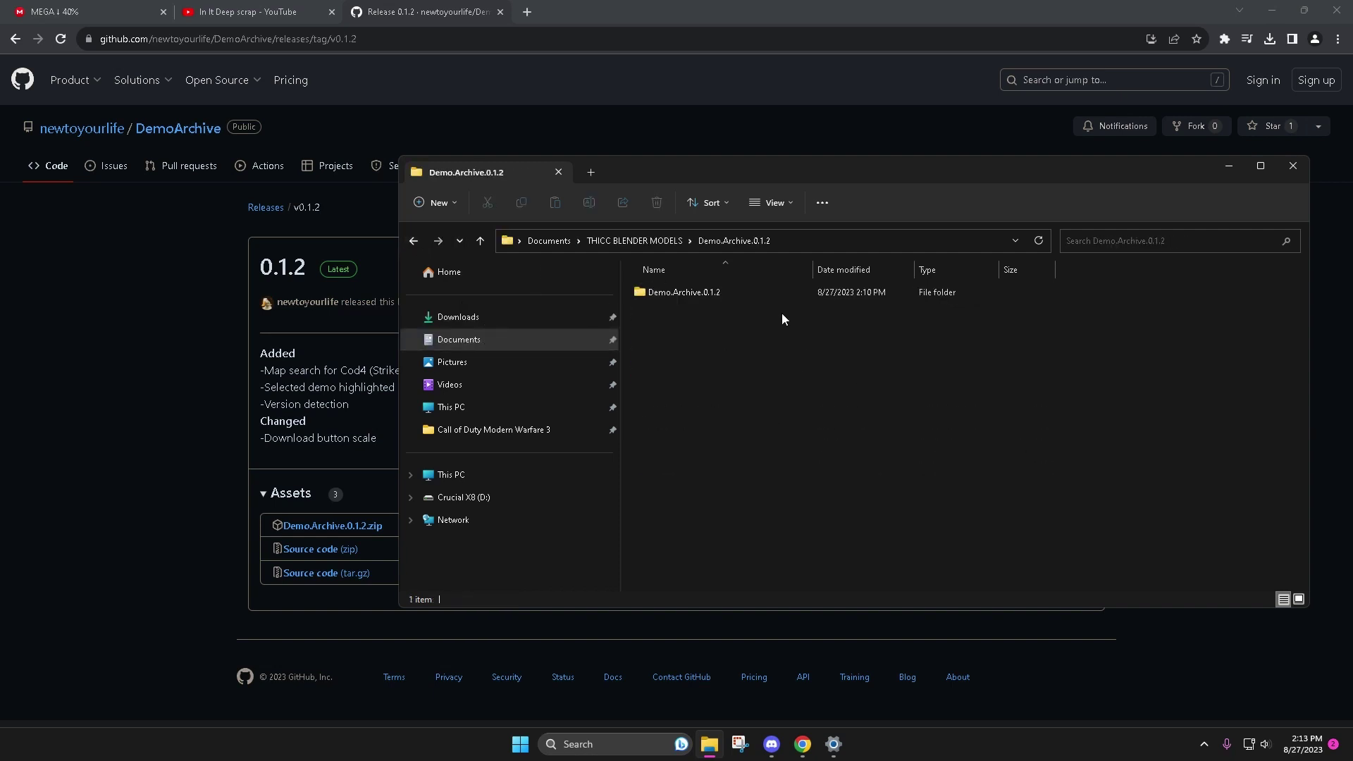
pyautogui.doubleClick(774, 292)
# - Launch DemoArchive.exe past the SmartScreen warning and centre the Demo Archive Browser window
pyautogui.doubleClick(668, 337)
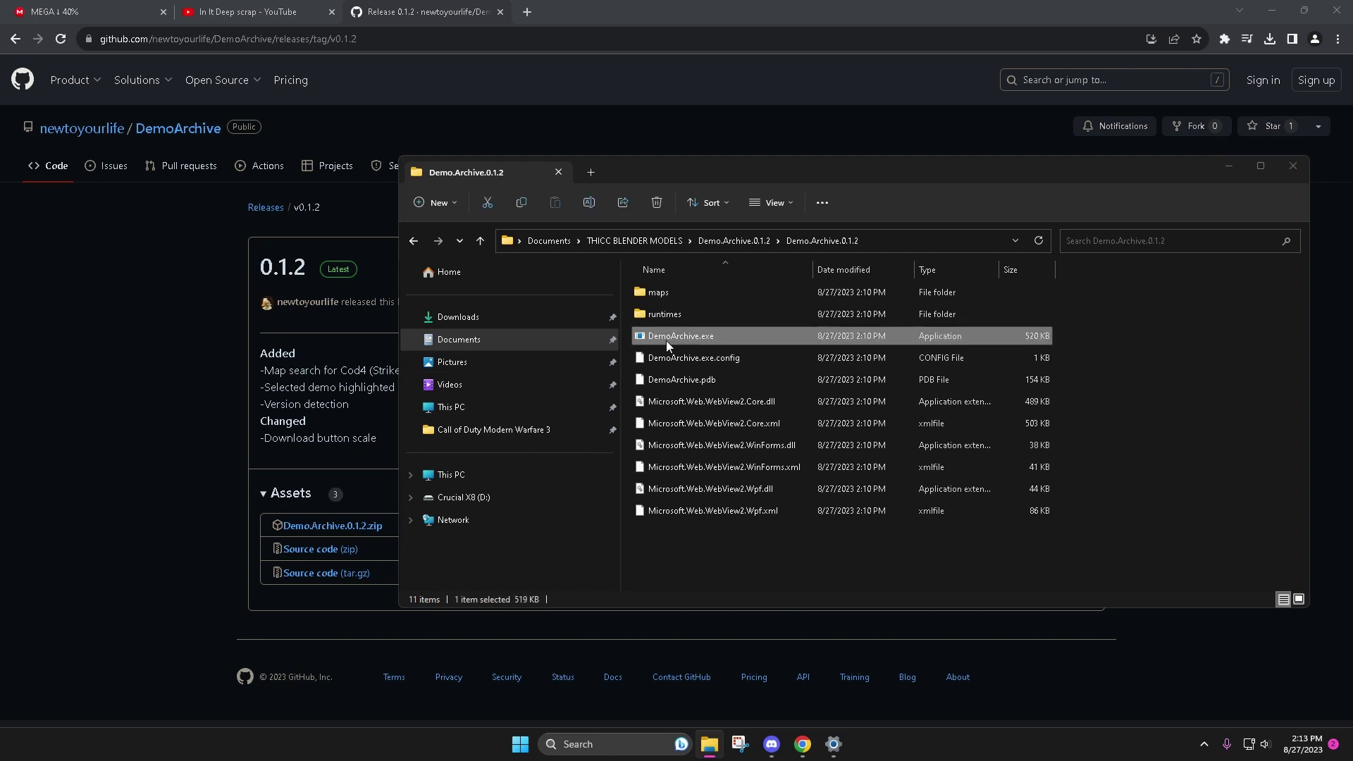
pyautogui.click(527, 271)
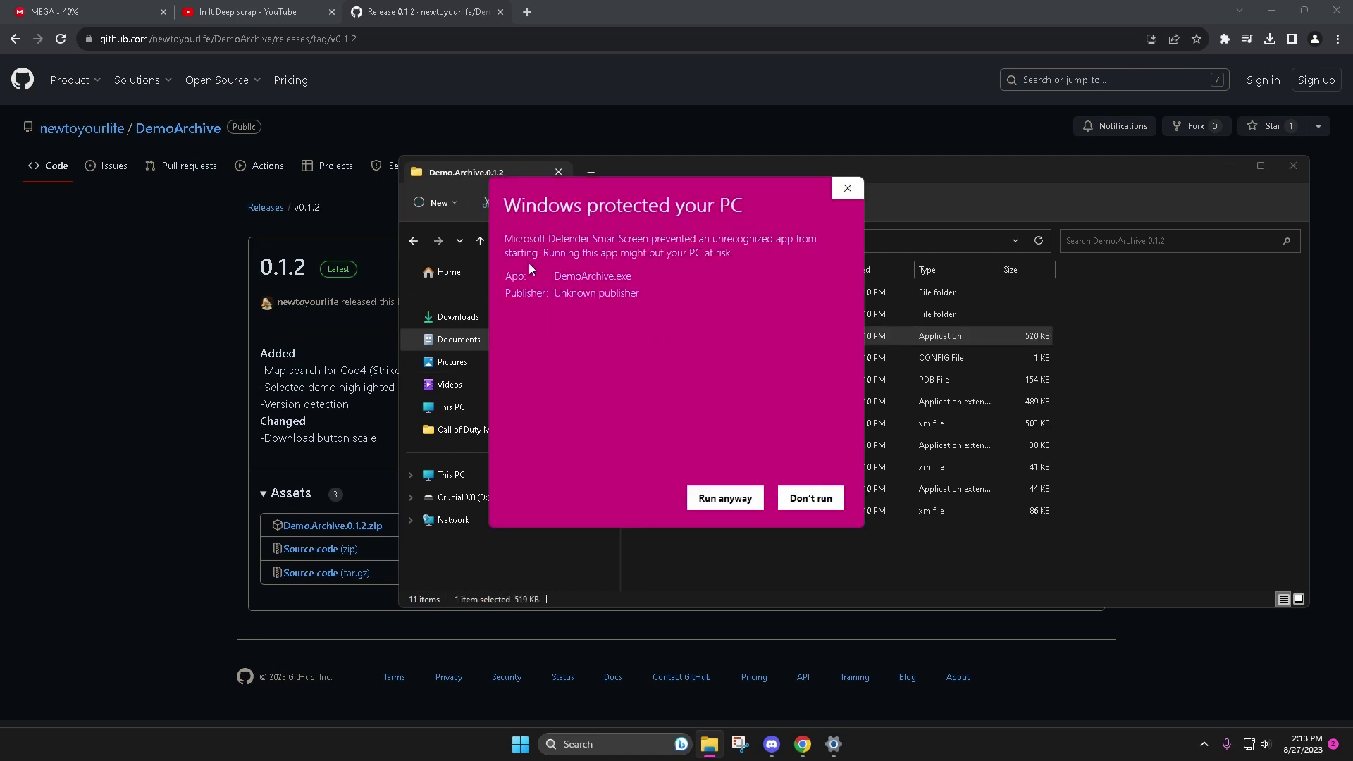
pyautogui.click(726, 500)
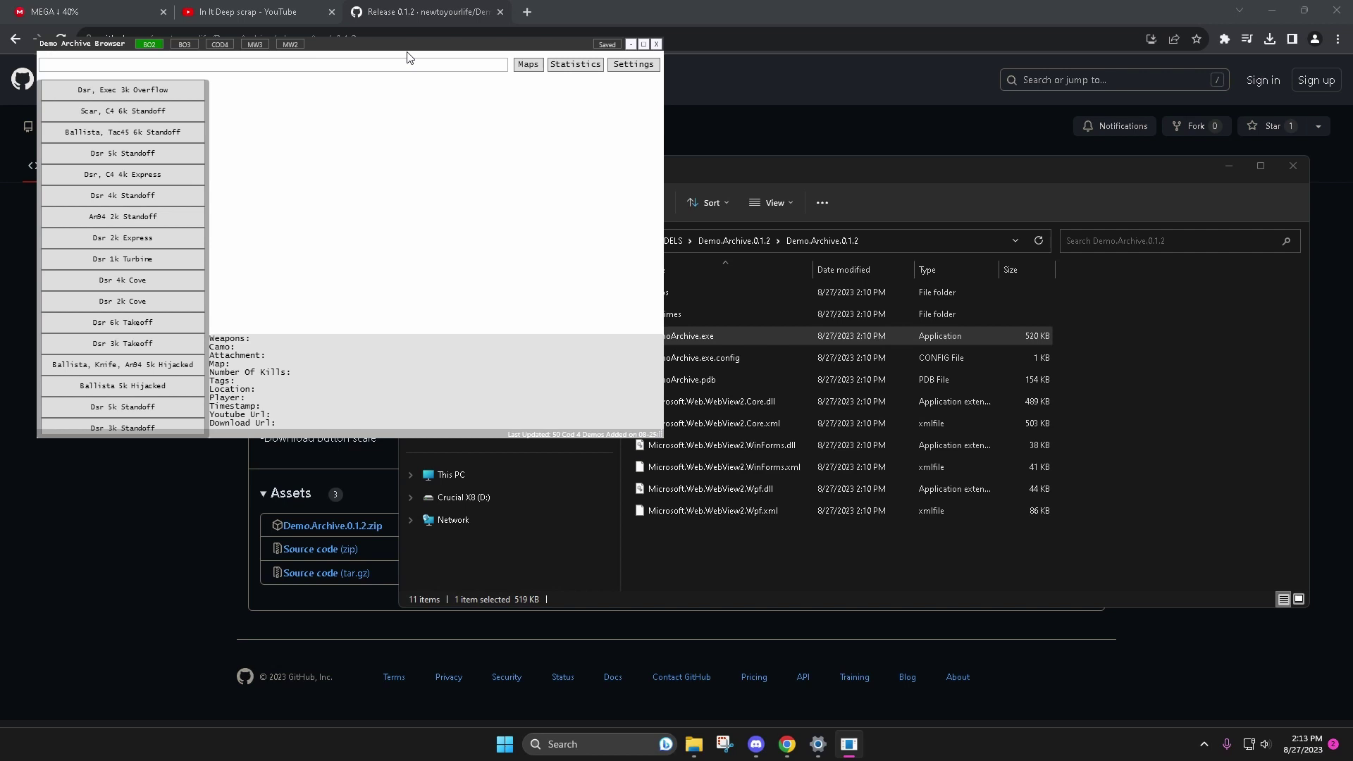
pyautogui.moveTo(412, 55); pyautogui.dragTo(774, 153)
pyautogui.click(601, 746)
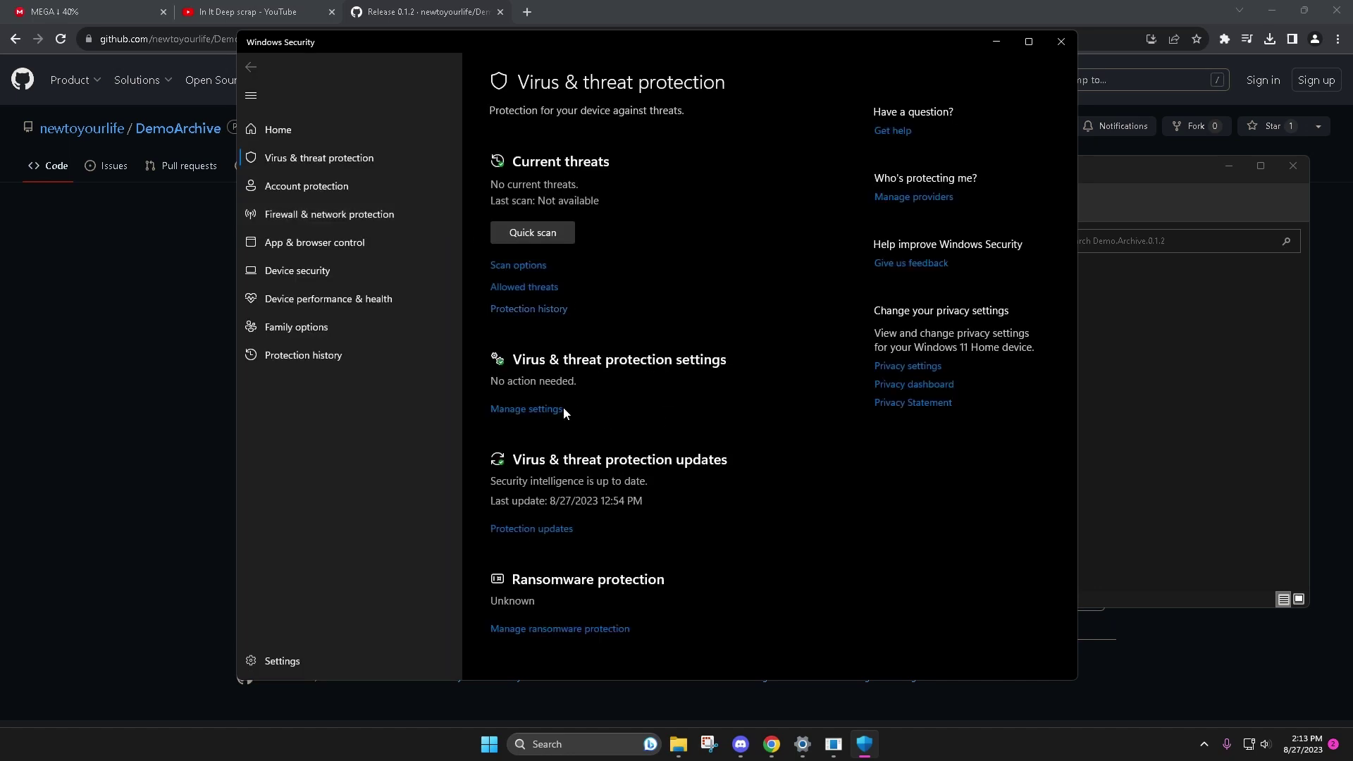
# - Open the virus and threat protection settings, then close Windows Security
pyautogui.click(556, 412)
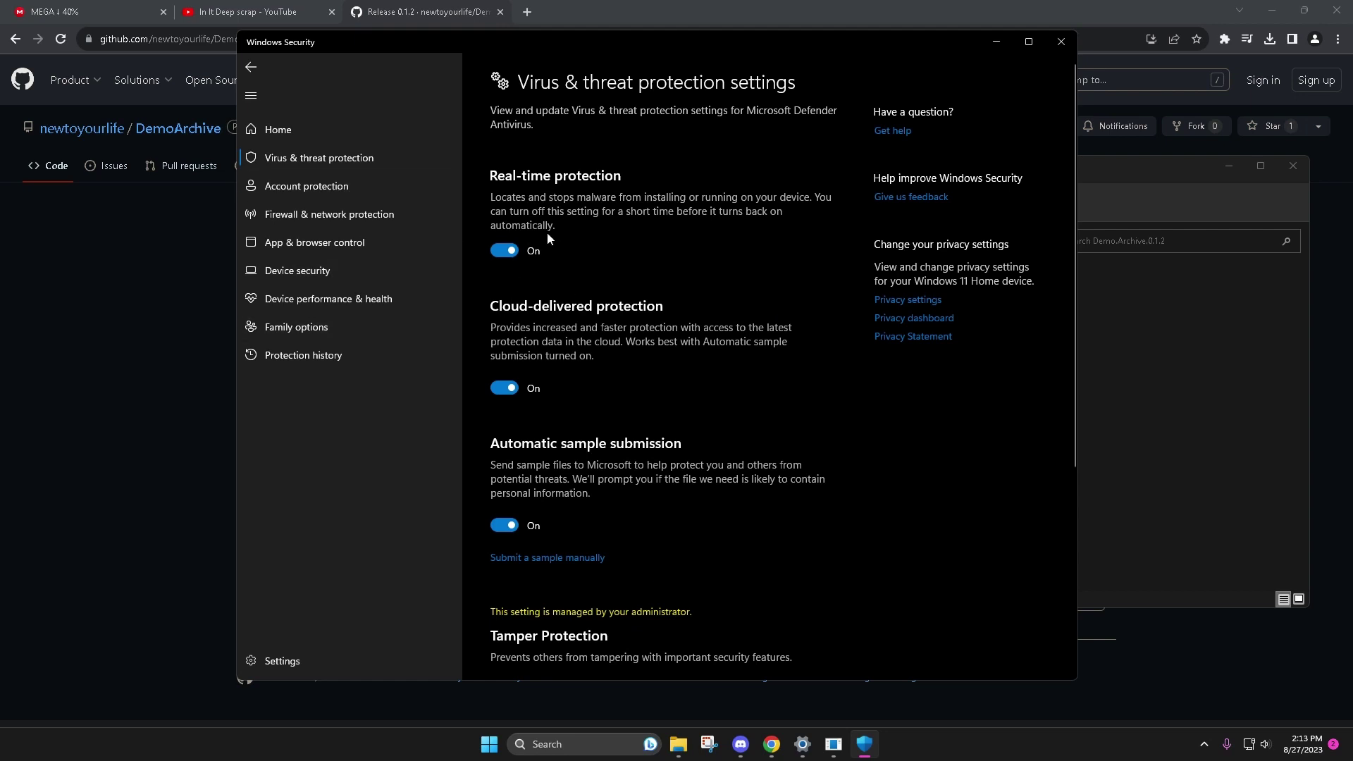
pyautogui.click(1063, 41)
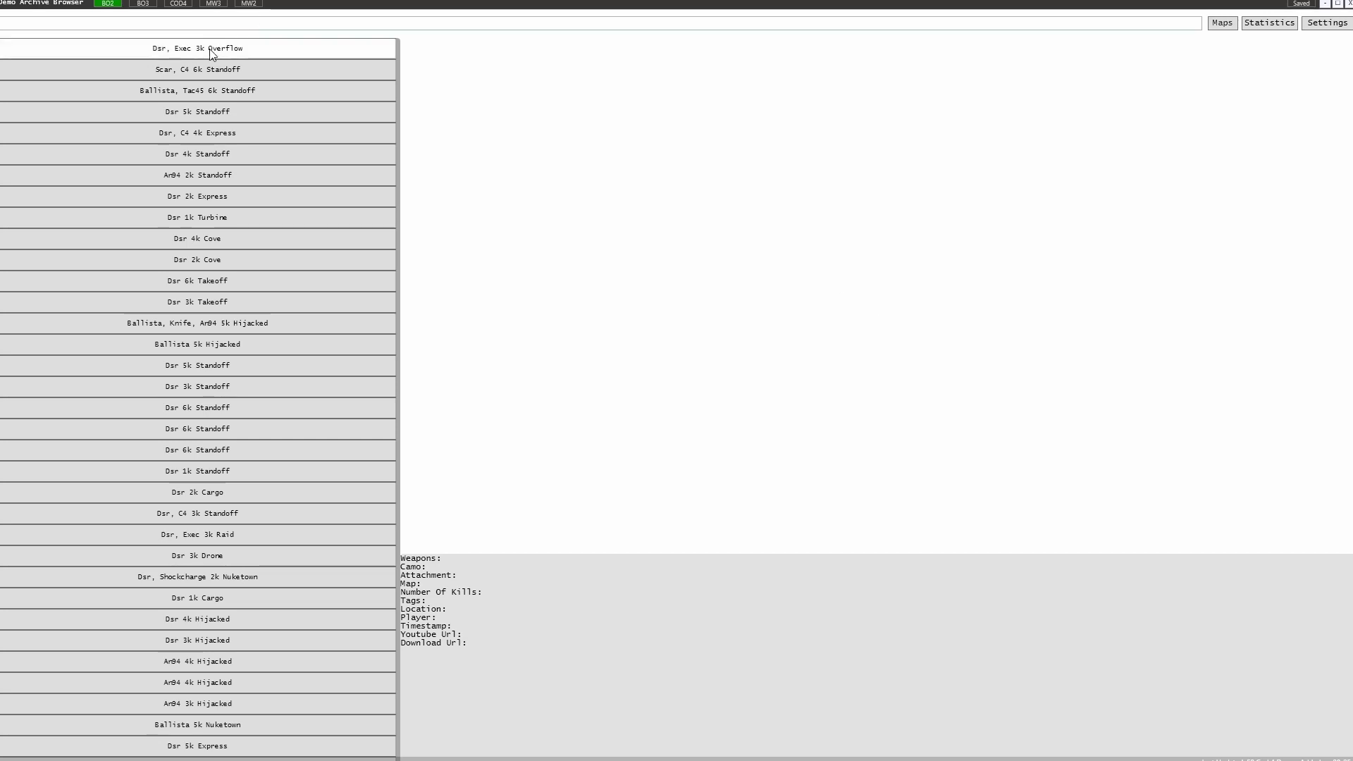
# - Preview the Dsr Exec 3k Overflow, Ballista Tac45 6k Standoff and Dsr 5k Standoff demos
pyautogui.click(381, 48)
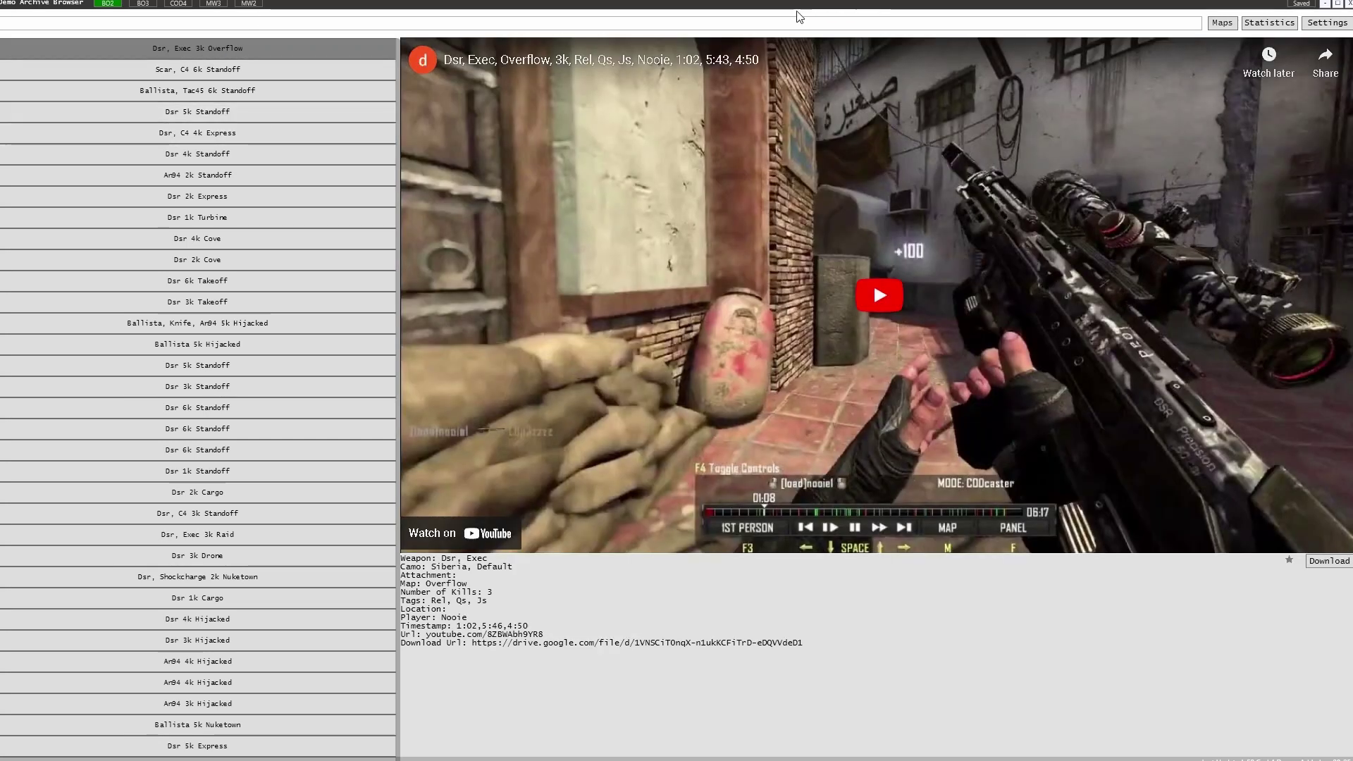
pyautogui.click(232, 90)
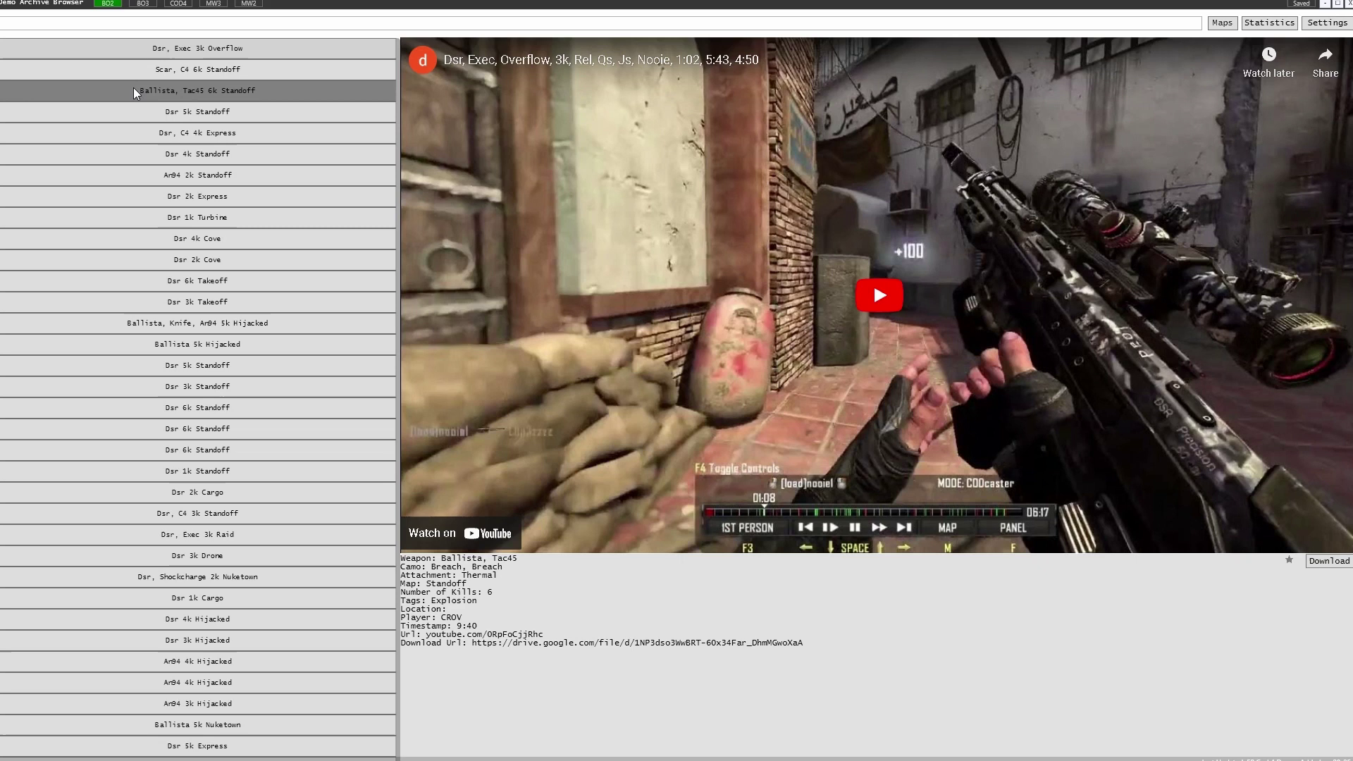
pyautogui.click(317, 111)
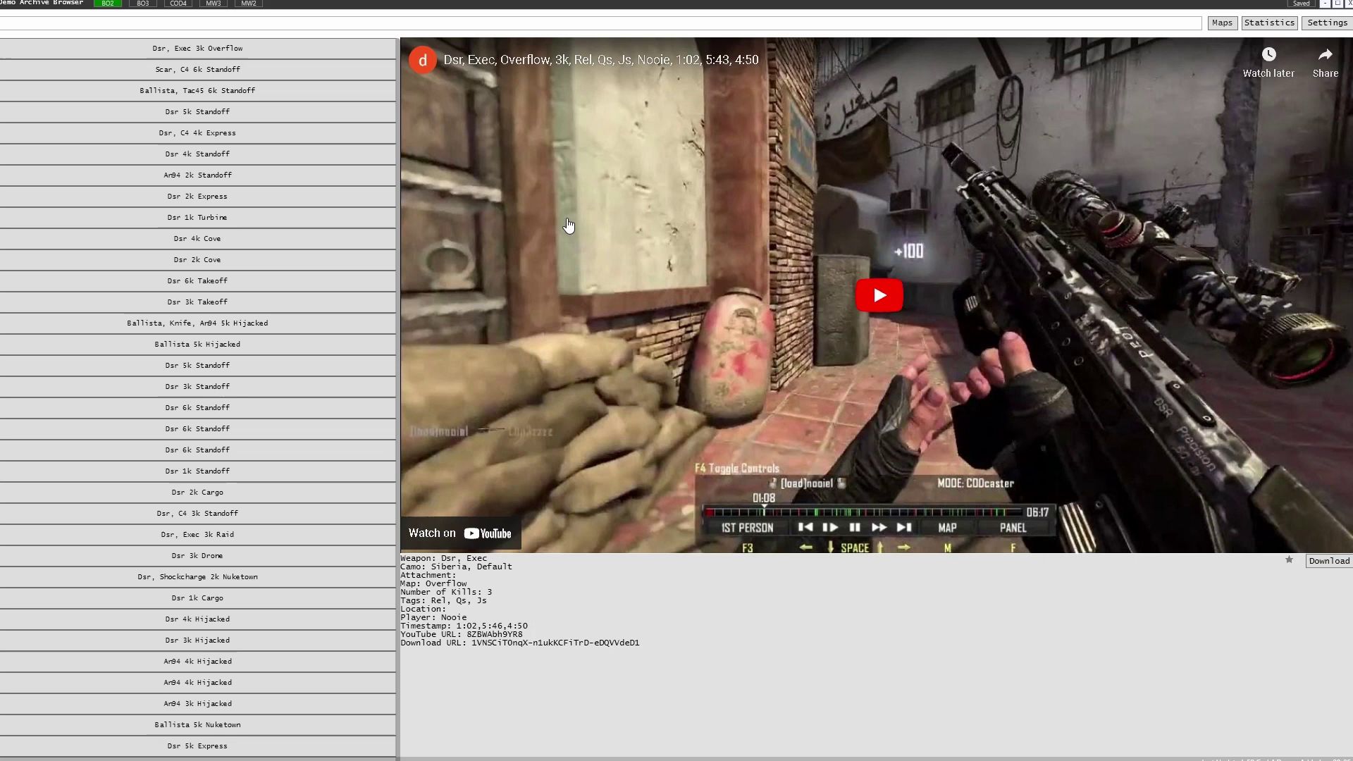
# - Preview the Dsr 2k Cargo demo and scroll through the demo list
pyautogui.click(228, 492)
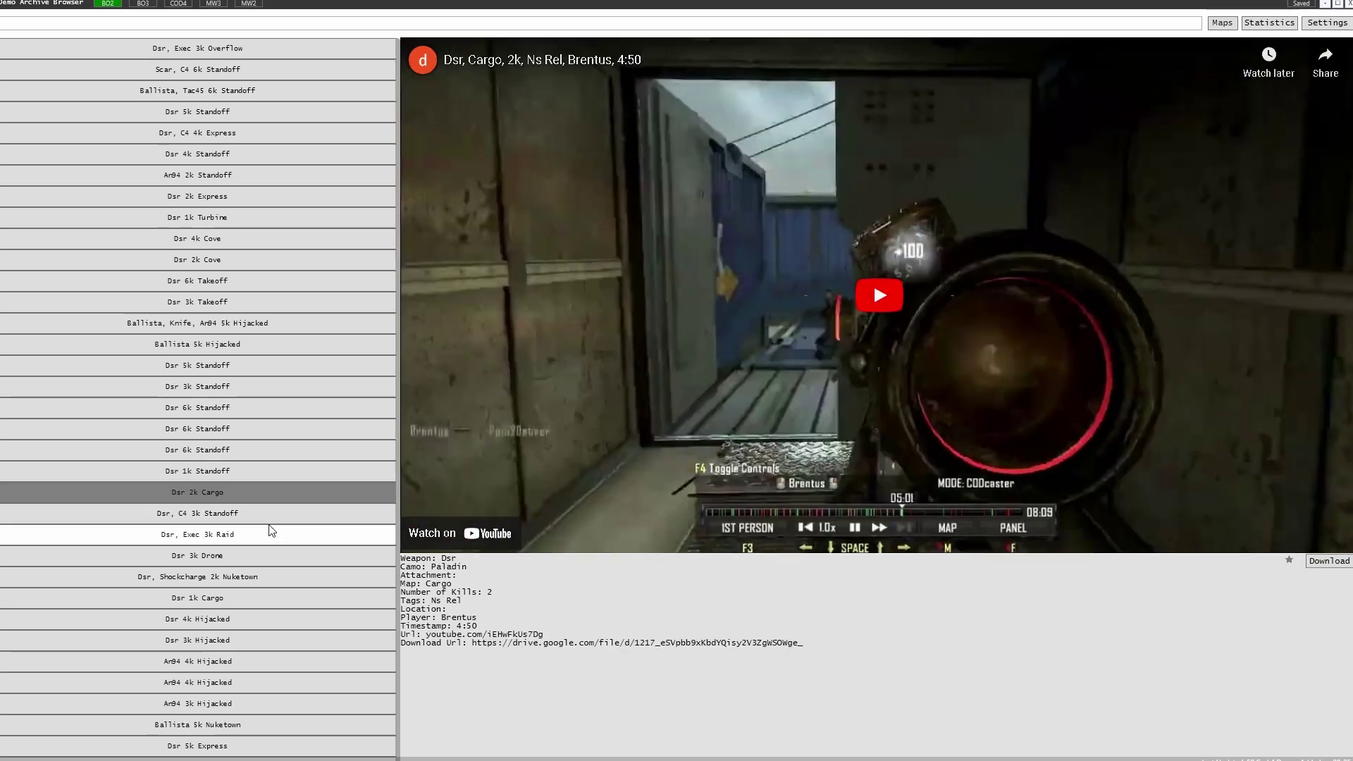
pyautogui.scroll(-10, 227, 489)
pyautogui.scroll(-5, 242, 623)
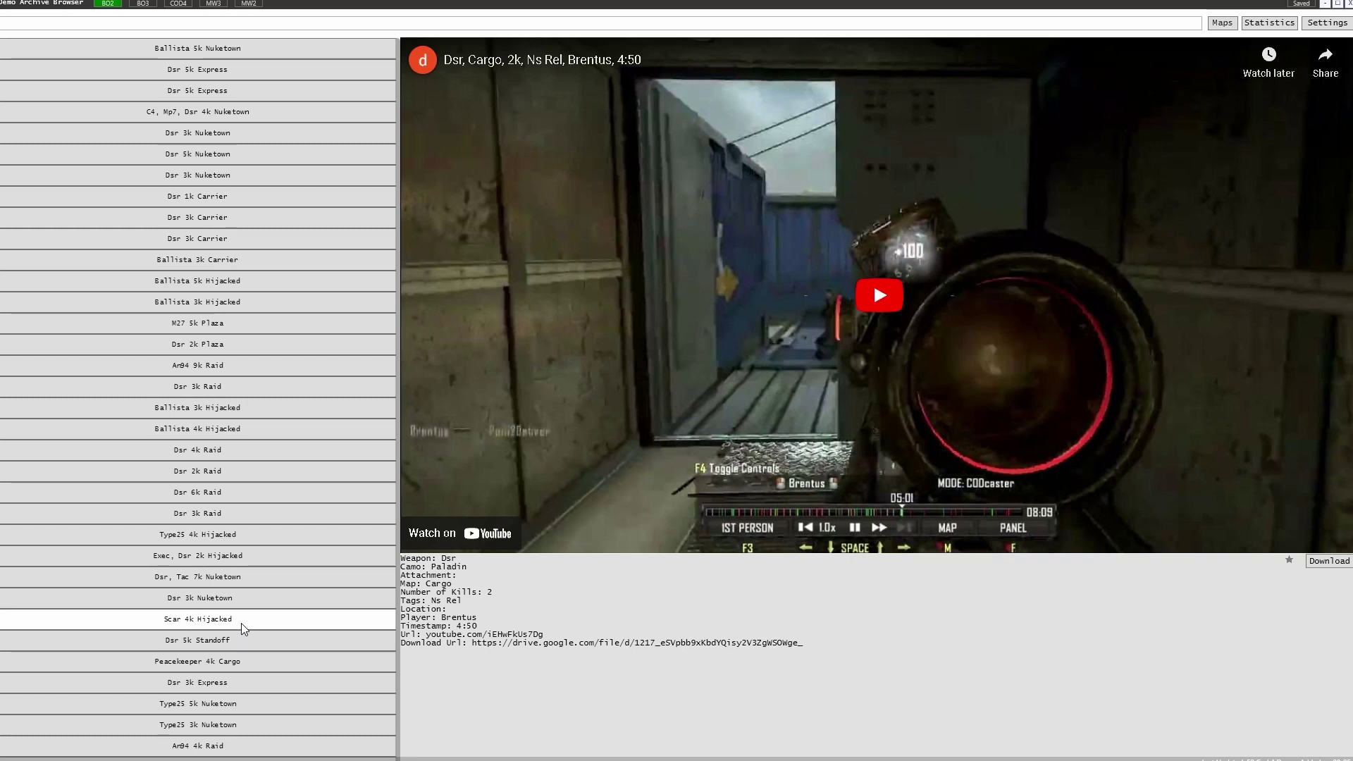
pyautogui.scroll(-4, 241, 623)
pyautogui.scroll(-10, 241, 627)
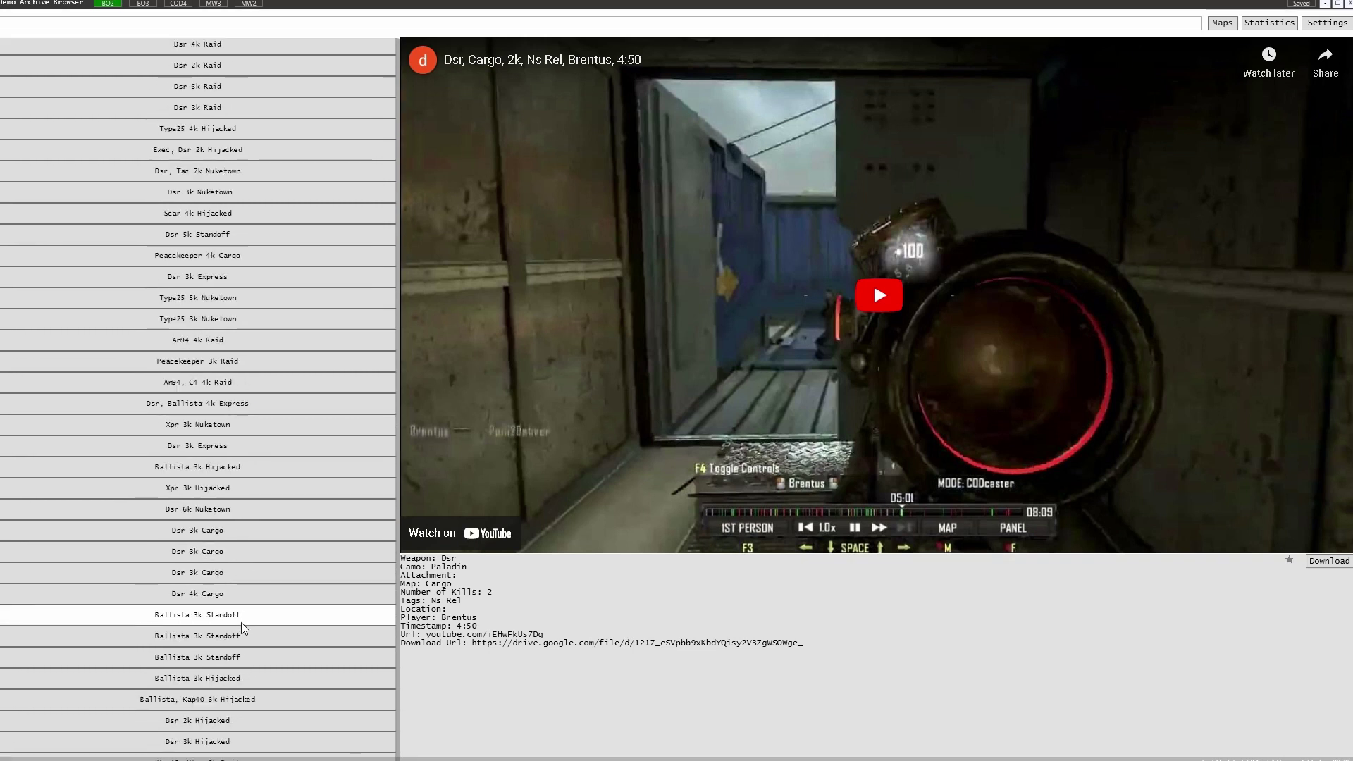
pyautogui.scroll(-10, 238, 620)
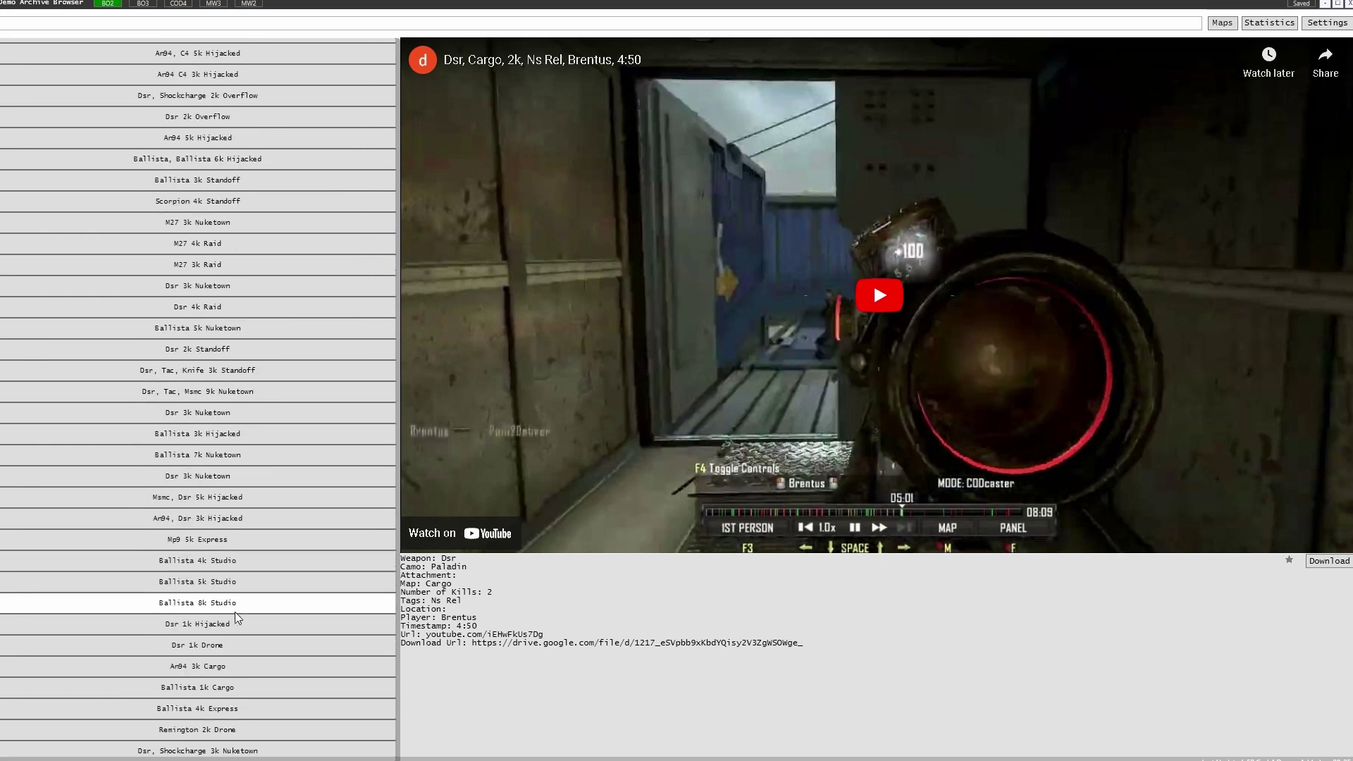
pyautogui.scroll(-10, 233, 754)
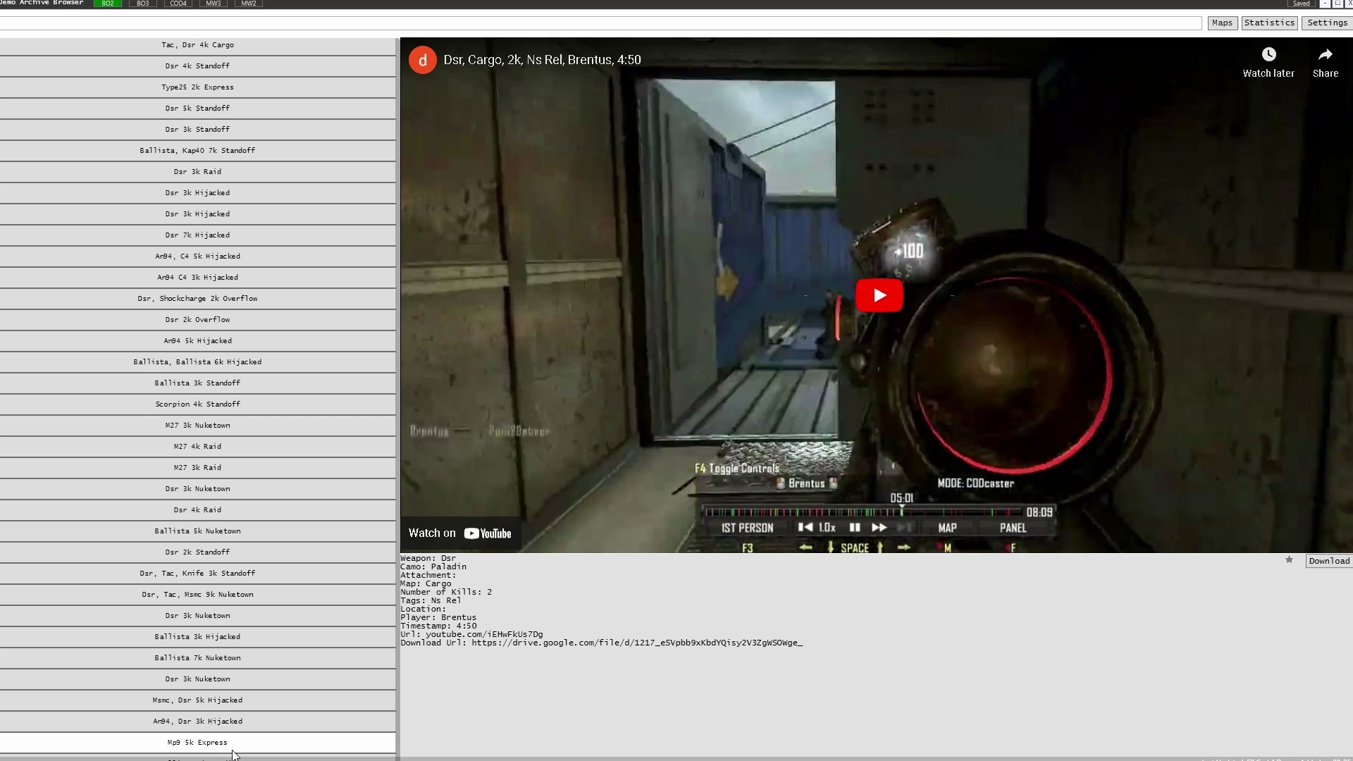
pyautogui.scroll(8, 235, 676)
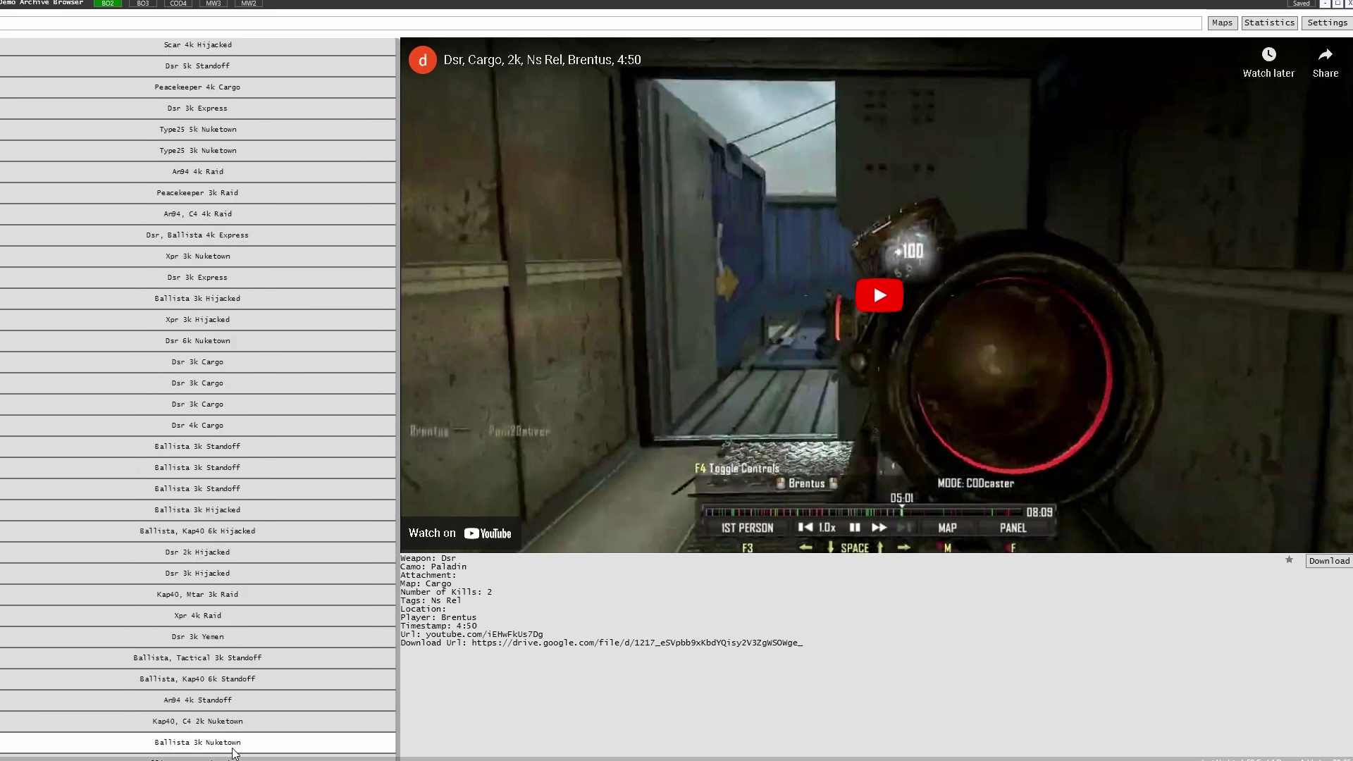
pyautogui.scroll(8, 236, 601)
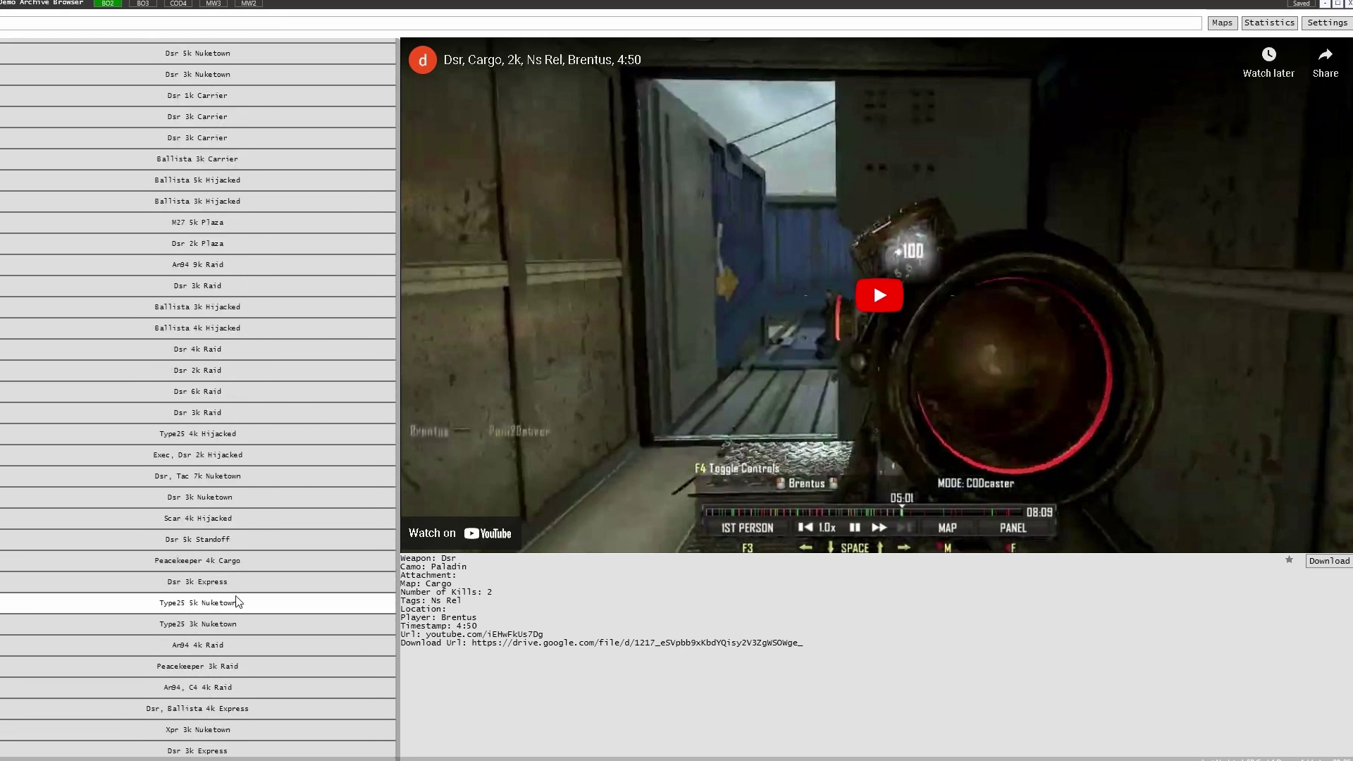
pyautogui.scroll(6, 236, 599)
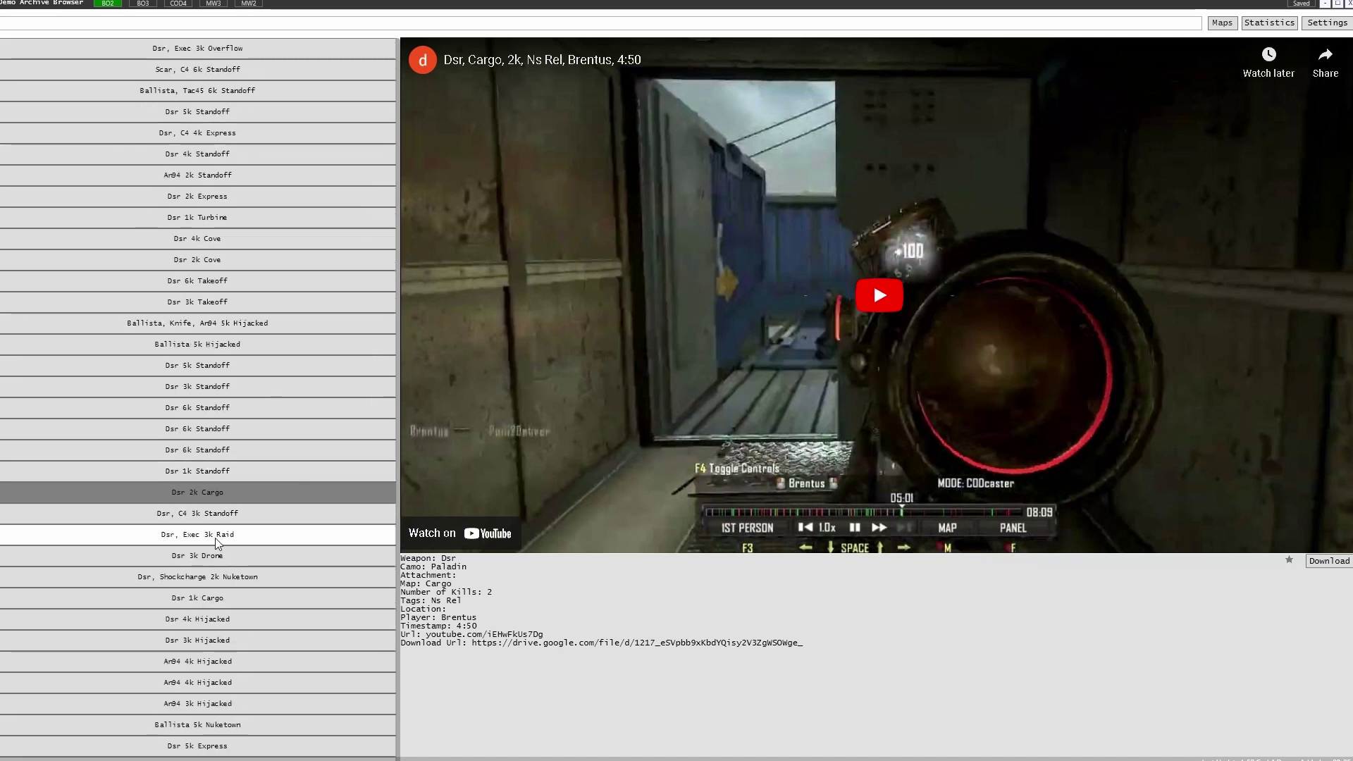
# - Preview Dsr Exec 3k Raid, An94 3k Hijacked, Dsr 2k Cargo, Dsr 4k Standoff, then Ballista Knife An94 5k Hijacked
pyautogui.click(214, 539)
pyautogui.scroll(-3, 263, 575)
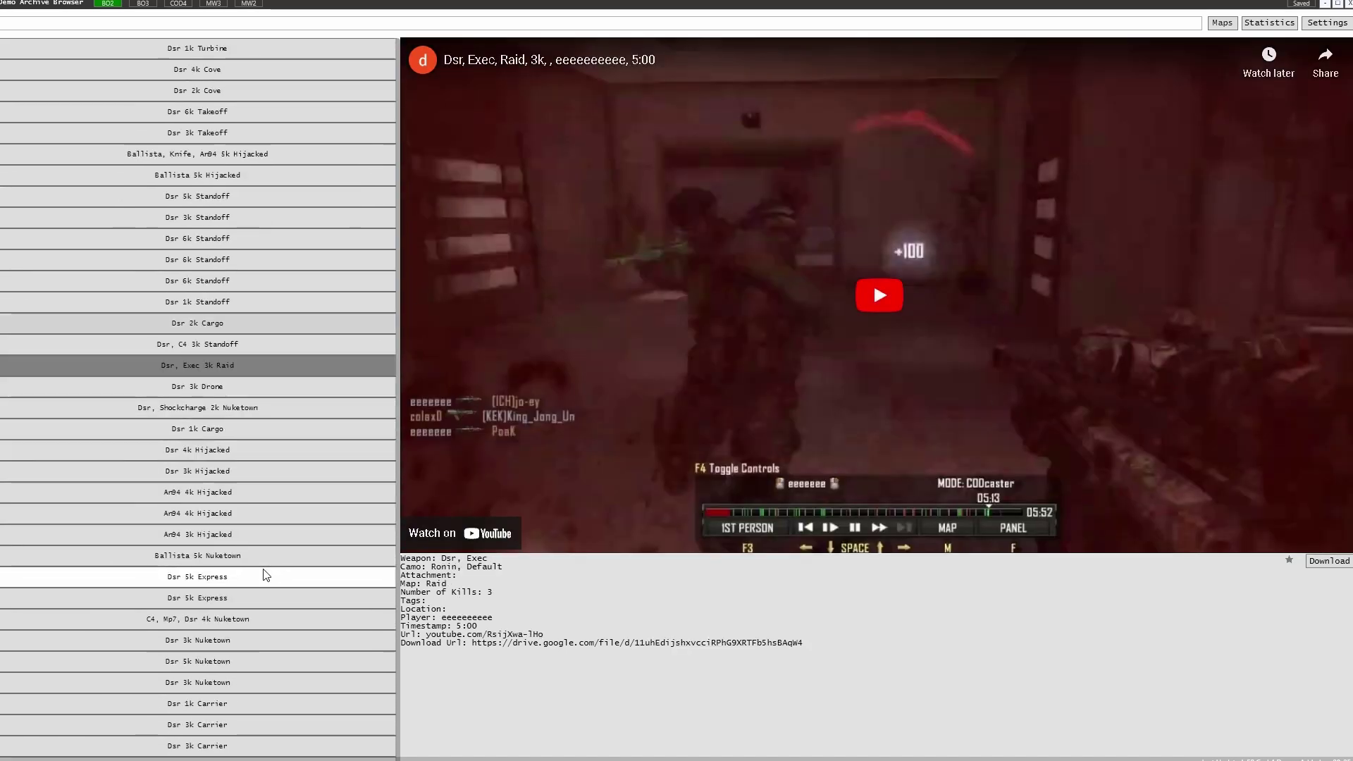
pyautogui.click(293, 534)
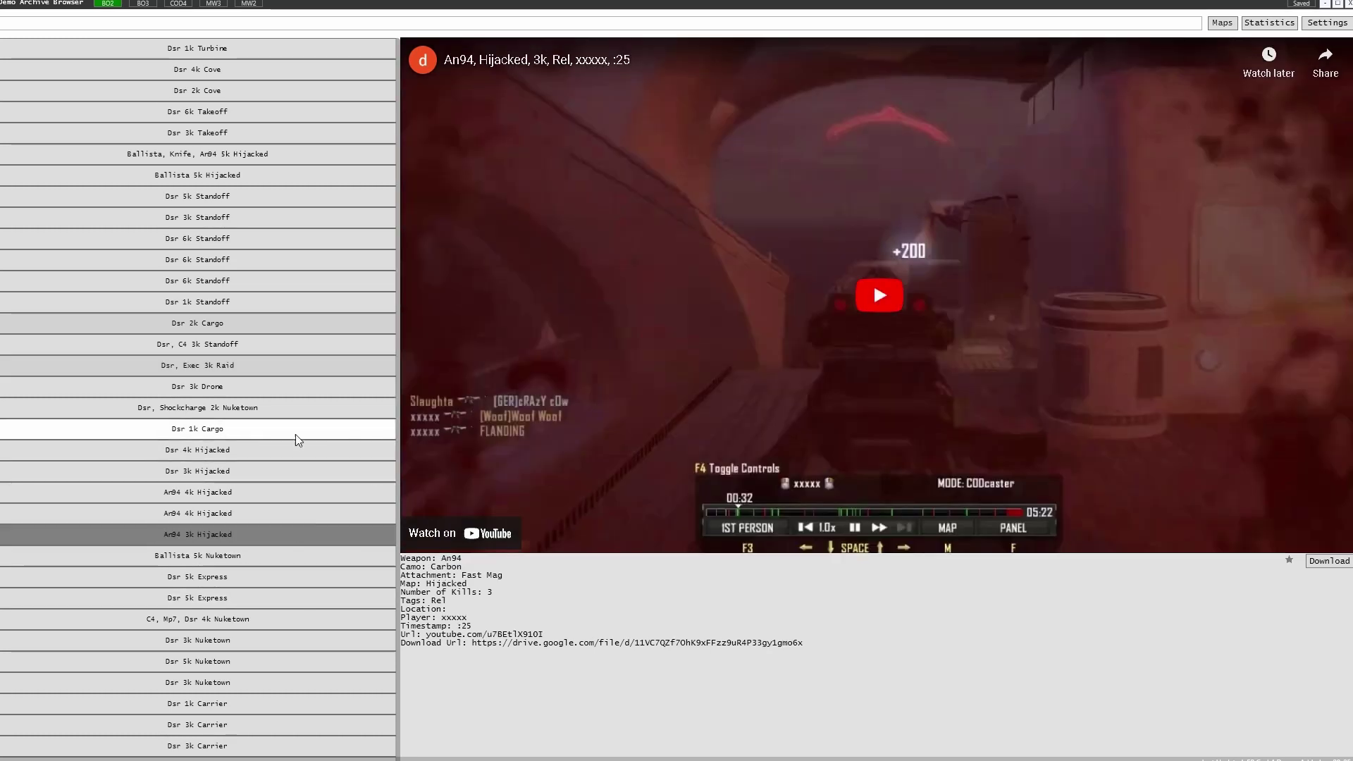
pyautogui.click(217, 324)
pyautogui.scroll(3, 274, 409)
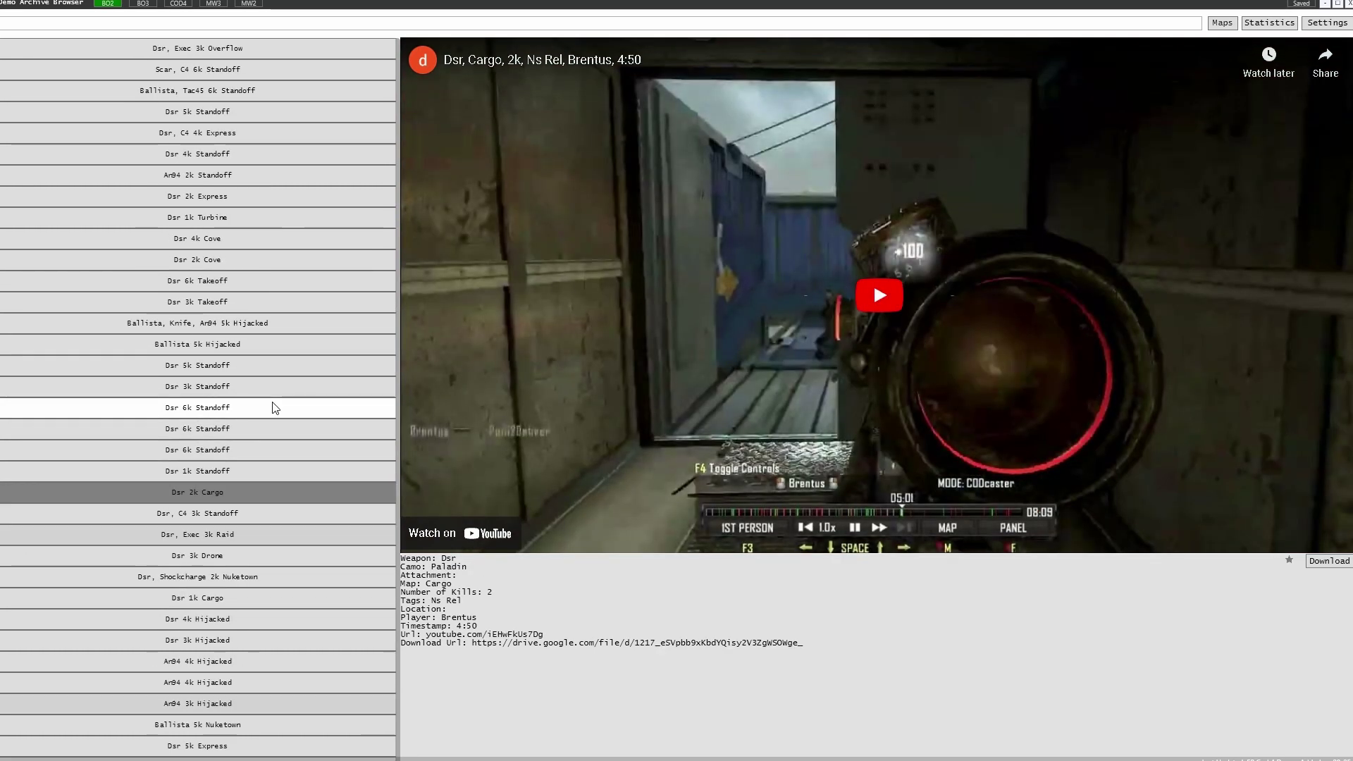
pyautogui.click(261, 154)
pyautogui.click(261, 322)
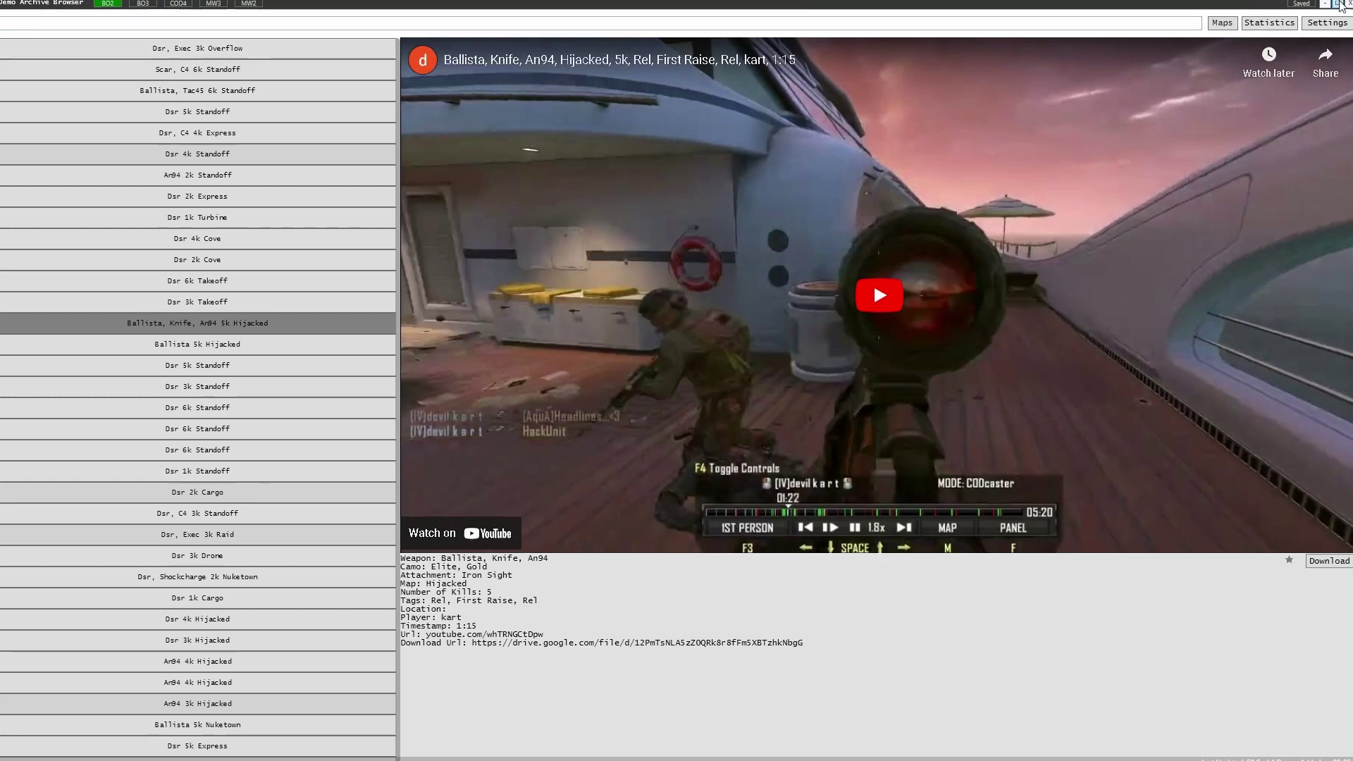
# - Restore the archive browser, open the DemoArchive repository in Chrome, and highlight its search filters list
pyautogui.click(1337, 5)
pyautogui.click(127, 489)
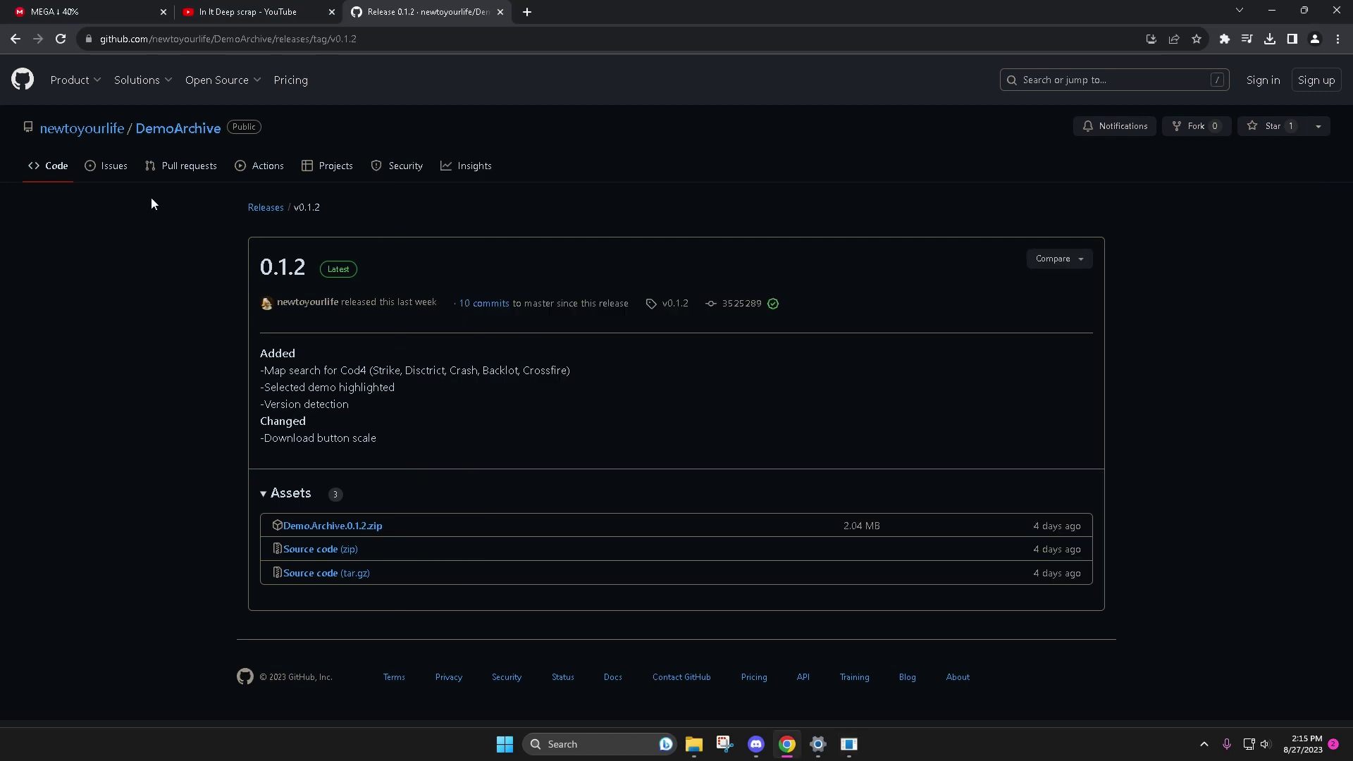
pyautogui.click(176, 130)
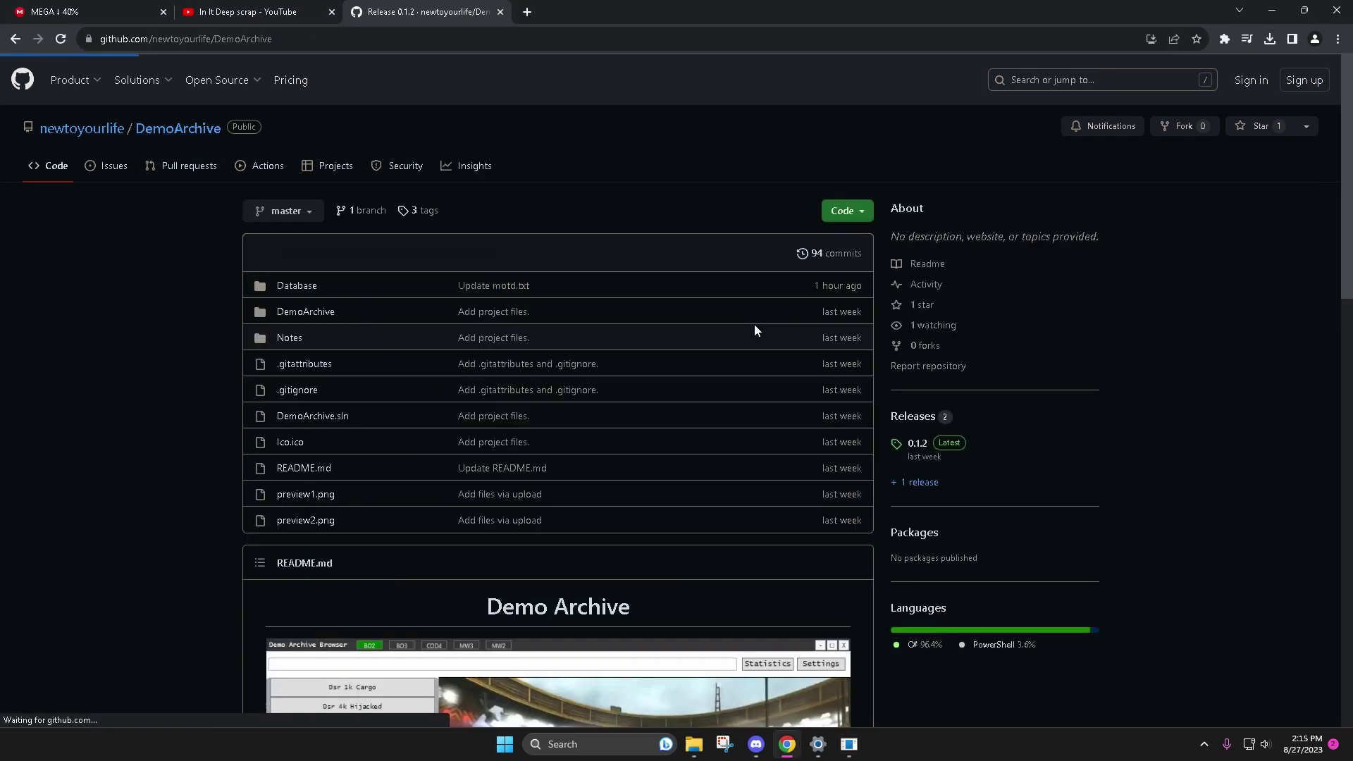
pyautogui.scroll(-10, 371, 537)
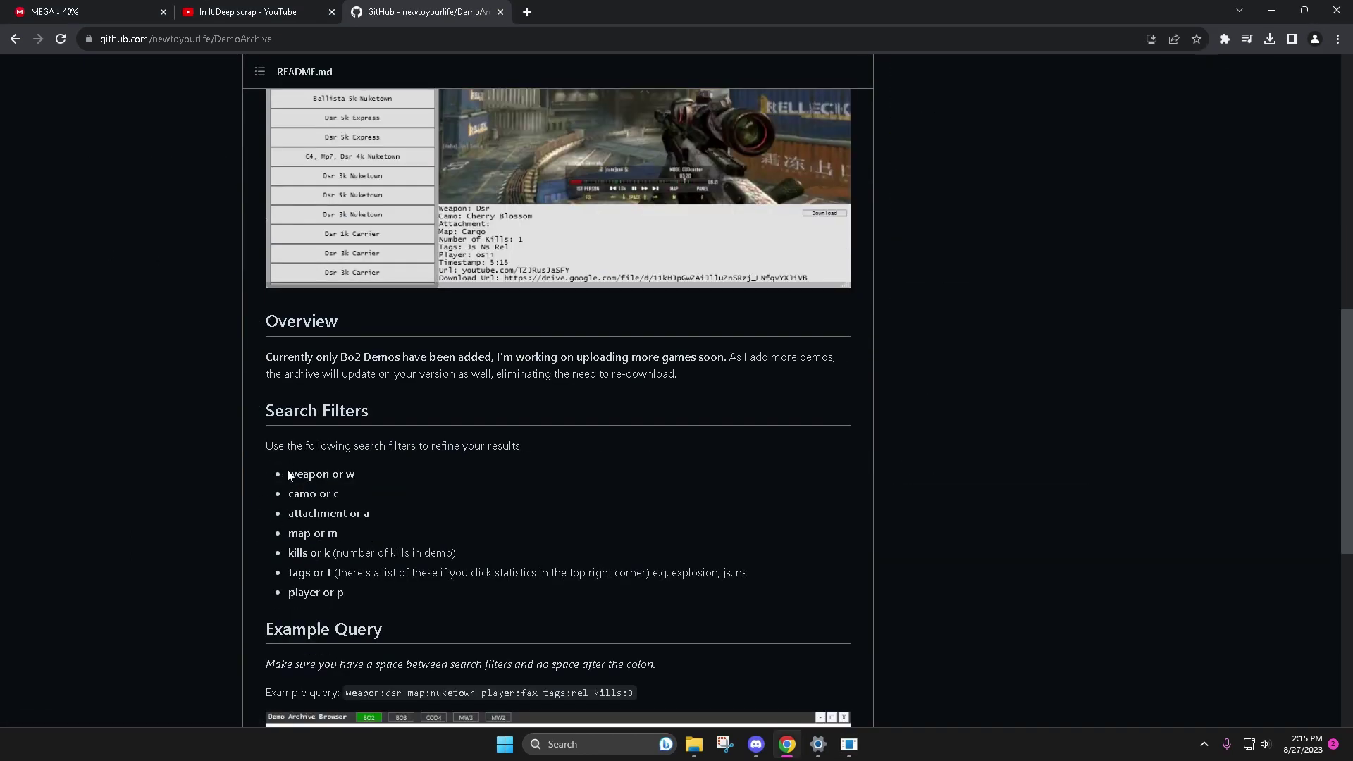
pyautogui.moveTo(288, 476); pyautogui.dragTo(364, 620)
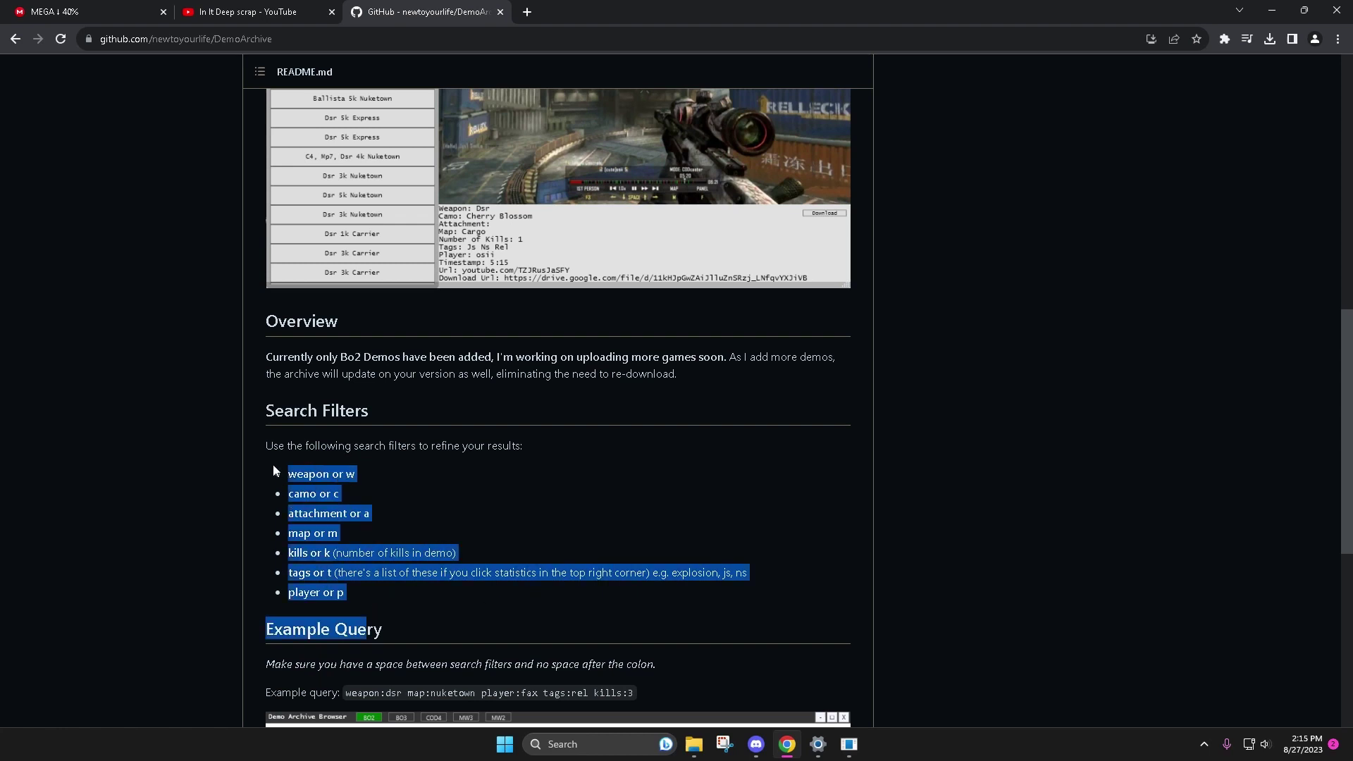
pyautogui.click(458, 514)
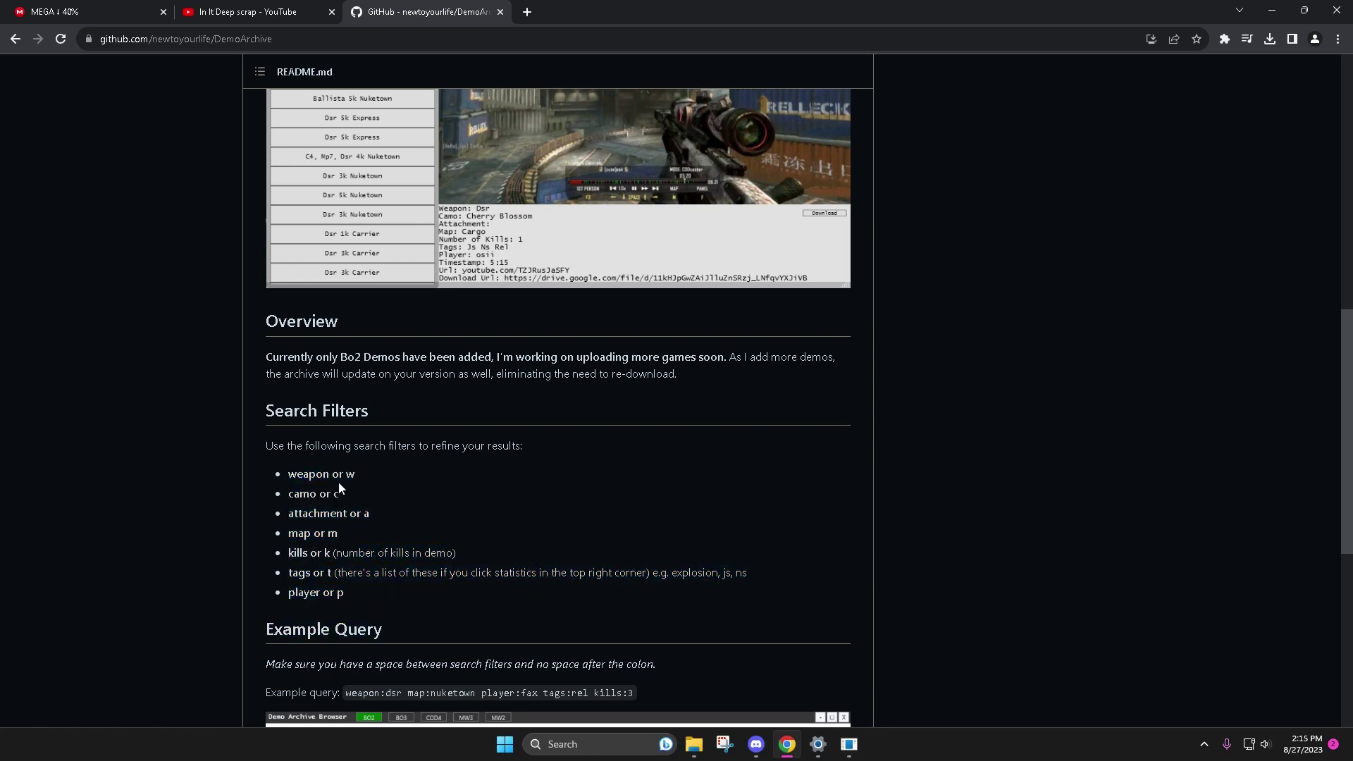
# - Highlight the README's example query text and its note about number of kills
pyautogui.scroll(1, 487, 331)
pyautogui.scroll(-7, 501, 405)
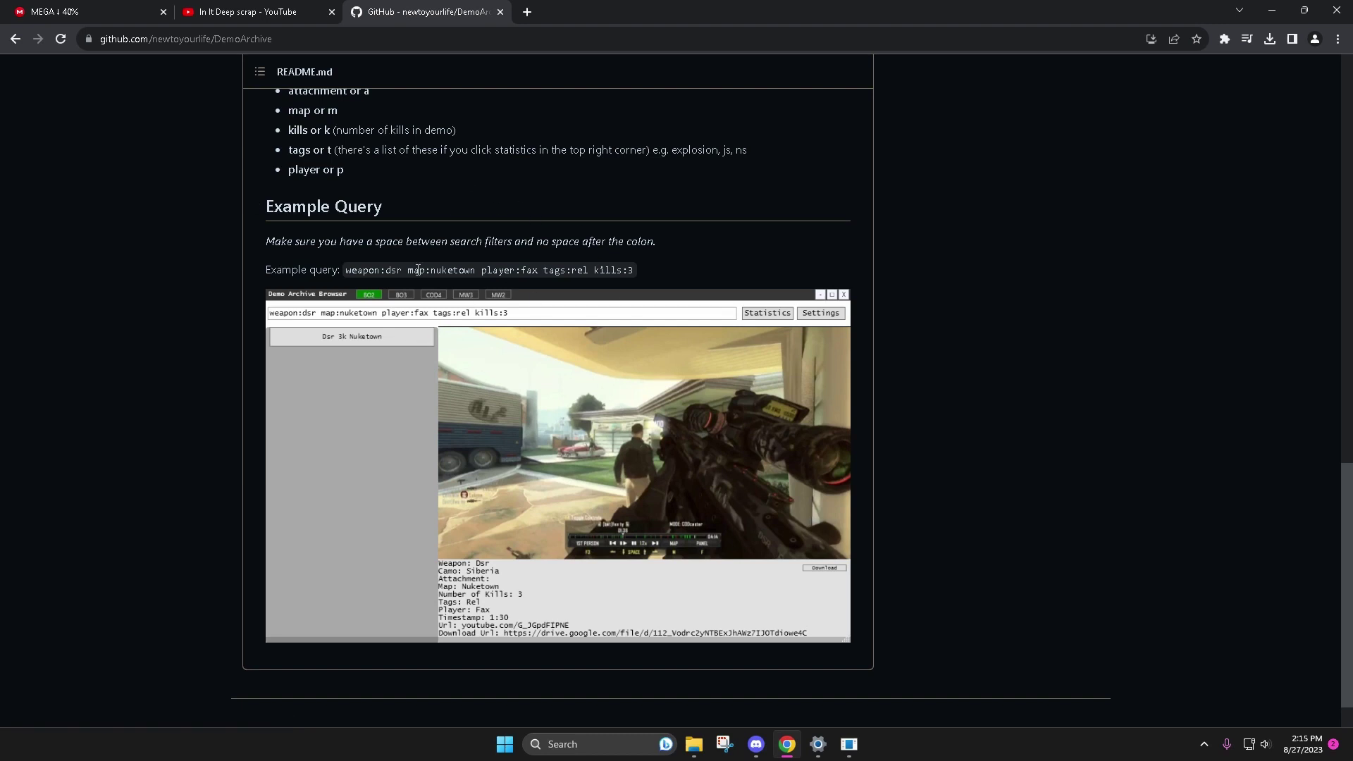
pyautogui.moveTo(343, 272); pyautogui.dragTo(649, 263)
pyautogui.click(678, 264)
pyautogui.scroll(1, 482, 296)
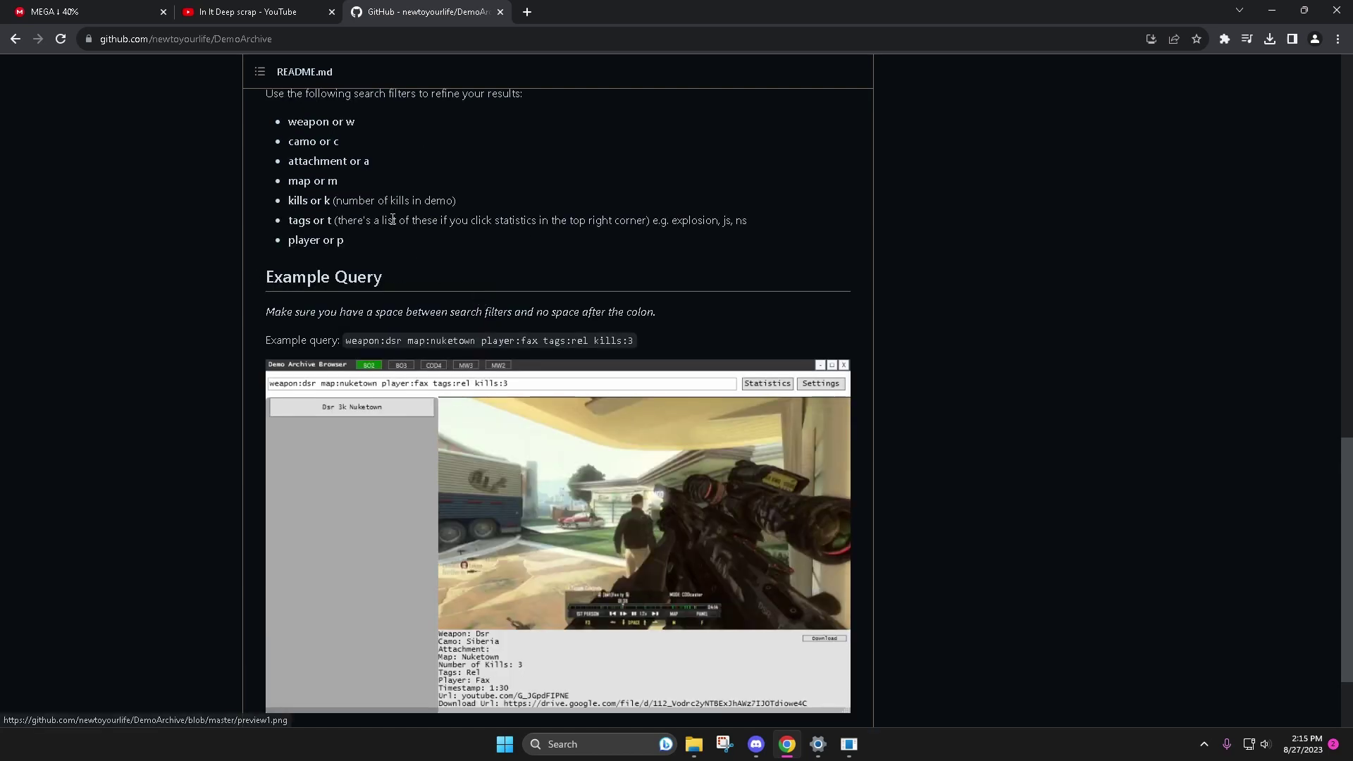
pyautogui.moveTo(339, 202); pyautogui.dragTo(489, 205)
pyautogui.click(712, 217)
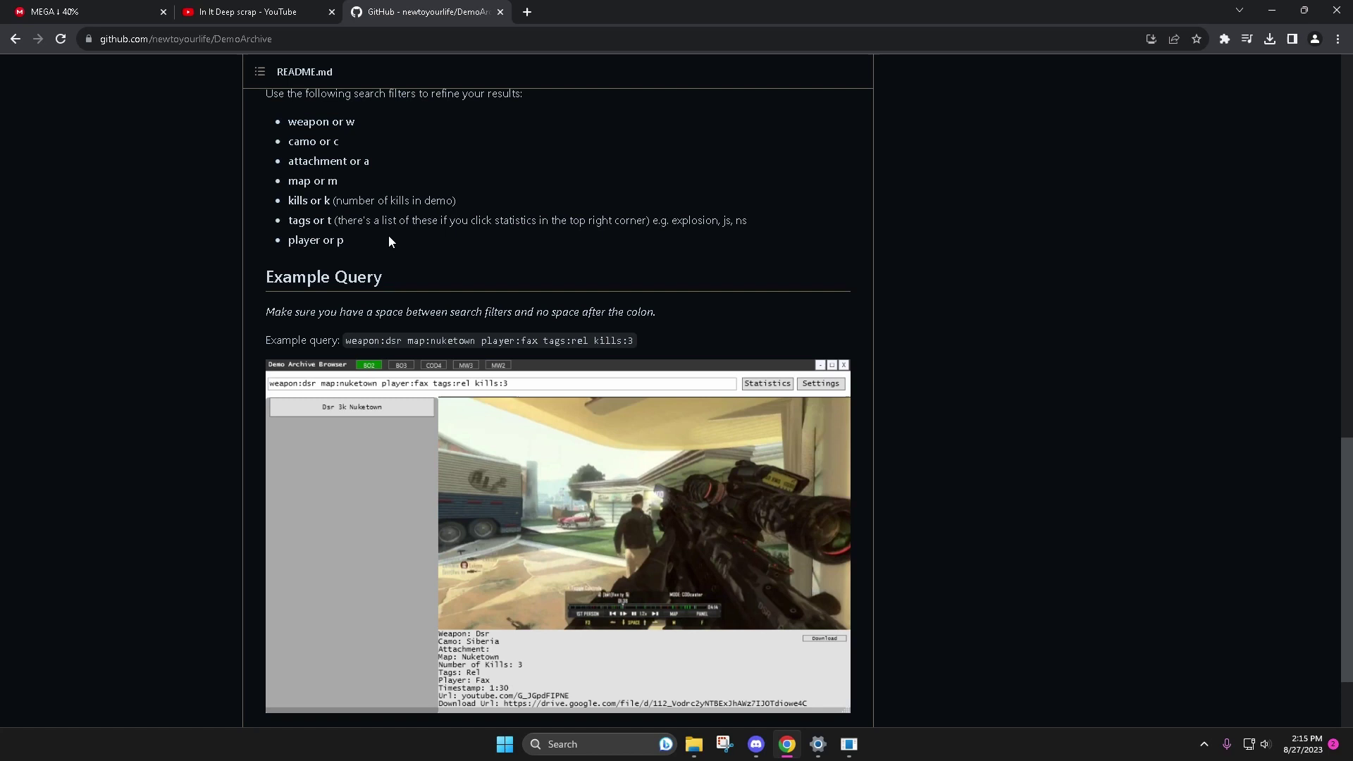
# - Highlight the tags filter line, the example query's player value, and the map filter line
pyautogui.moveTo(348, 221); pyautogui.dragTo(288, 222)
pyautogui.click(426, 247)
pyautogui.click(473, 341)
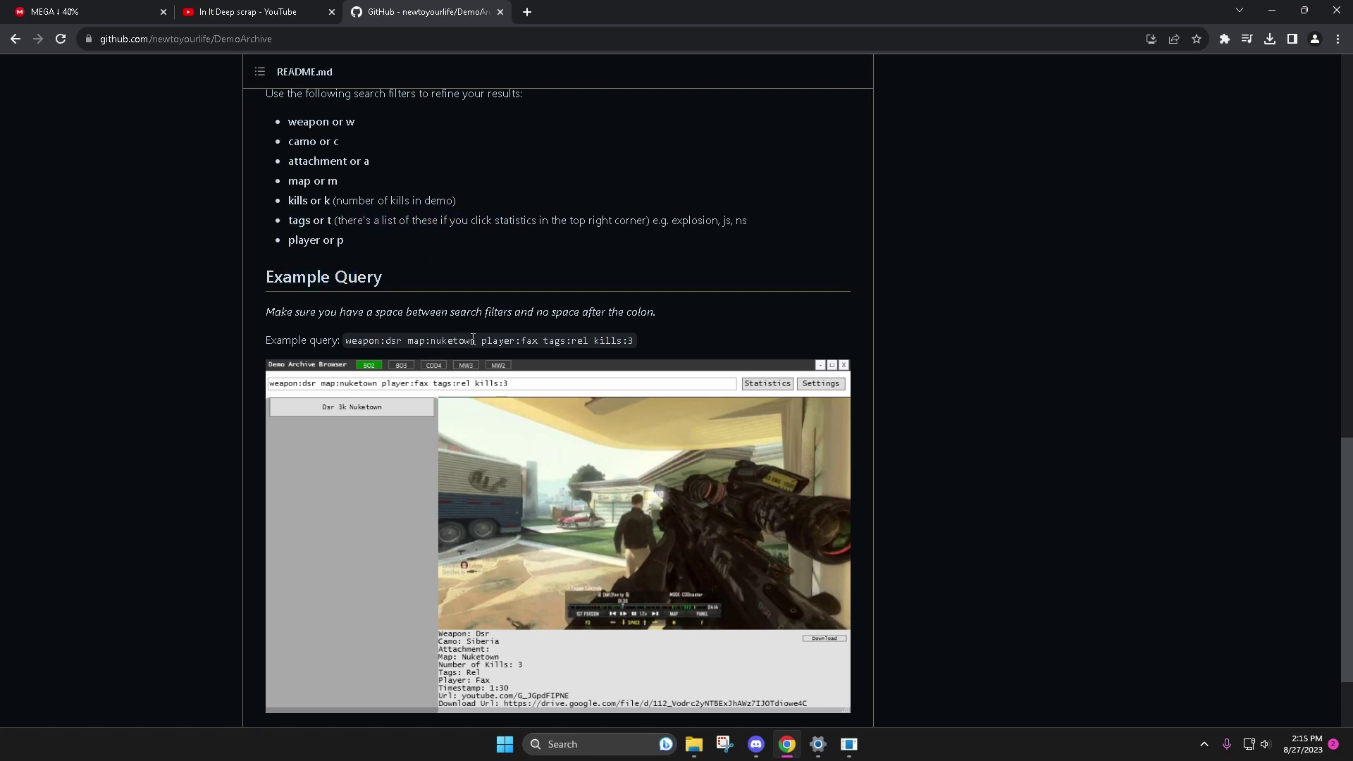
pyautogui.doubleClick(526, 341)
pyautogui.scroll(-1, 610, 580)
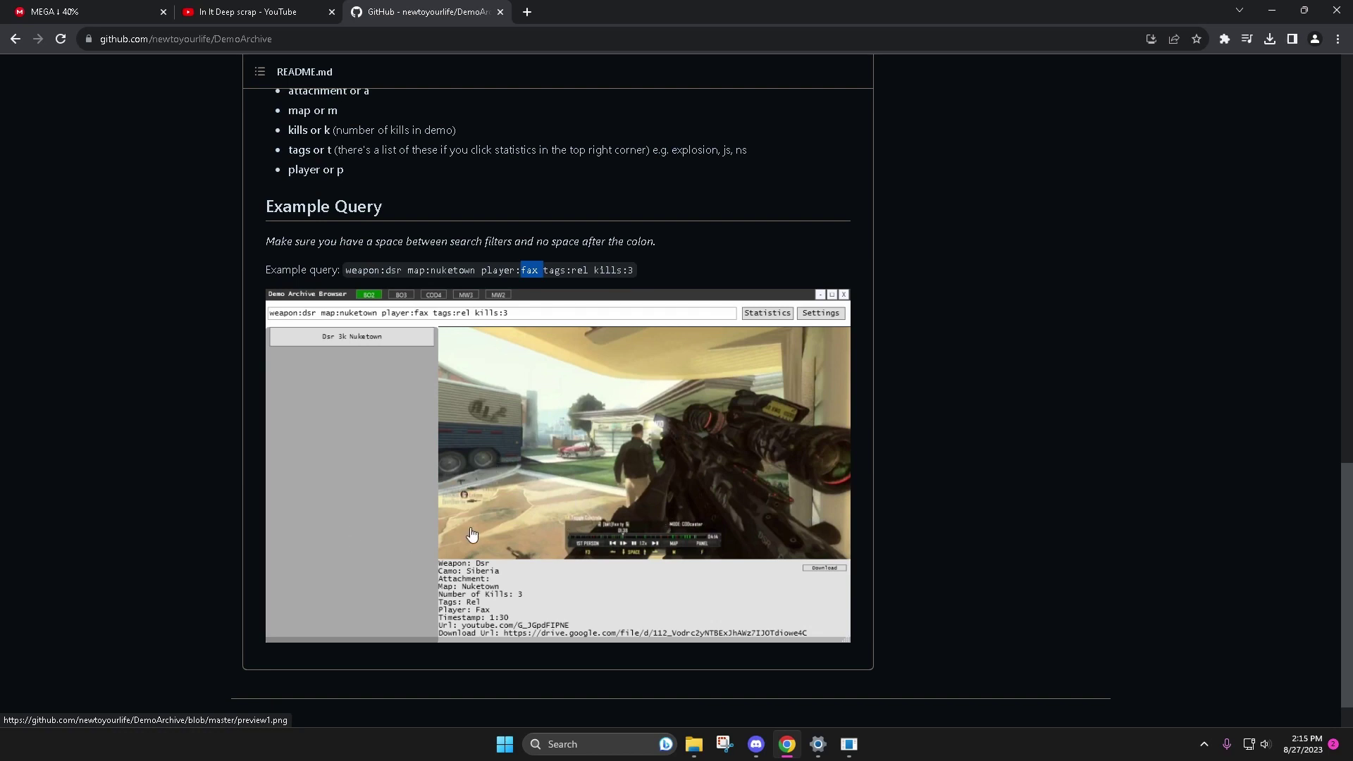
pyautogui.scroll(2, 476, 489)
pyautogui.click(385, 213)
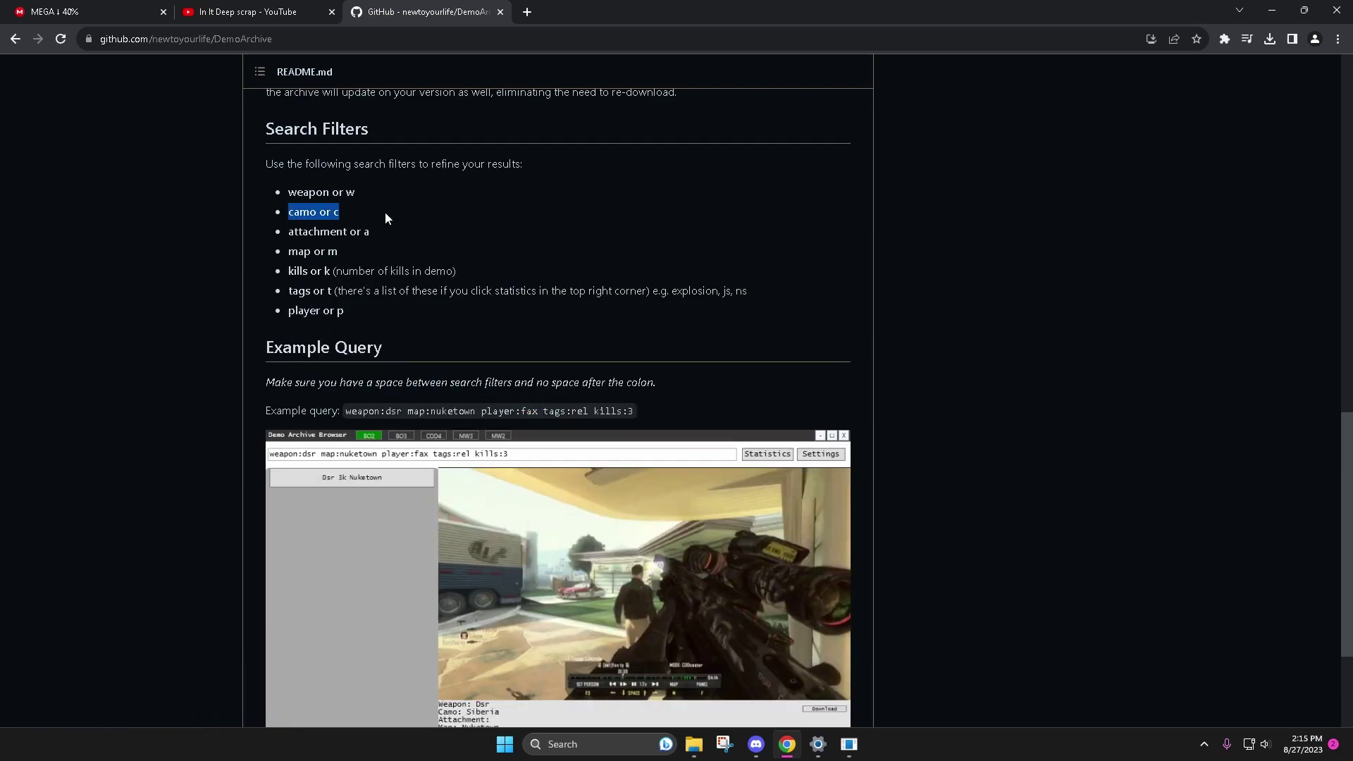
pyautogui.moveTo(368, 233); pyautogui.dragTo(307, 252)
pyautogui.click(413, 248)
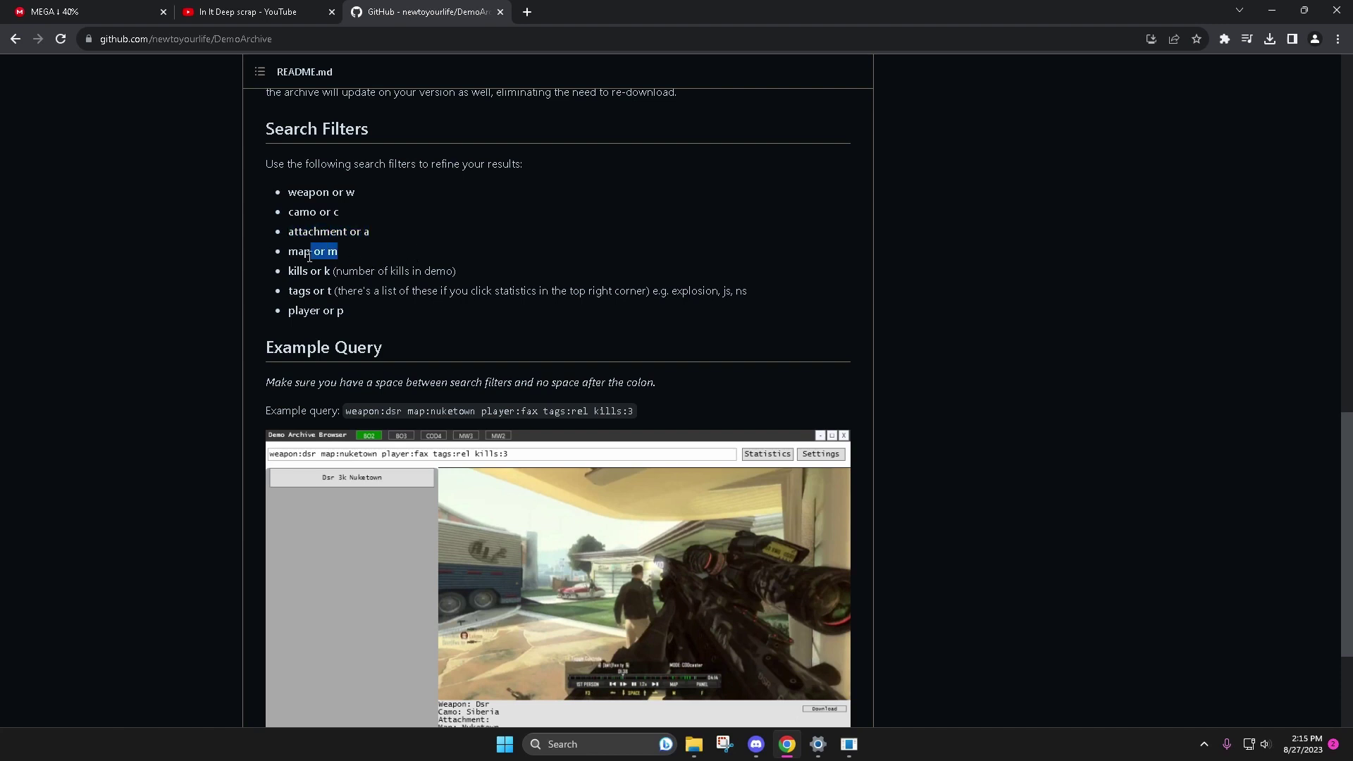
pyautogui.click(472, 252)
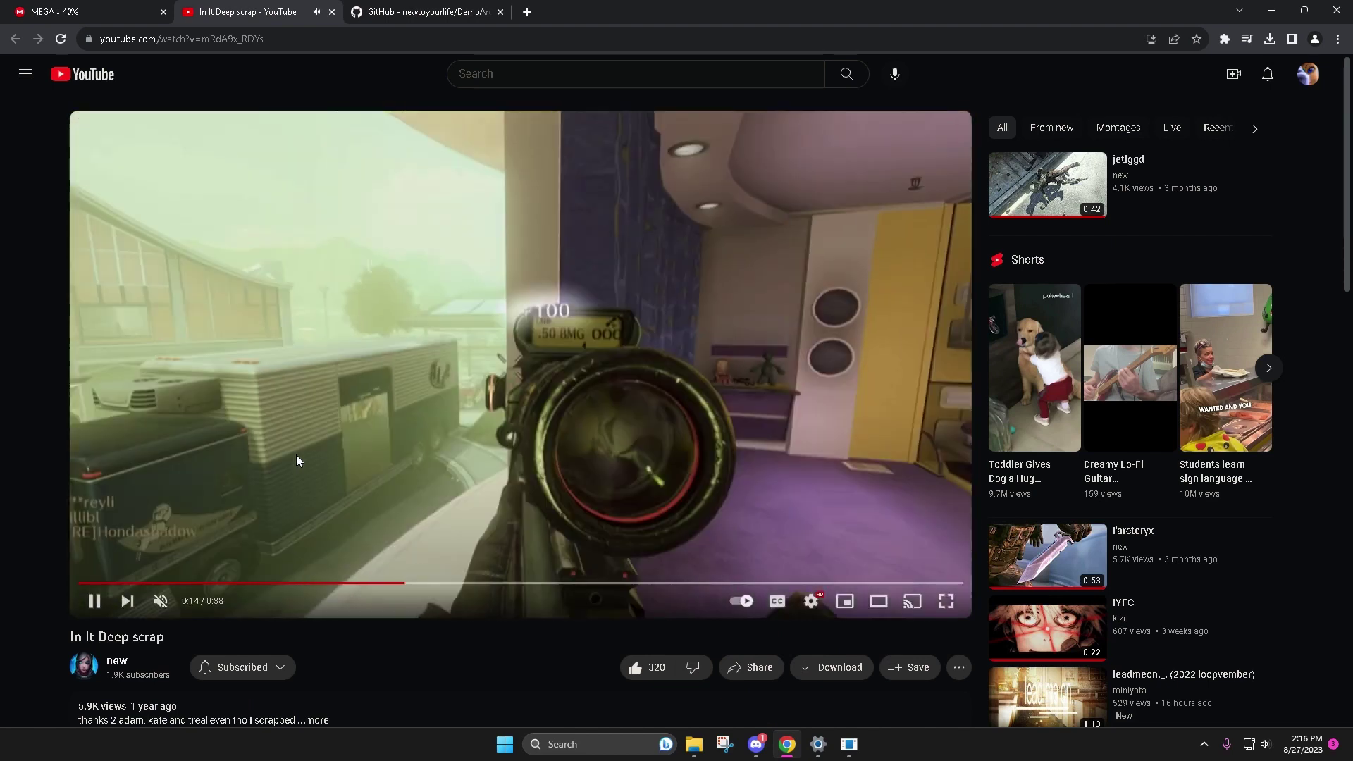
# - Pause, resume and re-pause the 'In It Deep scrap' video, then return to the Demo Archive Browser
pyautogui.click(296, 455)
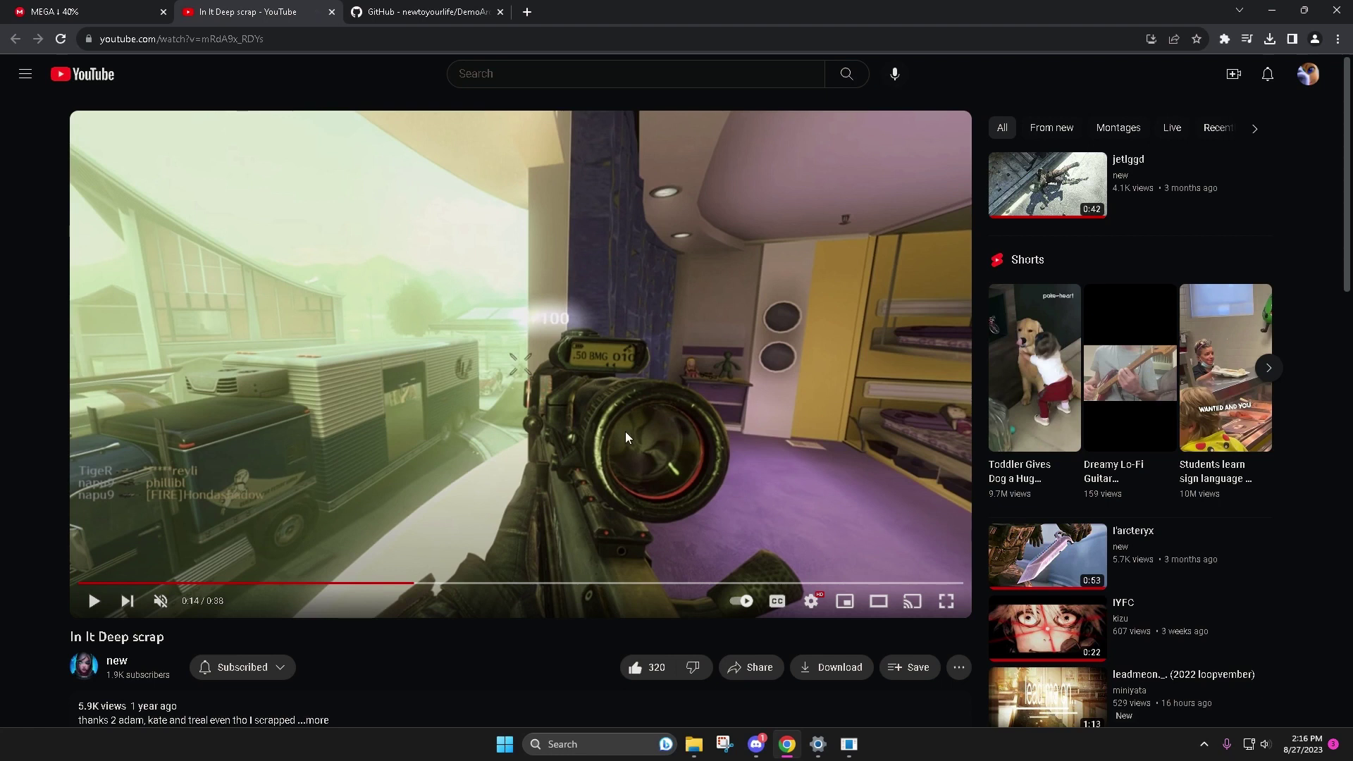
pyautogui.click(560, 521)
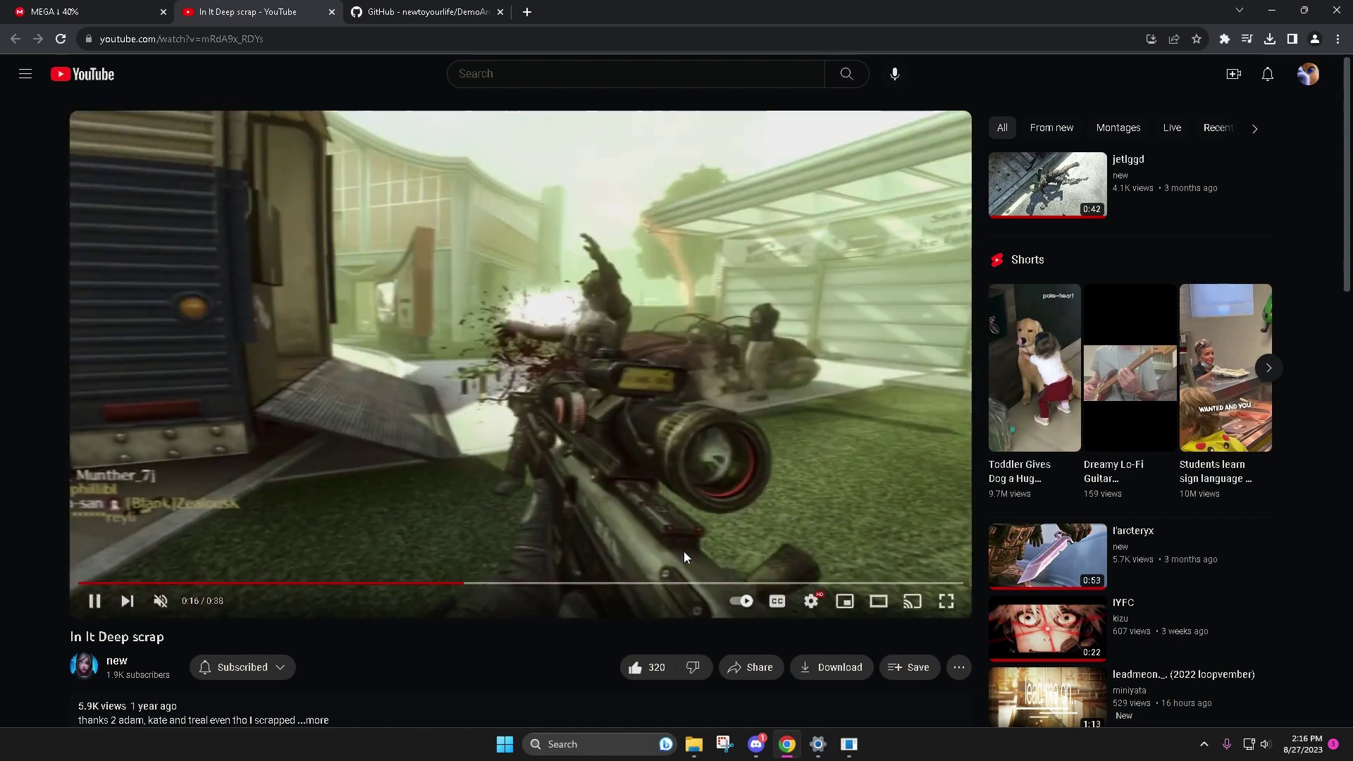
pyautogui.click(681, 554)
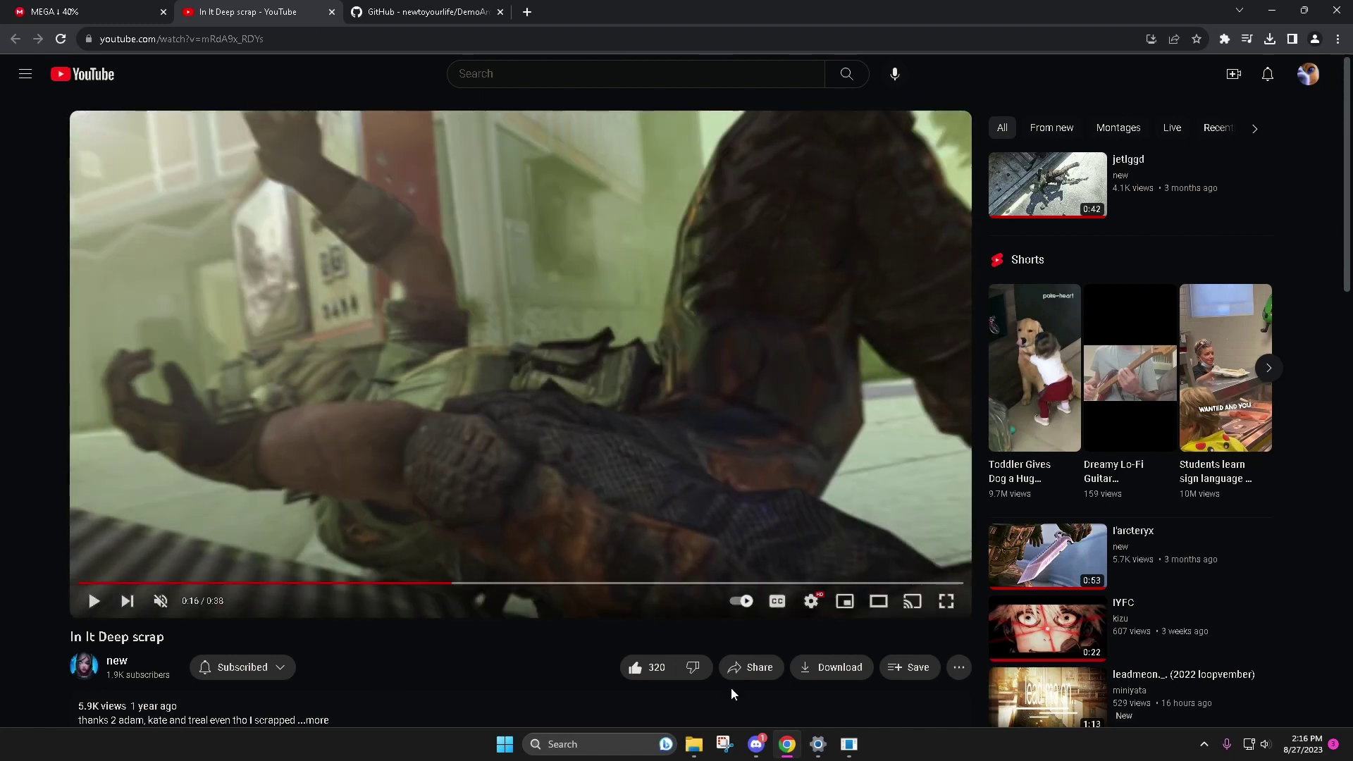
pyautogui.click(850, 745)
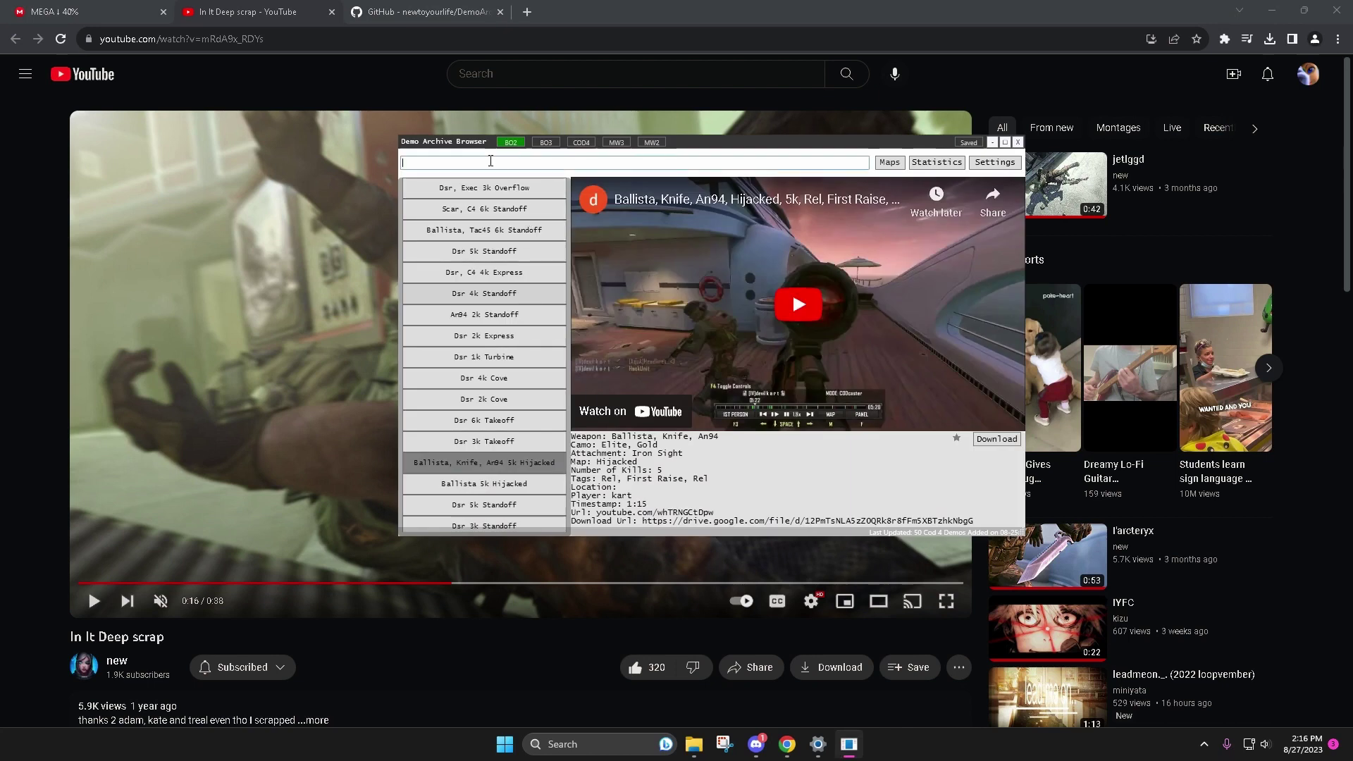
# - Search demos with 'w:dsr m:nu' and preview the C4, Mp7, Dsr 4k Nuketown clip
pyautogui.click(491, 162)
pyautogui.write('w')
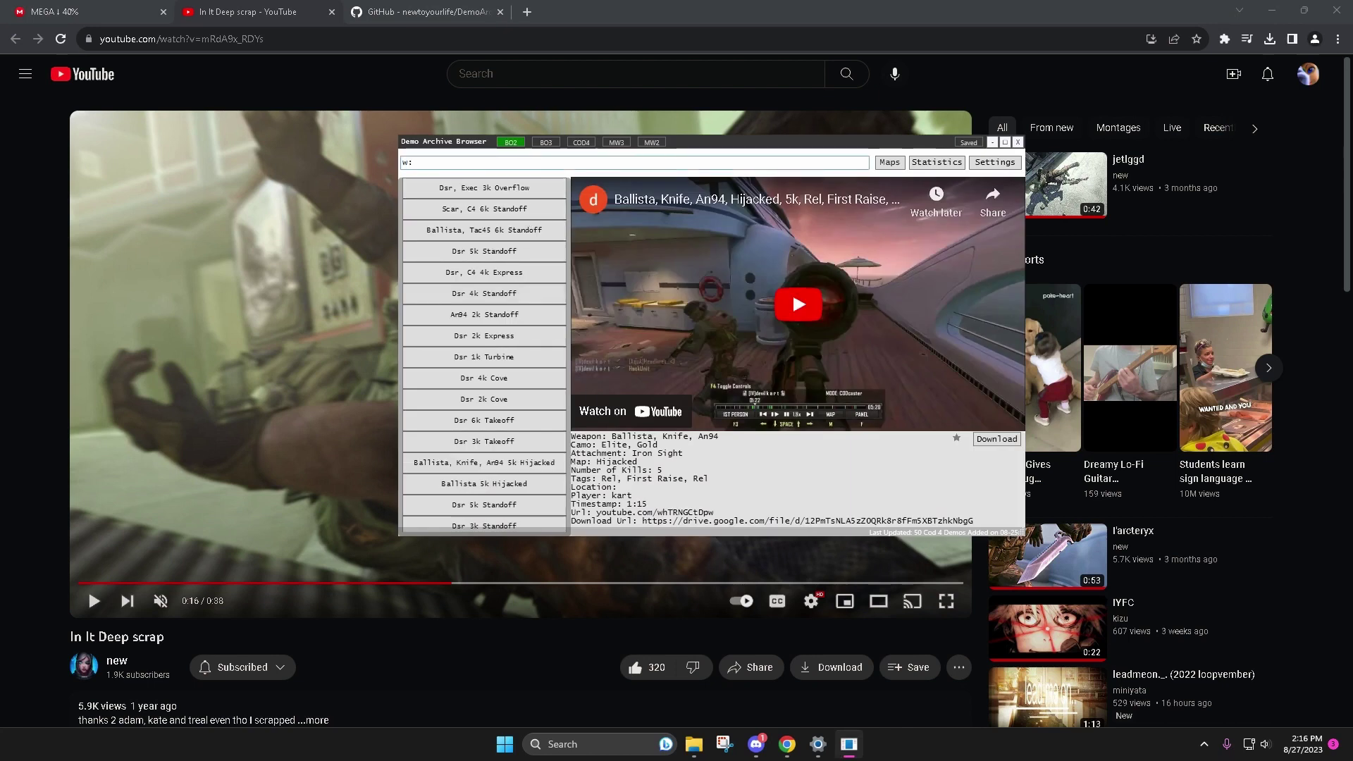
pyautogui.write(':dsr')
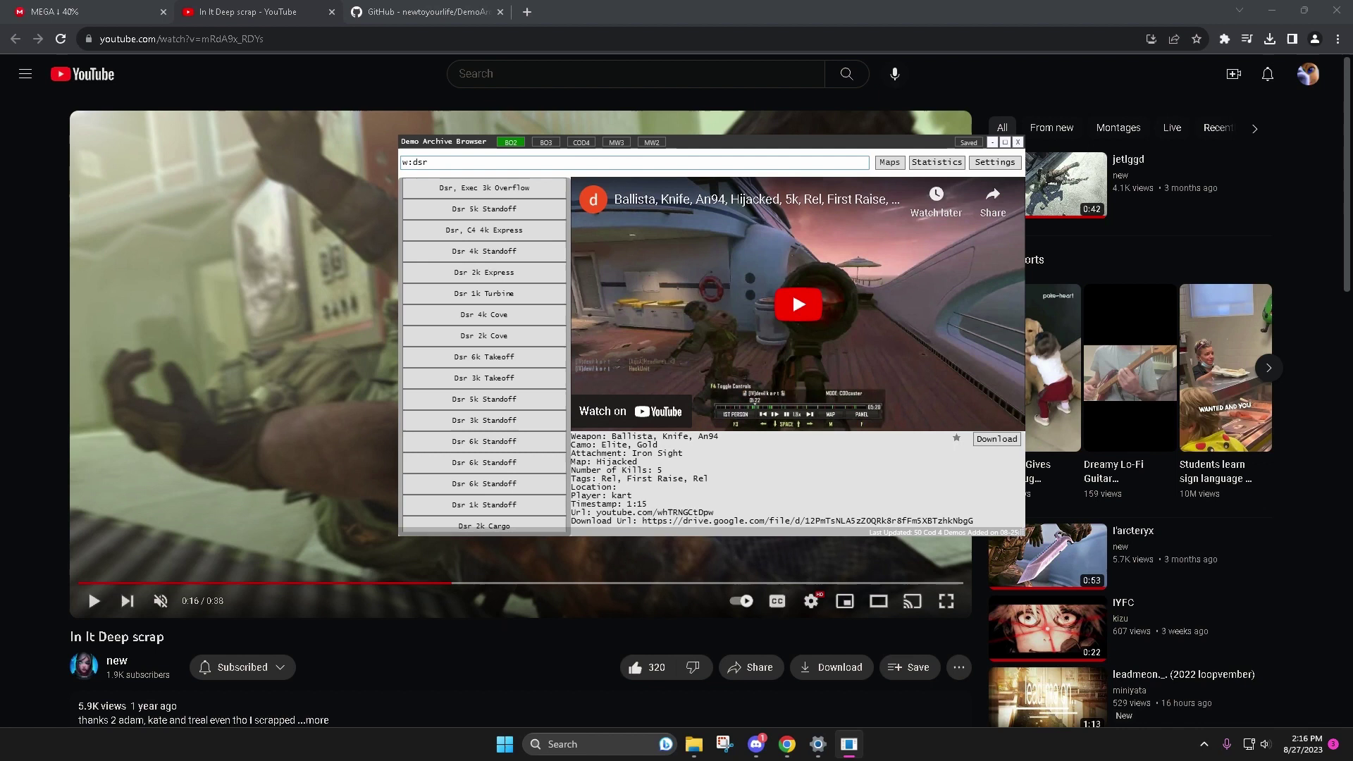
pyautogui.scroll(-2, 534, 391)
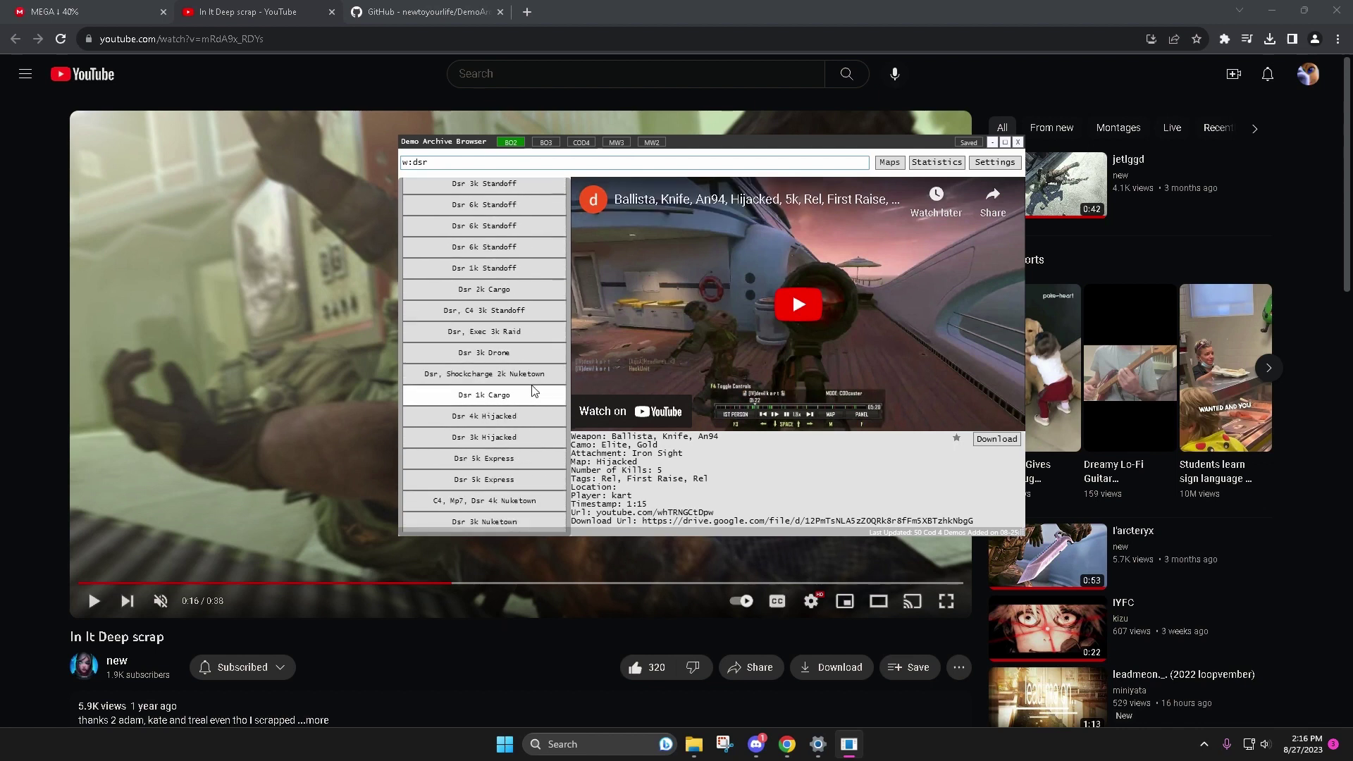
pyautogui.scroll(3, 533, 389)
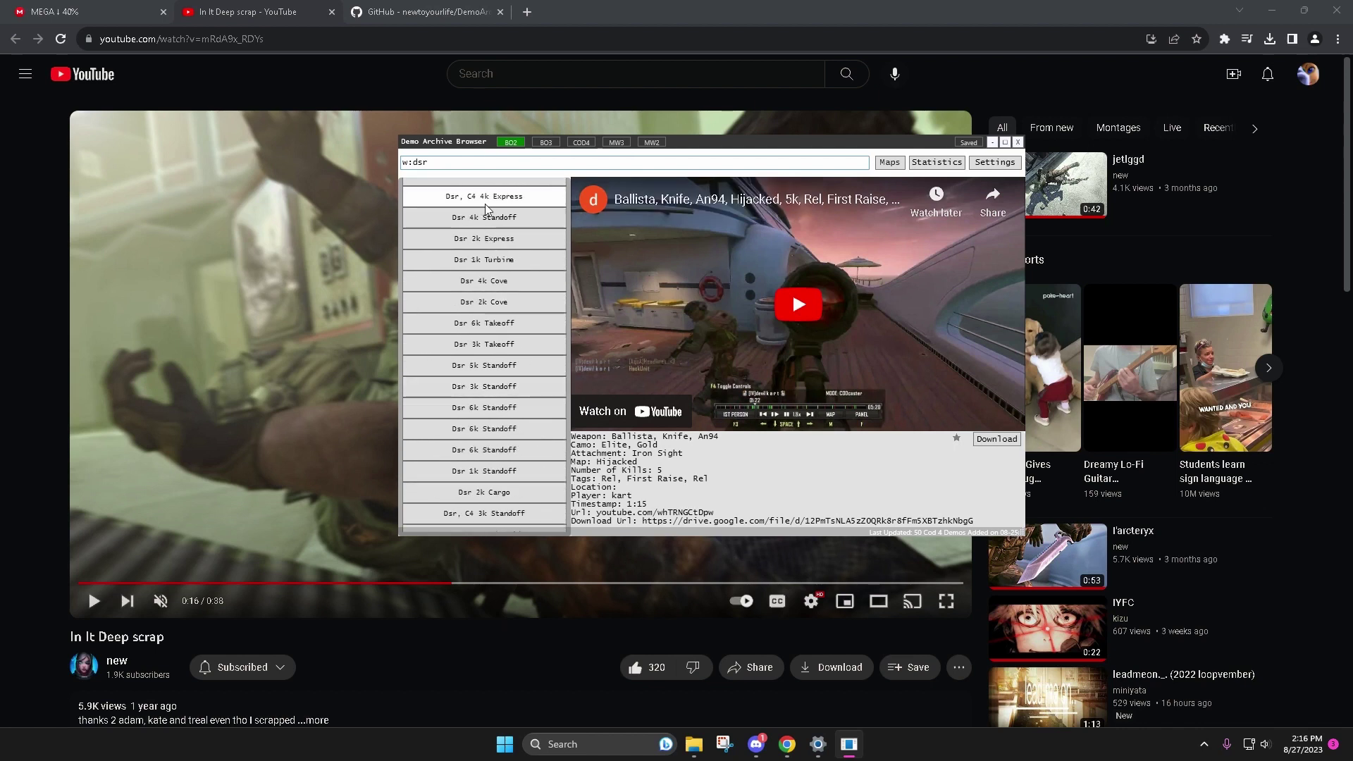
pyautogui.write('m:nuke')
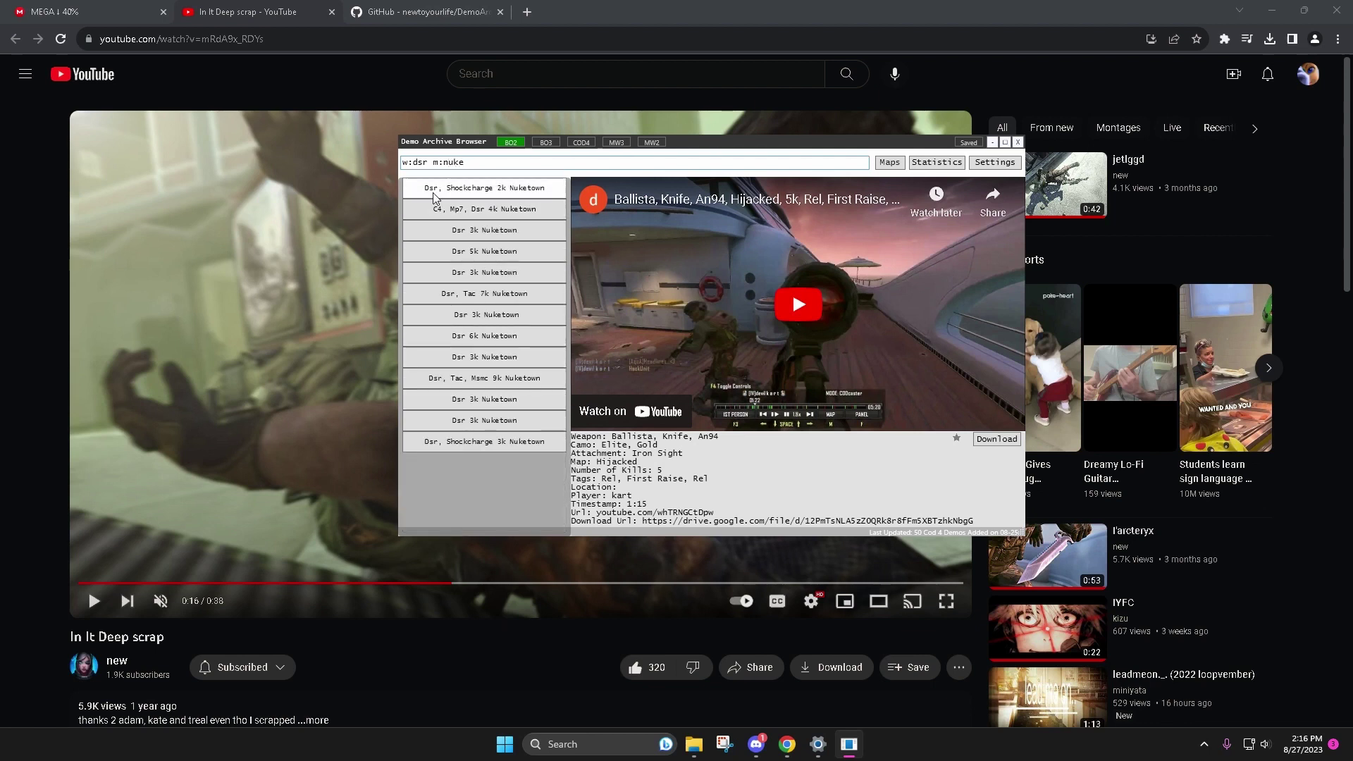
pyautogui.click(502, 233)
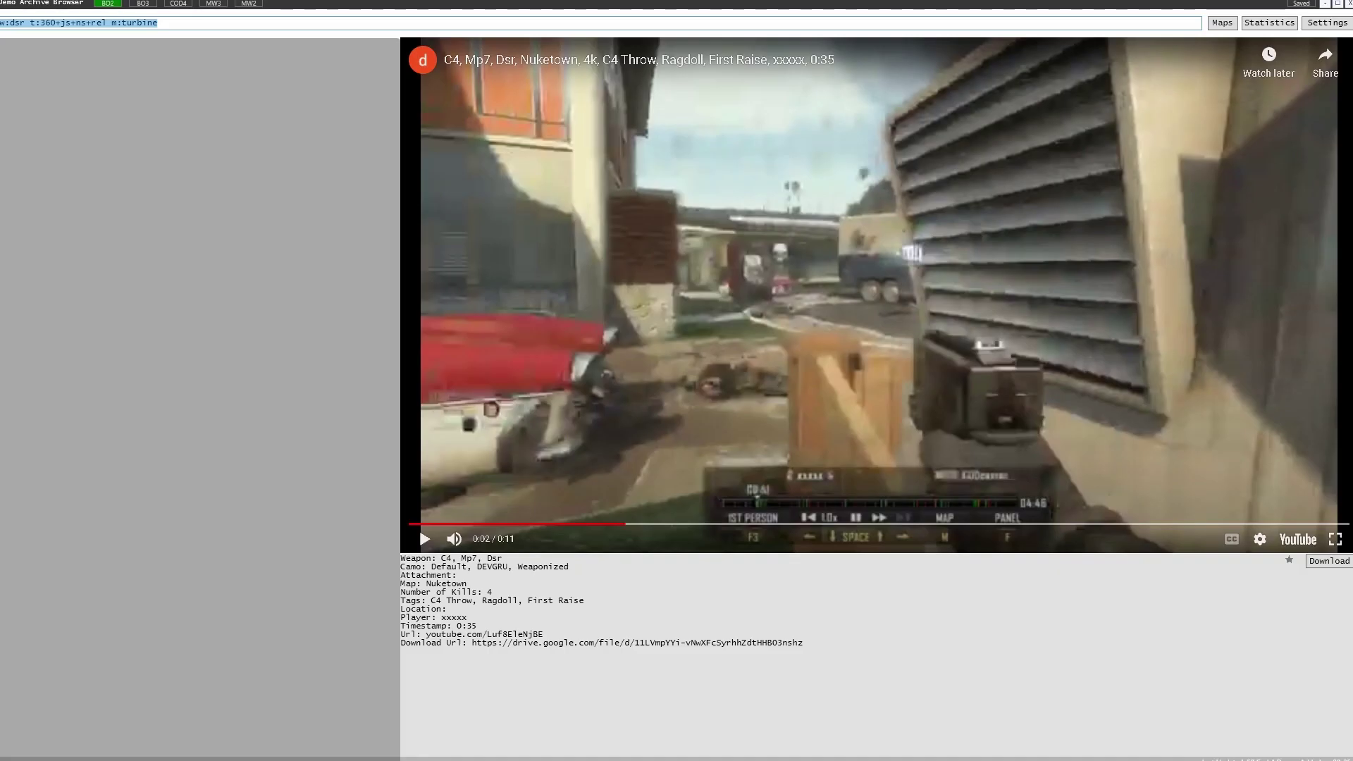
# - Replace the search query with 'w:Ballist' to list Ballista demos
pyautogui.hotkey('ctrl', 'a')
pyautogui.press('BackSpace')
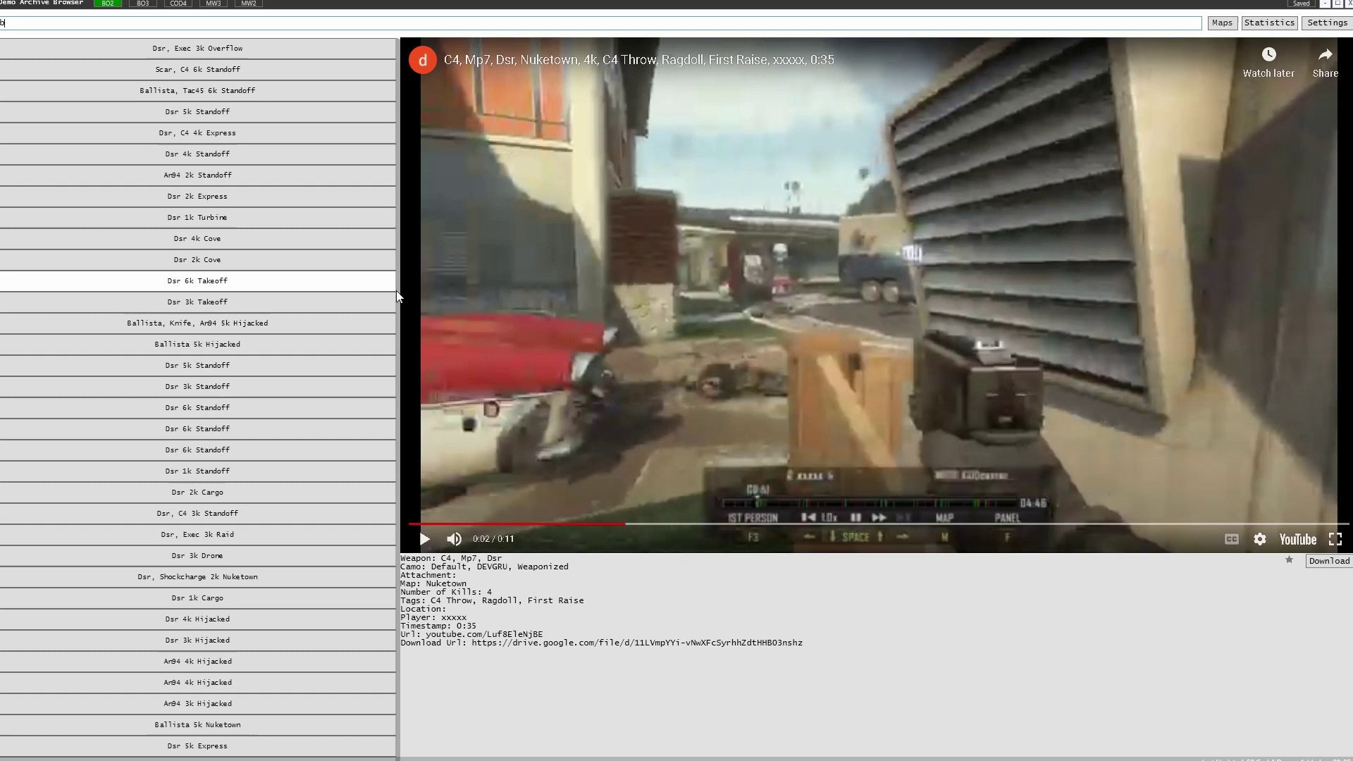
pyautogui.write('ball')
pyautogui.press('BackSpace')
pyautogui.press('BackSpace')
pyautogui.press('BackSpace')
pyautogui.press('BackSpace')
pyautogui.write('w')
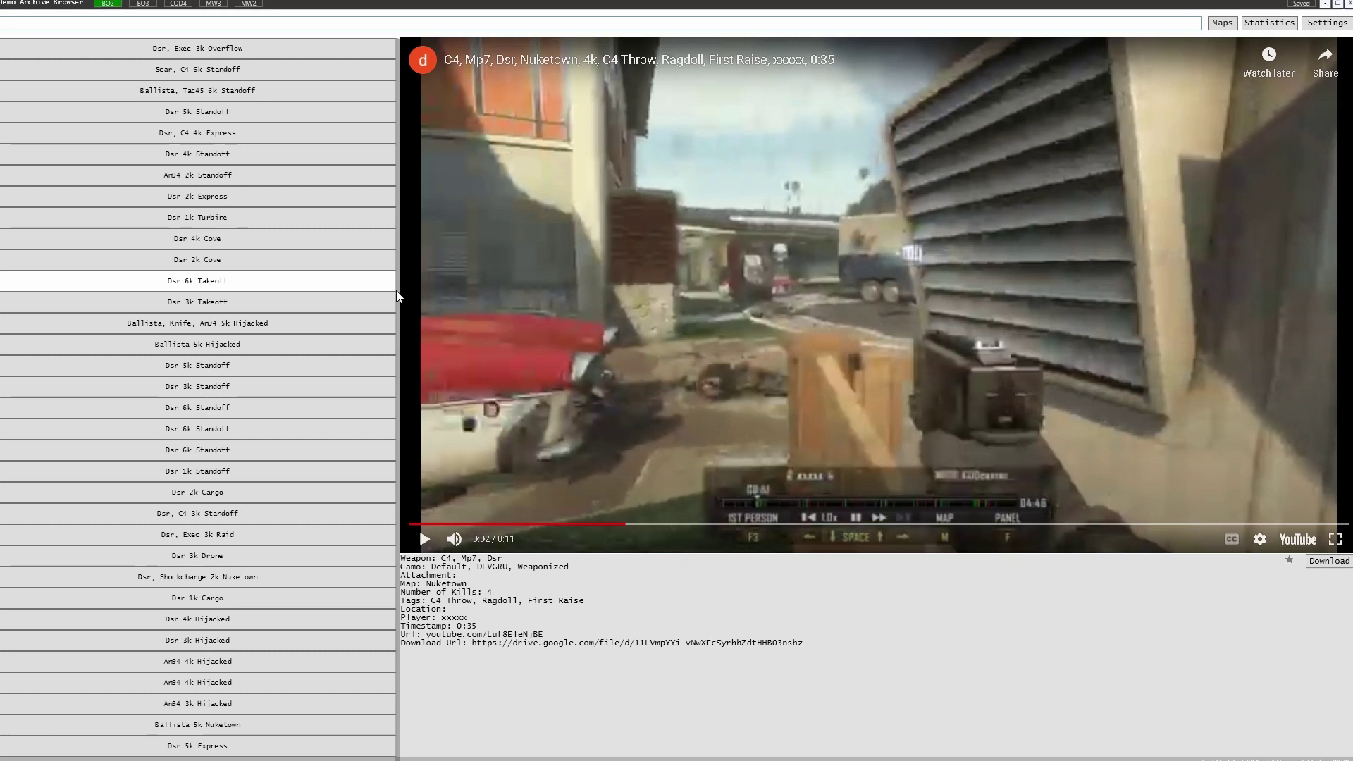
pyautogui.write(':Ballista')
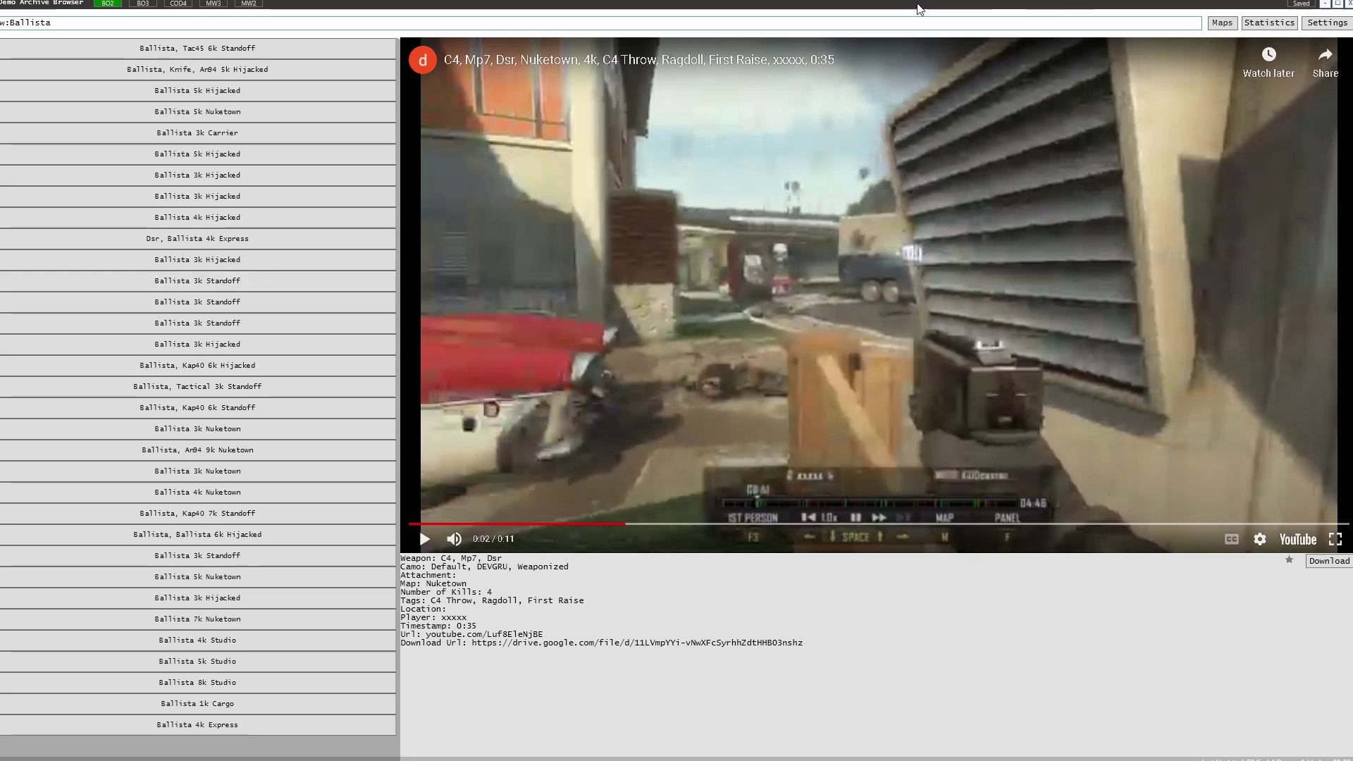
# - Narrow the search to Ballista k:3 on Nuketown and preview the second clip muted
pyautogui.click(1325, 3)
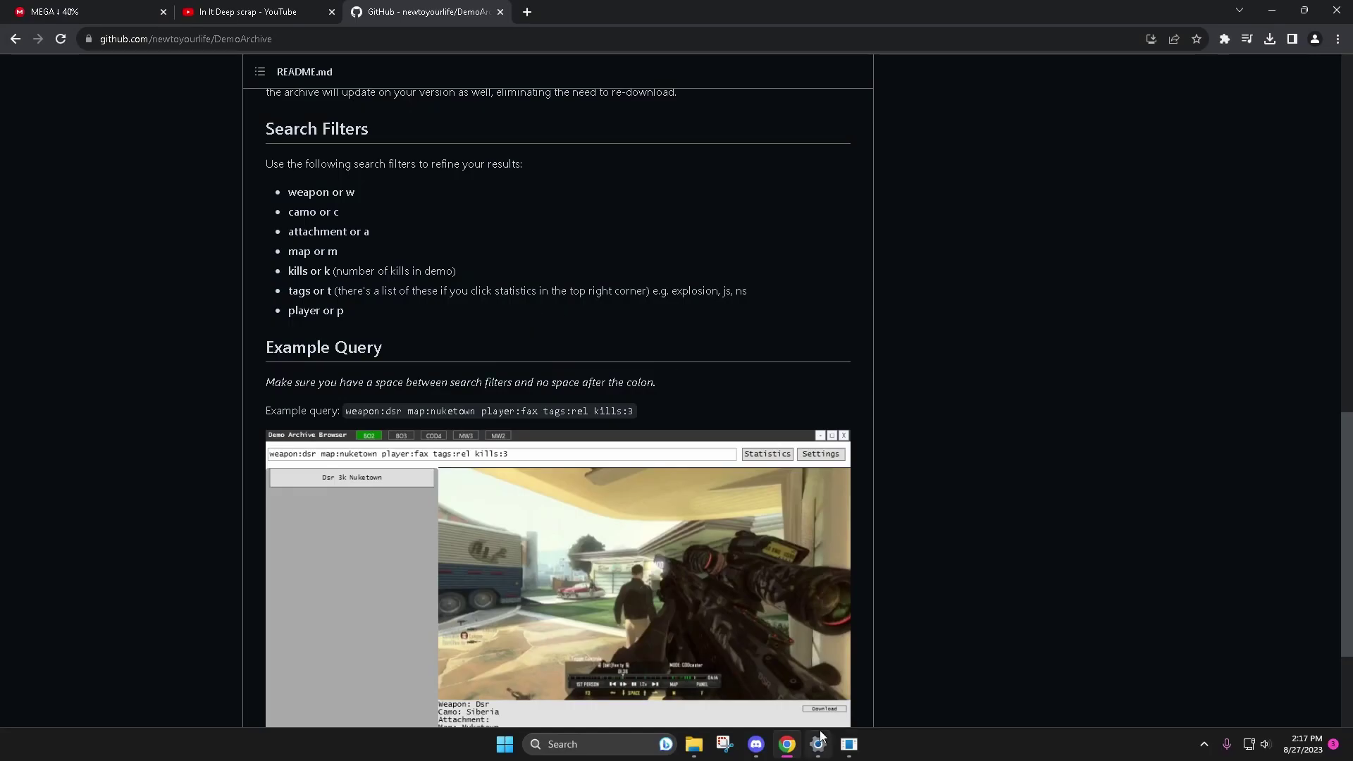
pyautogui.click(849, 745)
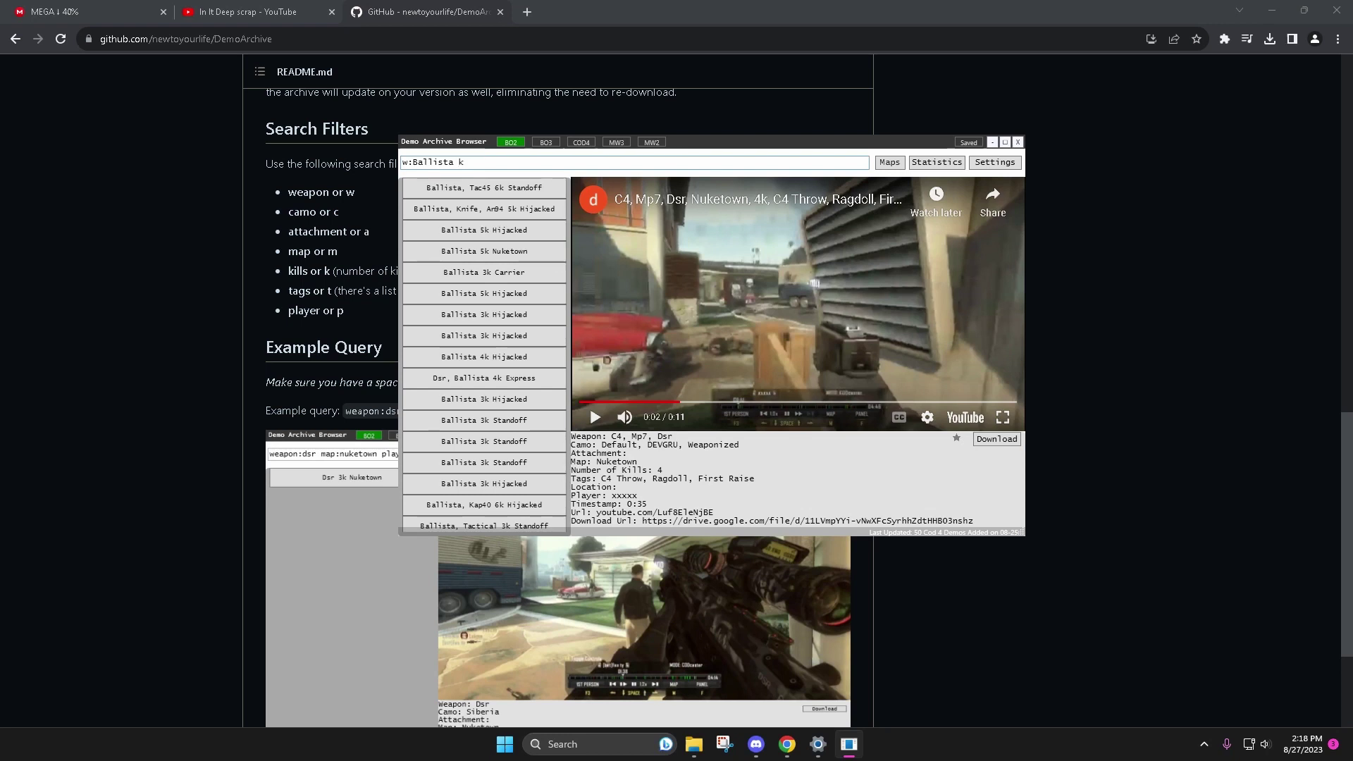
pyautogui.write('k:3')
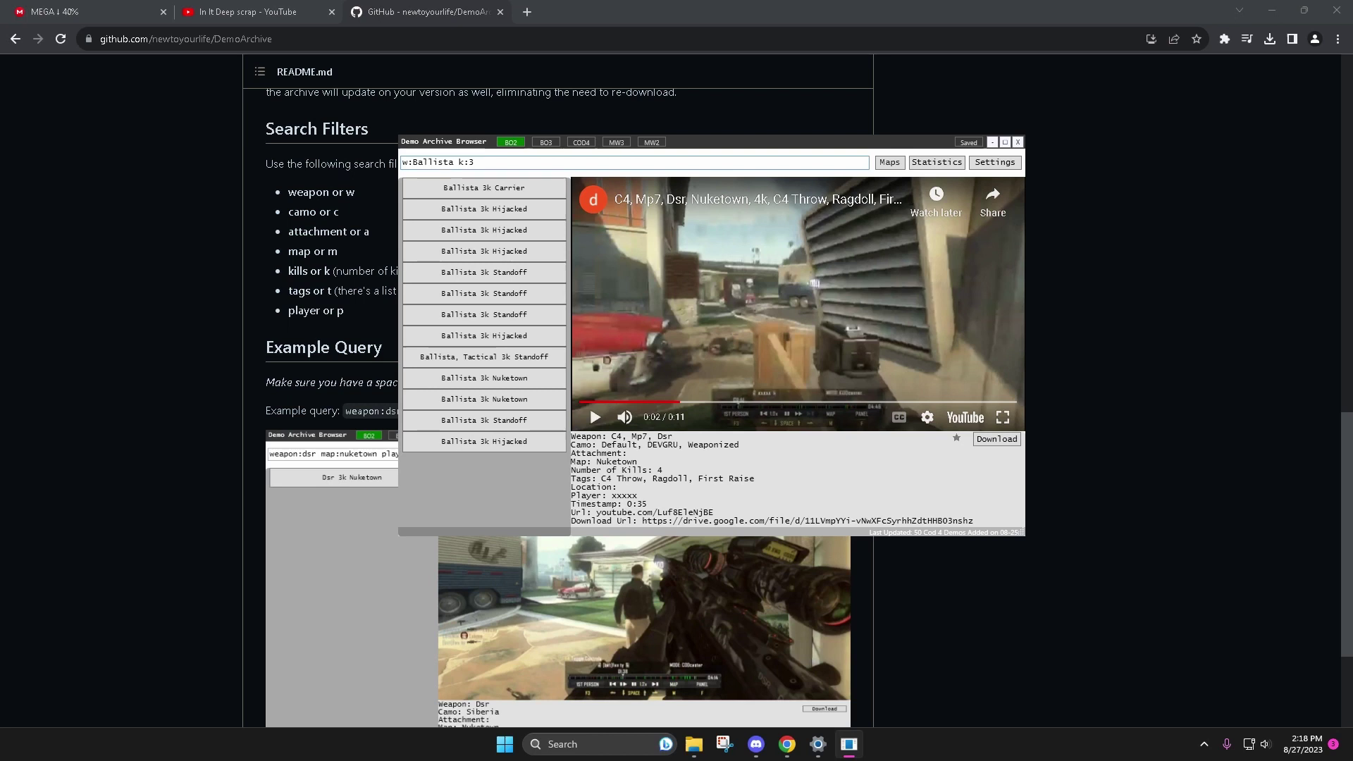
pyautogui.write('m:nuke')
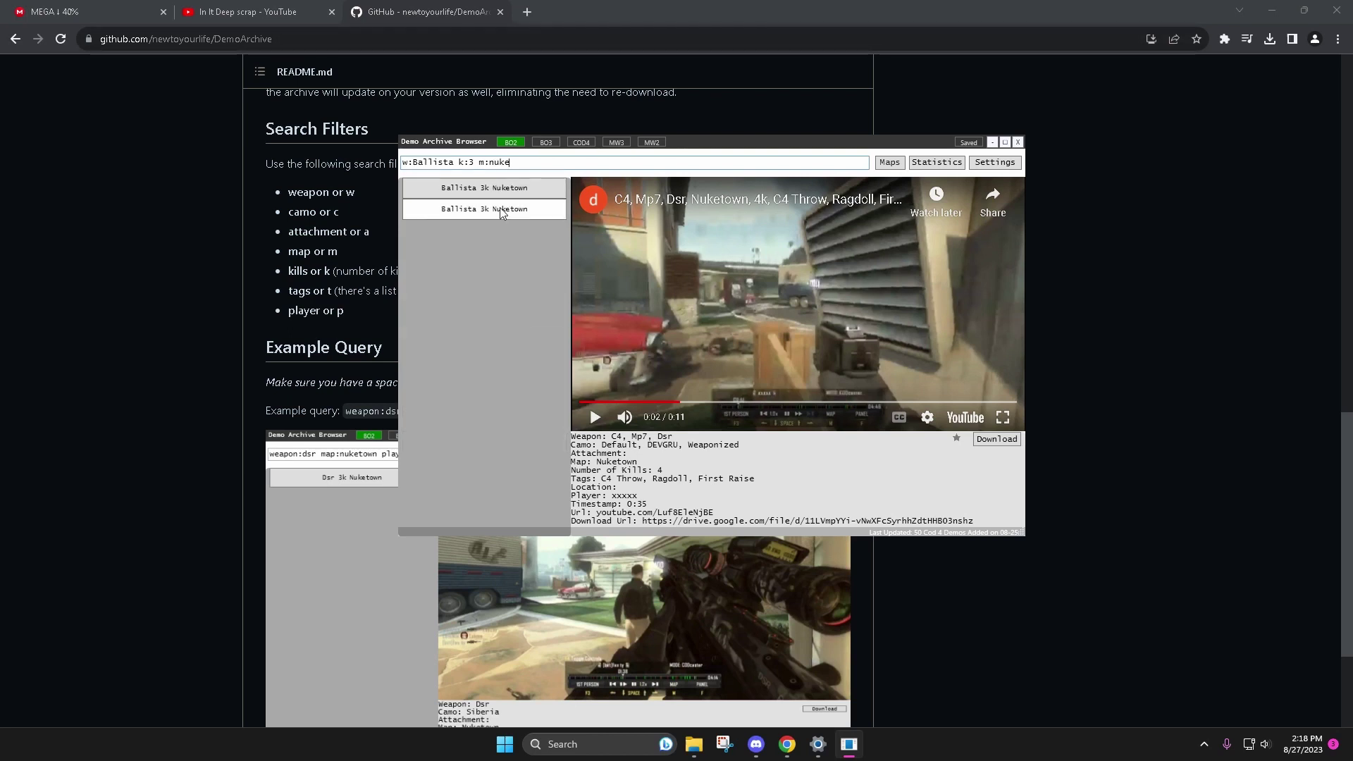
pyautogui.click(536, 210)
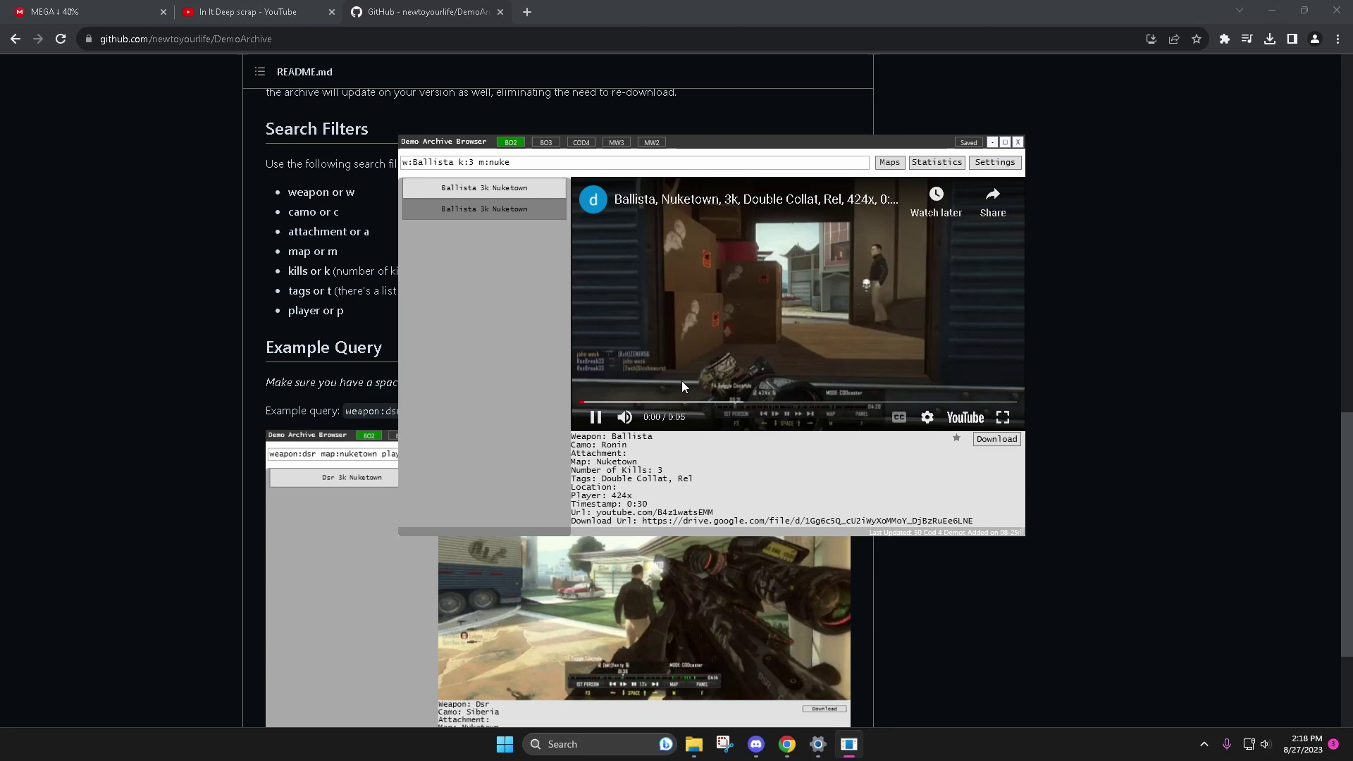
pyautogui.click(620, 421)
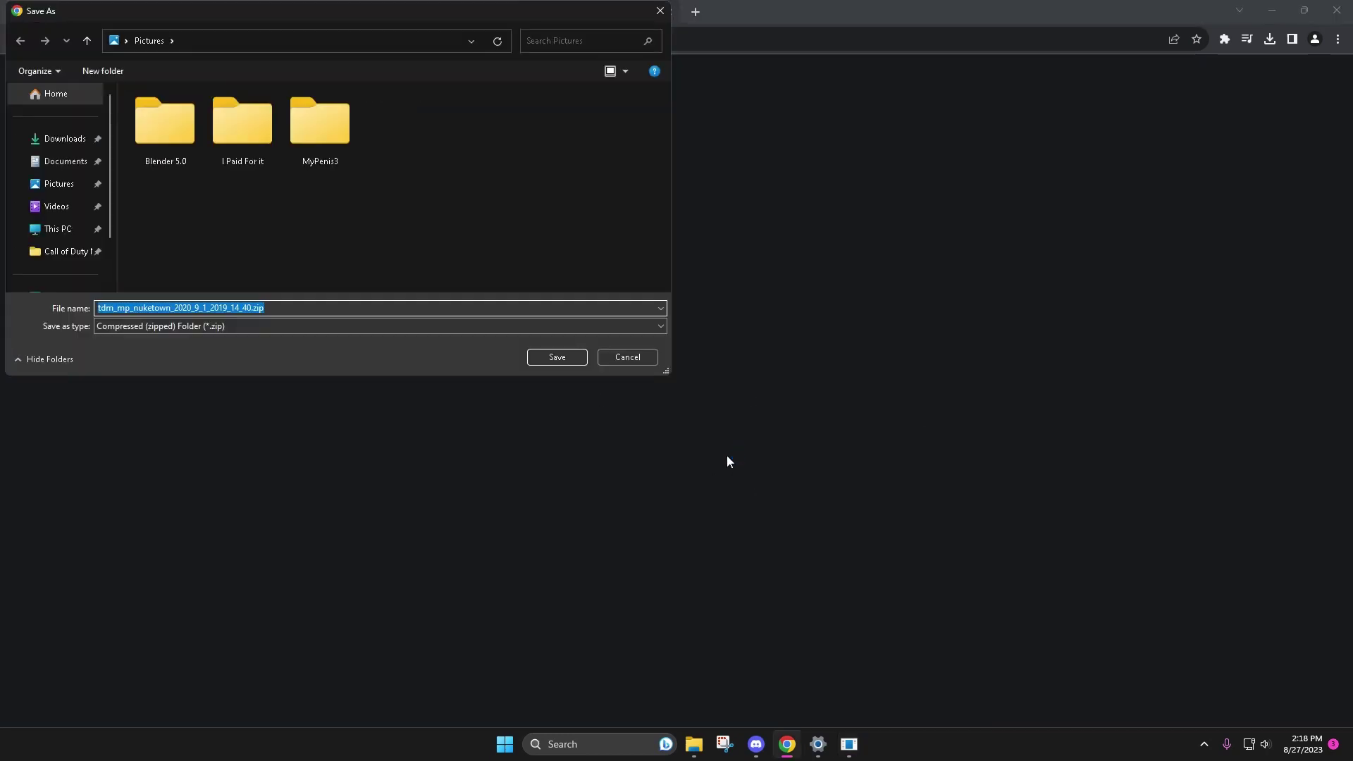
# - Save tdm_mp_nuketown_2020_9_1_2019_14_40.zip to the Videos folder
pyautogui.click(55, 206)
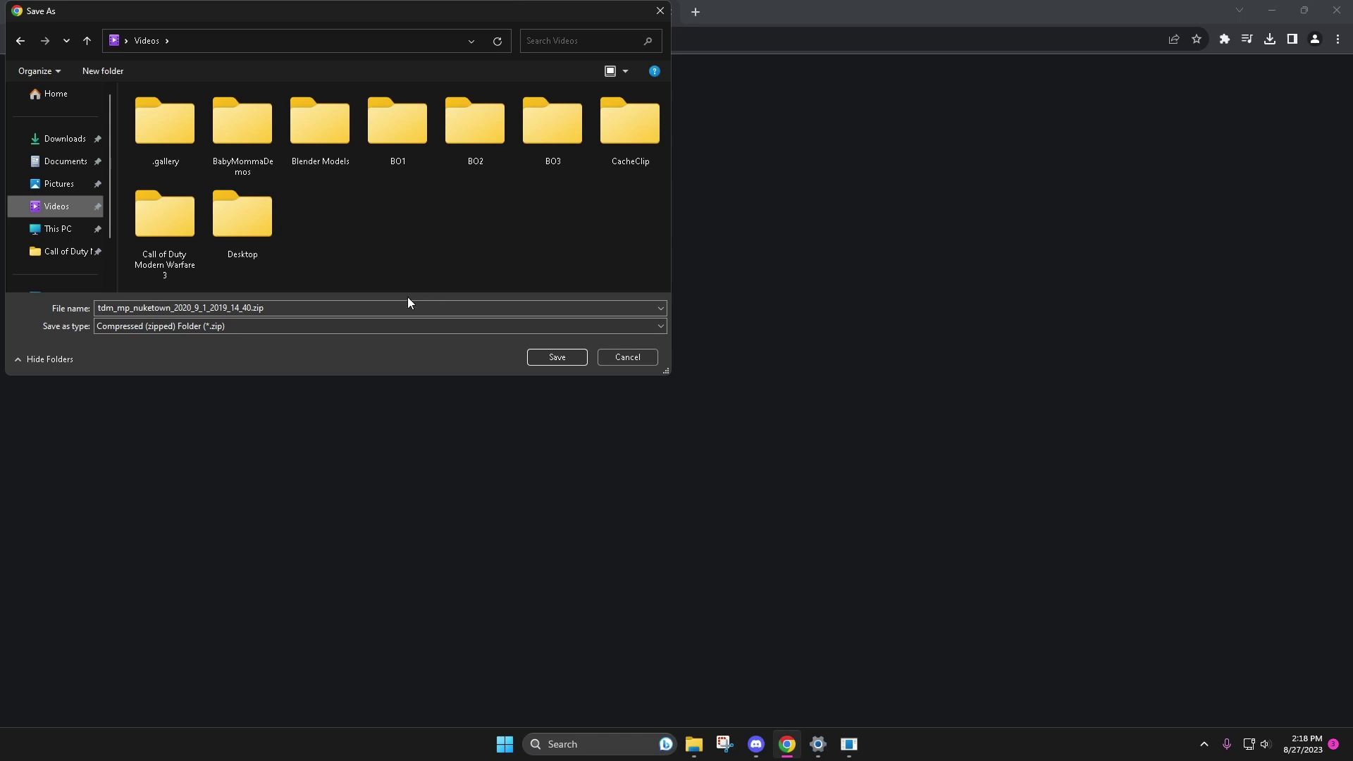
pyautogui.click(539, 360)
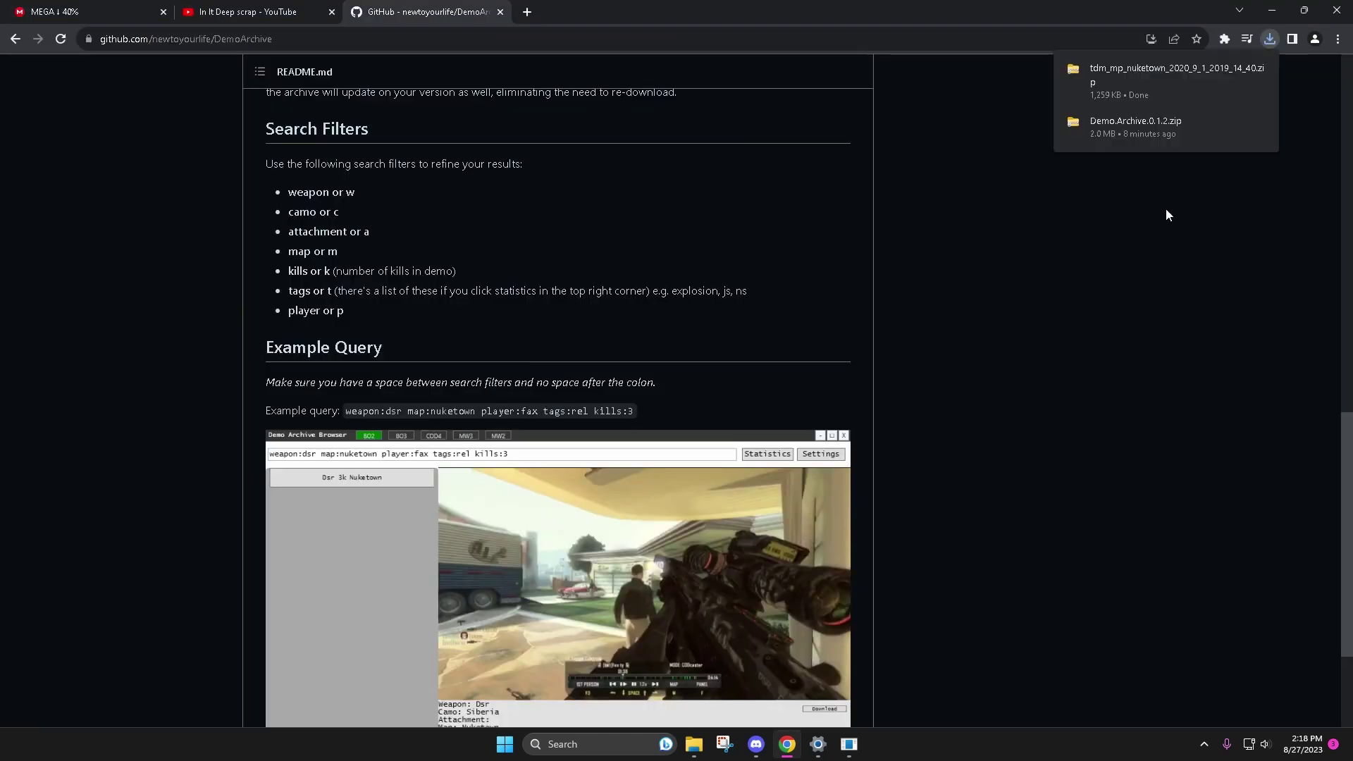
# - Extract the downloaded demo zip and copy its four tdm_mp_nuketown files
pyautogui.click(1237, 73)
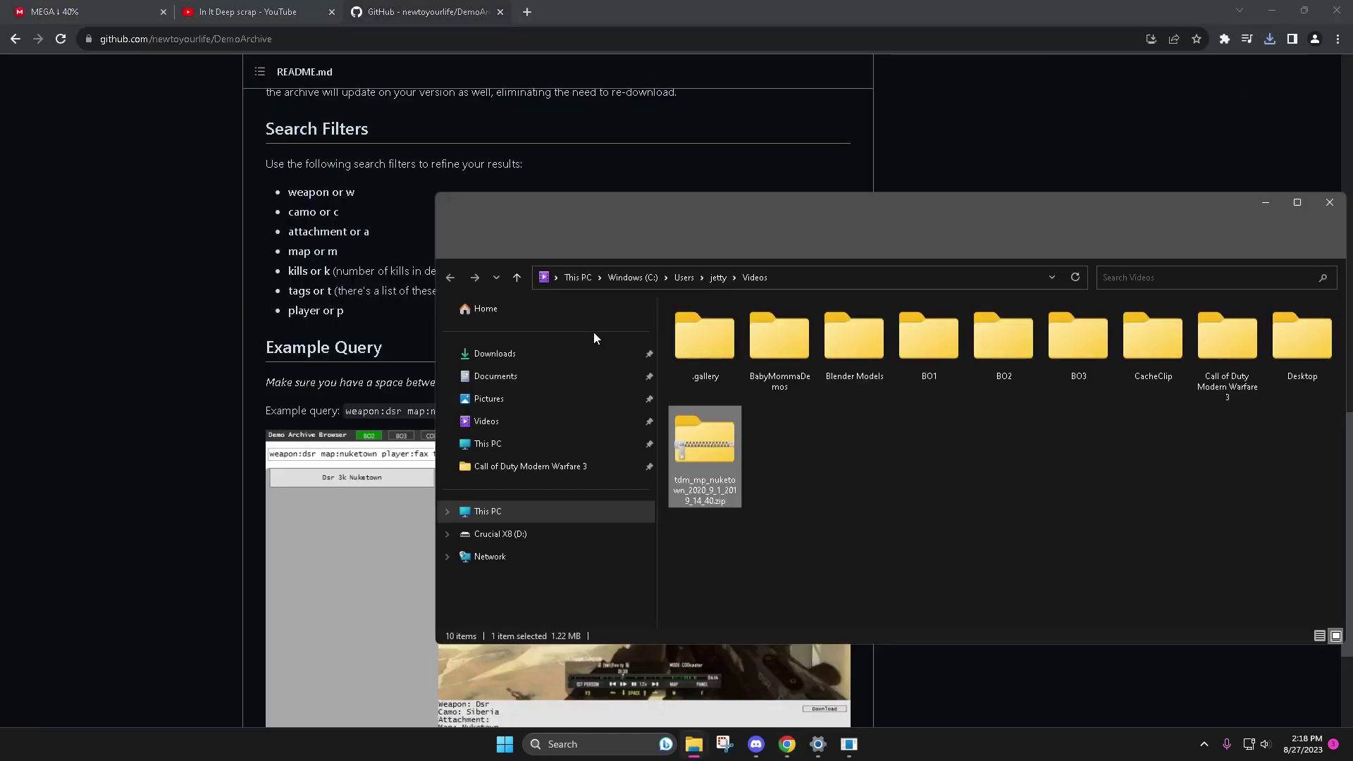
pyautogui.rightClick(704, 455)
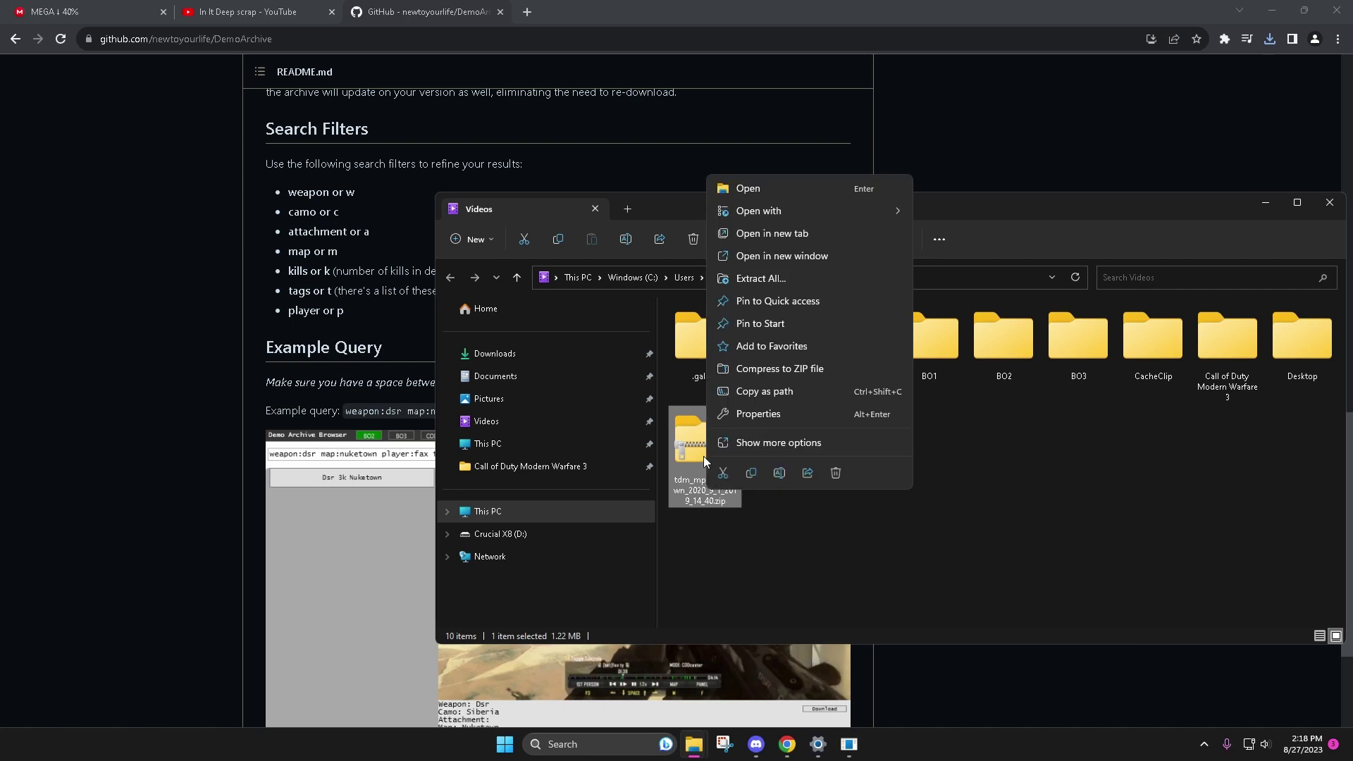
pyautogui.click(781, 278)
pyautogui.click(802, 503)
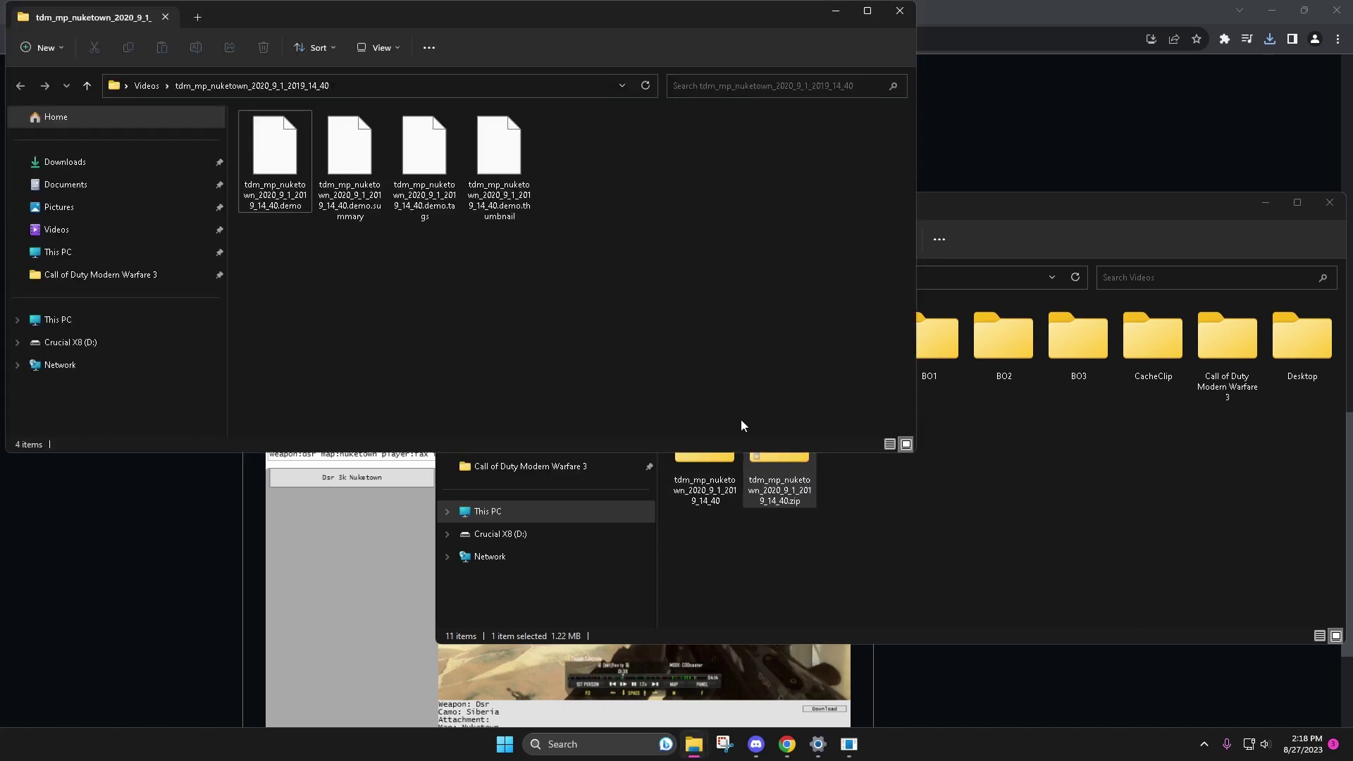
pyautogui.hotkey('ctrl', 'a')
pyautogui.rightClick(243, 160)
pyautogui.click(282, 177)
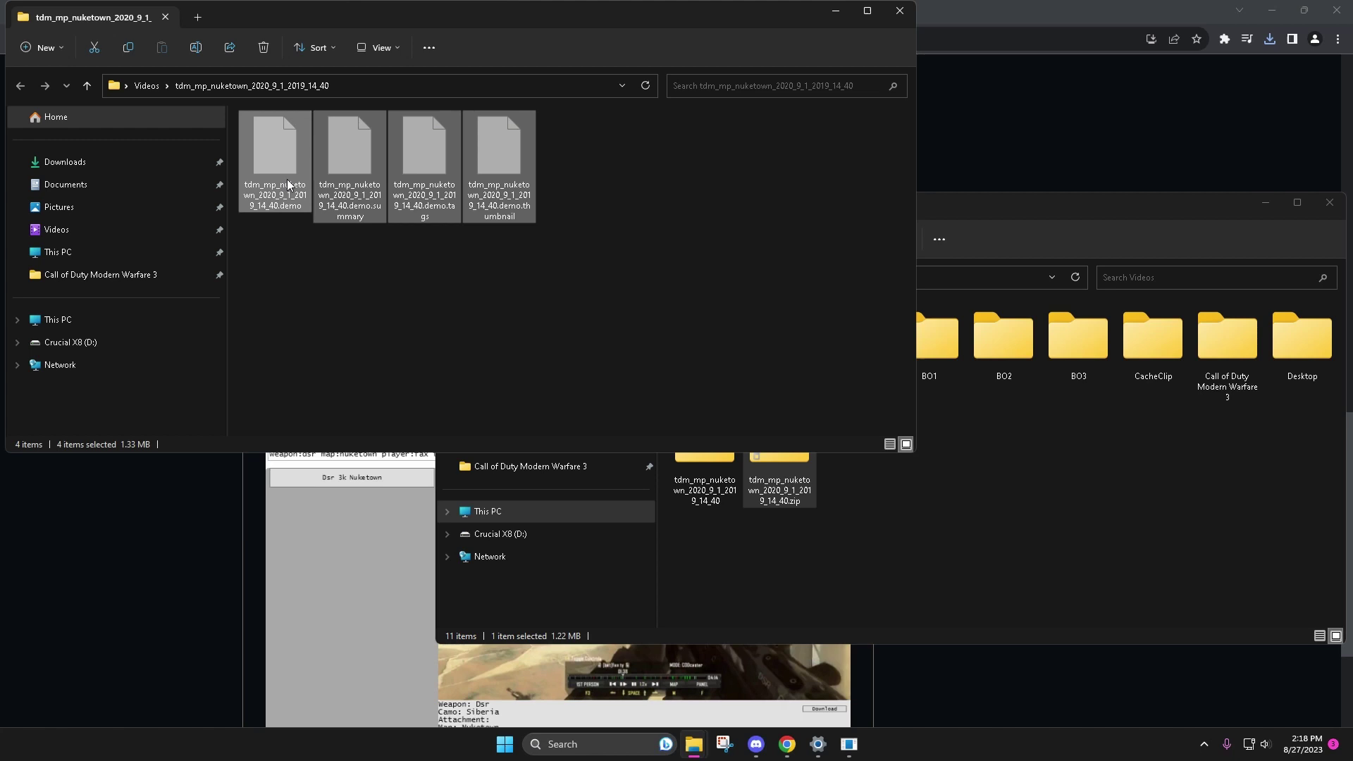
pyautogui.click(839, 21)
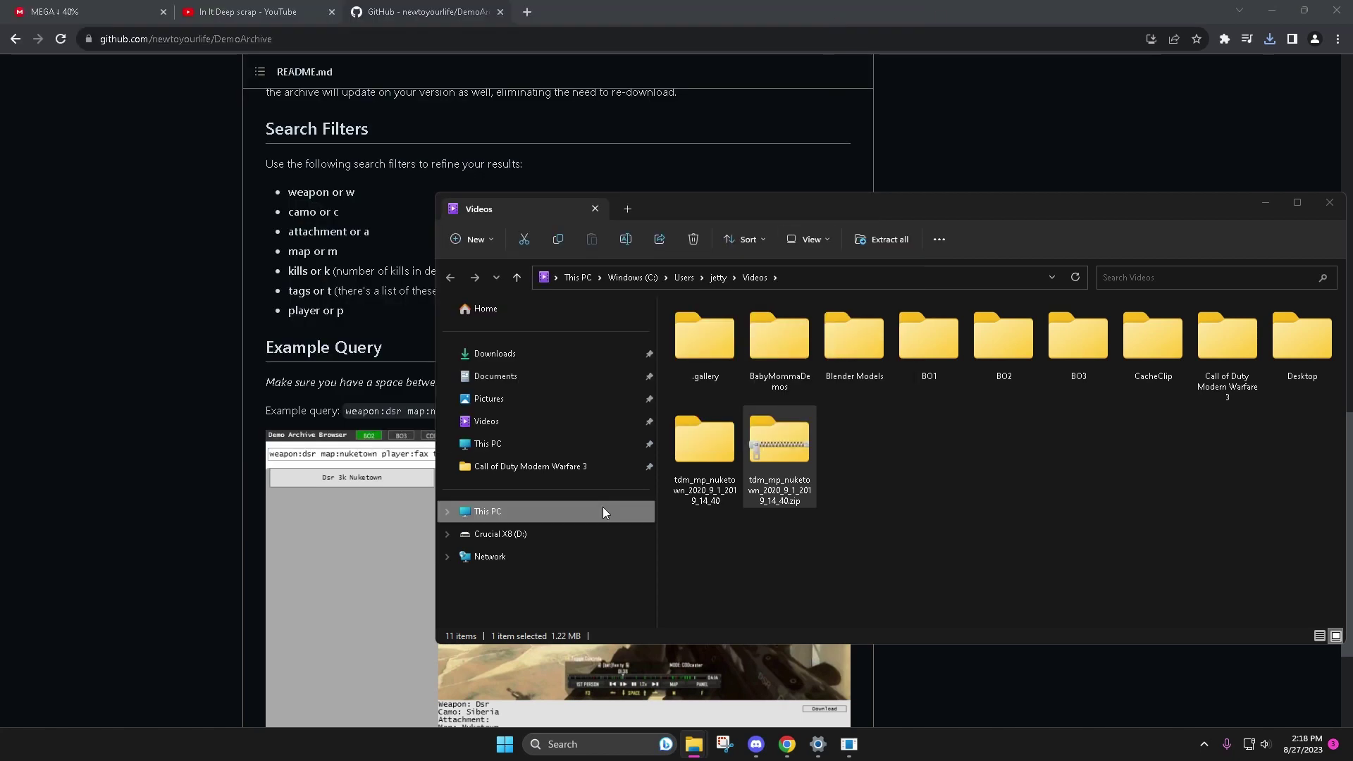
# - Browse to D:\SteamLibrary\...\Call of Duty Black Ops II\Plugins\OpenNetStorage\Cloud\FILM_MP
pyautogui.click(504, 533)
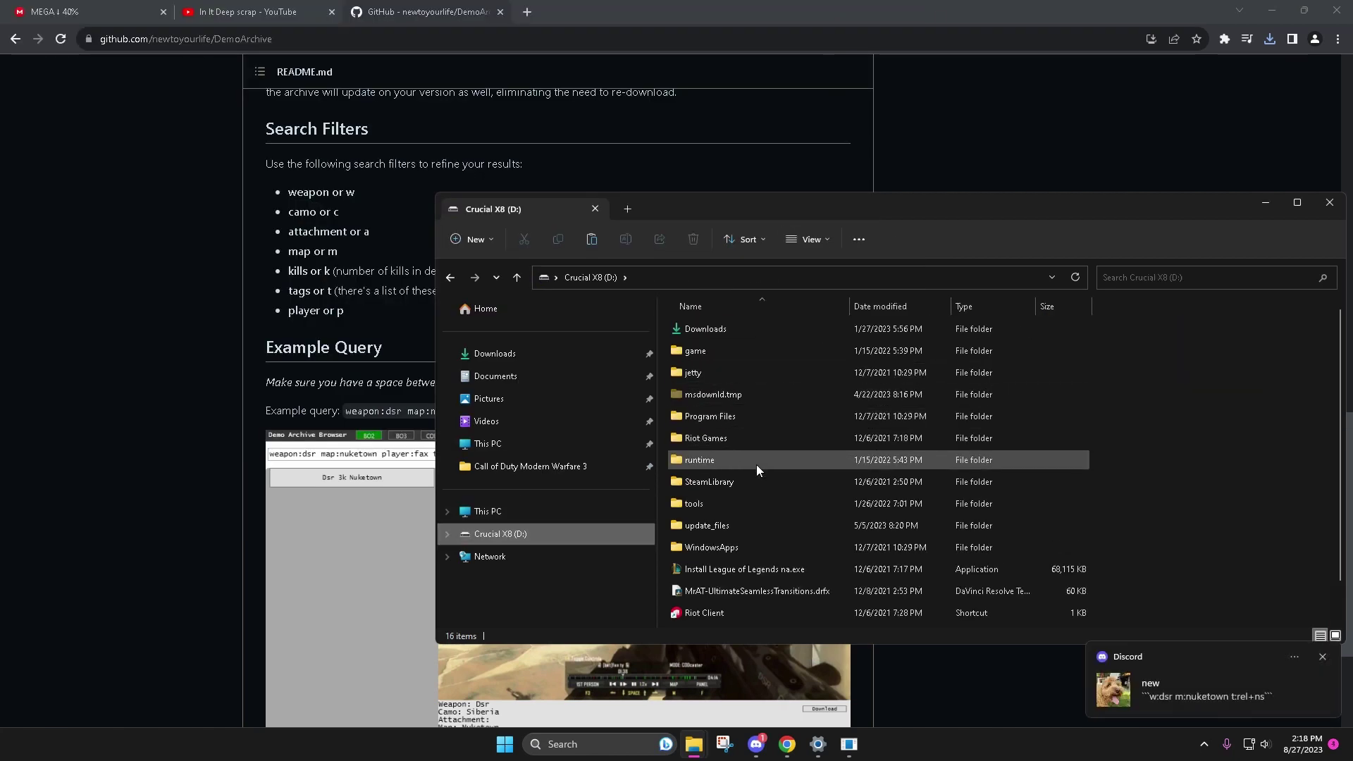
pyautogui.click(757, 482)
pyautogui.doubleClick(757, 482)
pyautogui.doubleClick(705, 350)
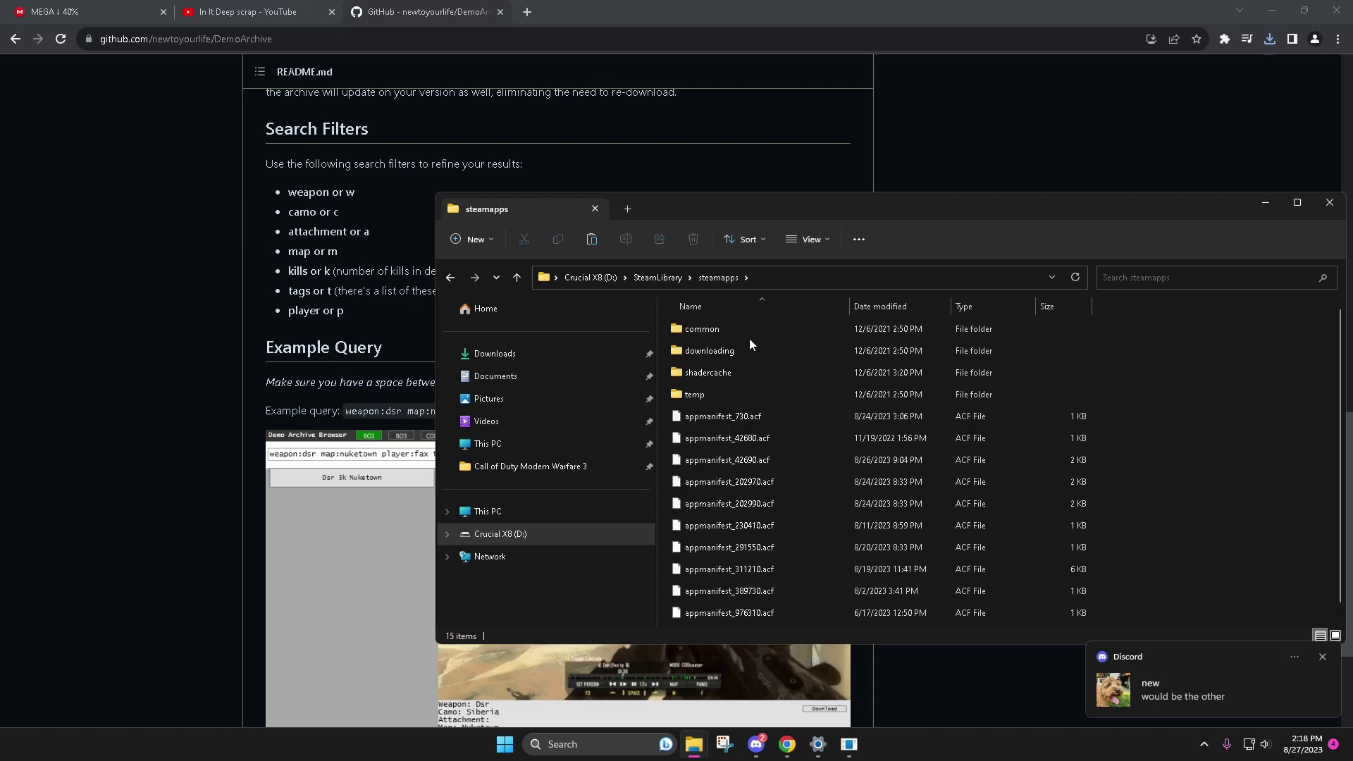
pyautogui.doubleClick(740, 330)
pyautogui.doubleClick(751, 374)
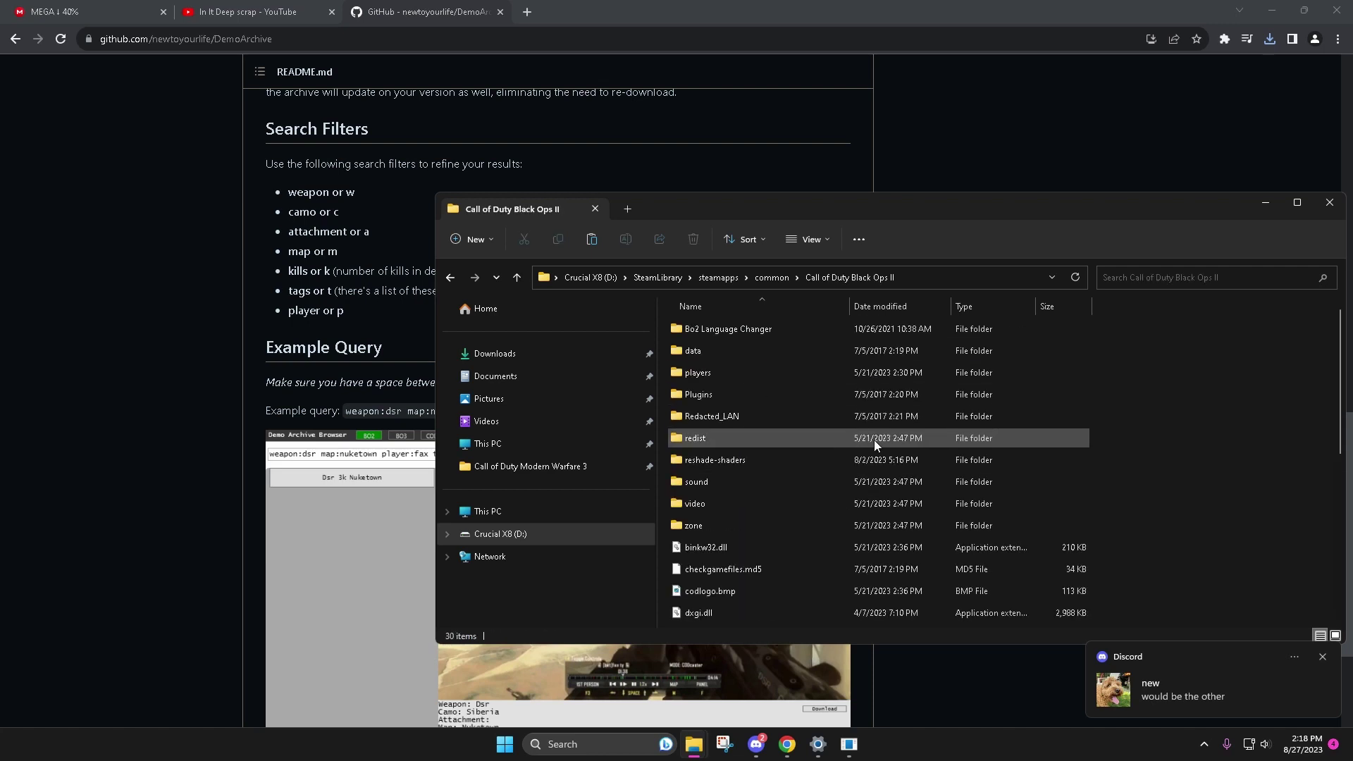
pyautogui.doubleClick(736, 395)
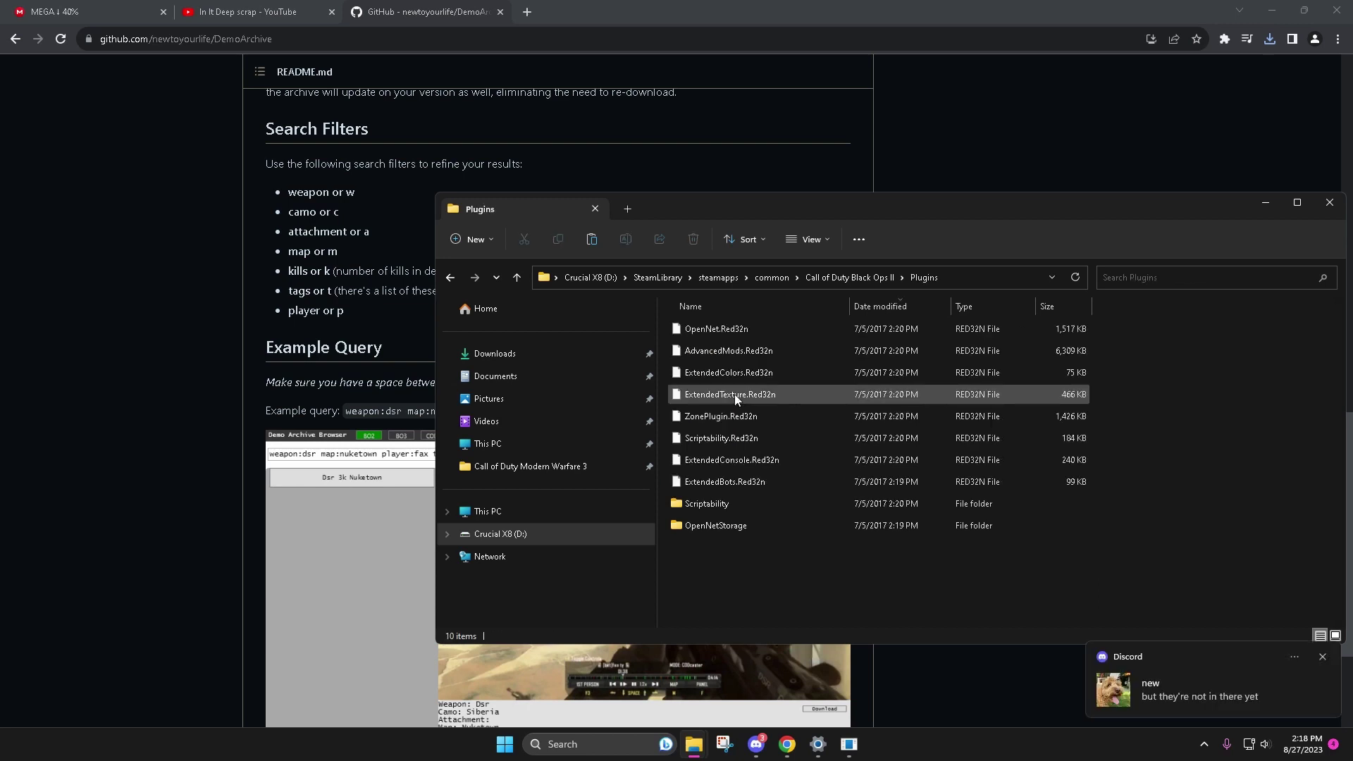
pyautogui.doubleClick(732, 527)
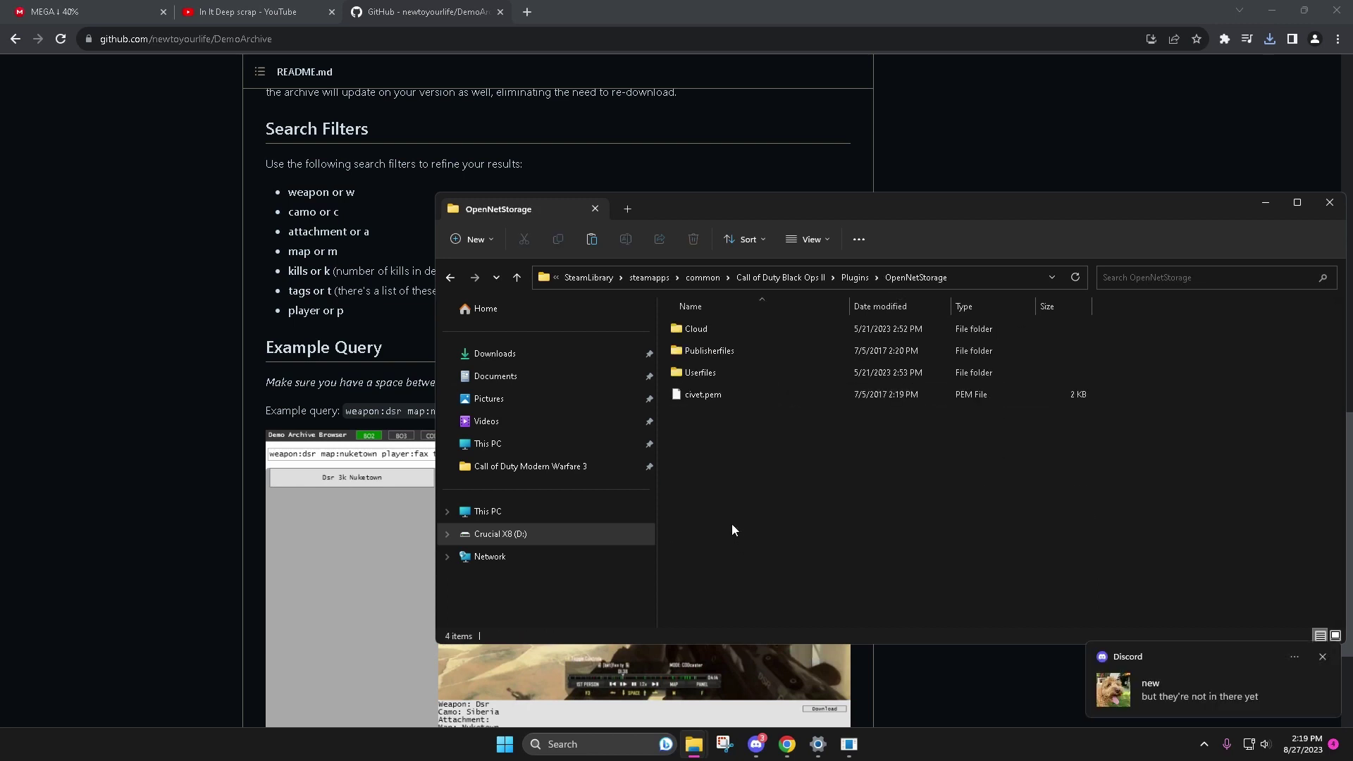
pyautogui.doubleClick(704, 329)
pyautogui.doubleClick(705, 329)
# - Paste the four demo files into FILM_MP and delete the old bimjo_NUKE files
pyautogui.rightClick(740, 467)
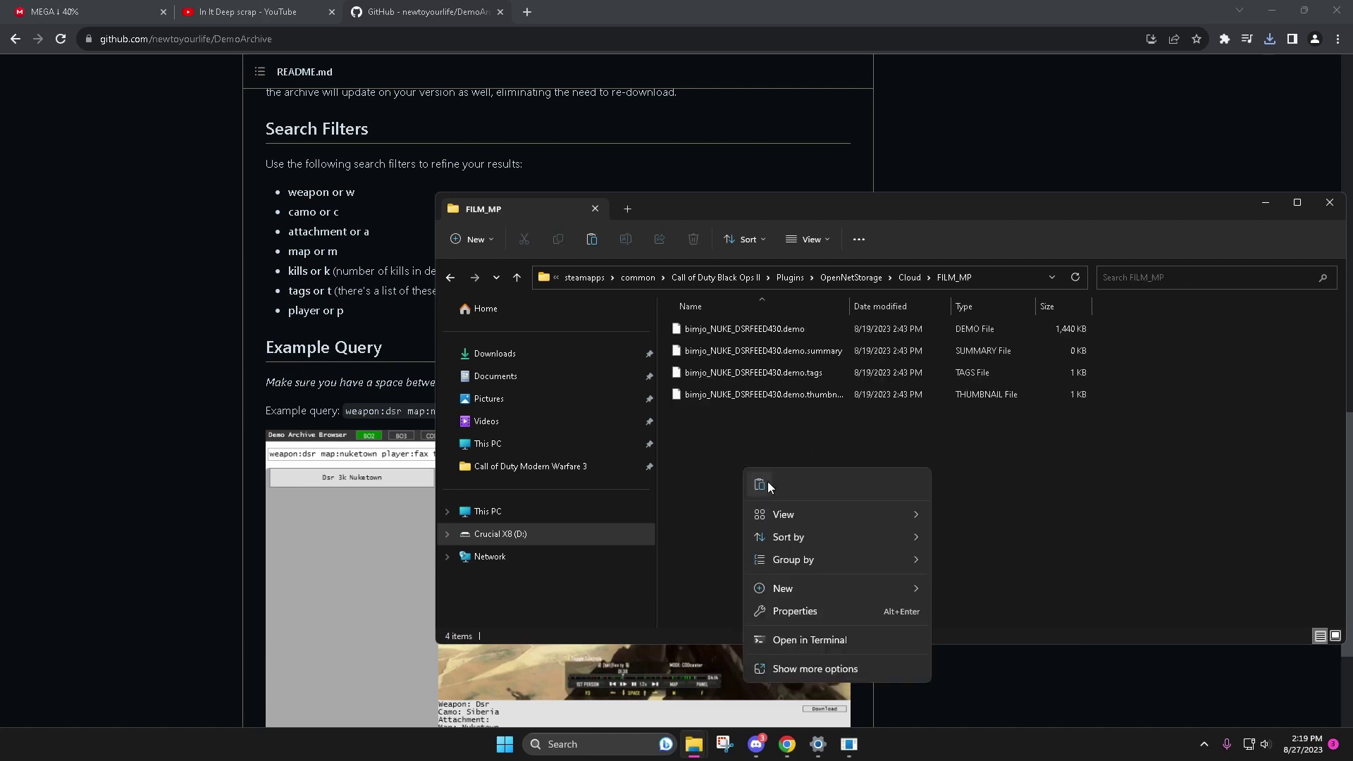
pyautogui.click(767, 481)
pyautogui.moveTo(1131, 386); pyautogui.dragTo(1001, 326)
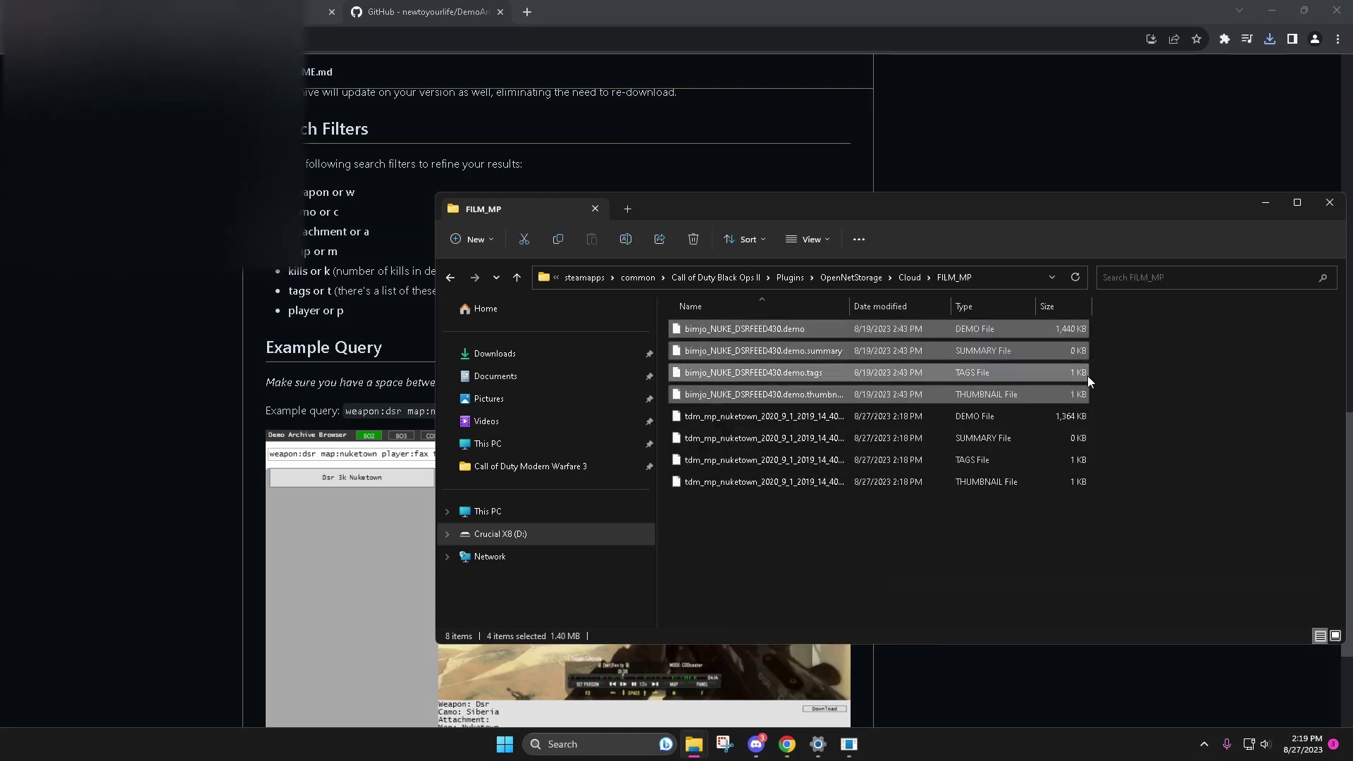
pyautogui.press('Delete')
pyautogui.click(1265, 202)
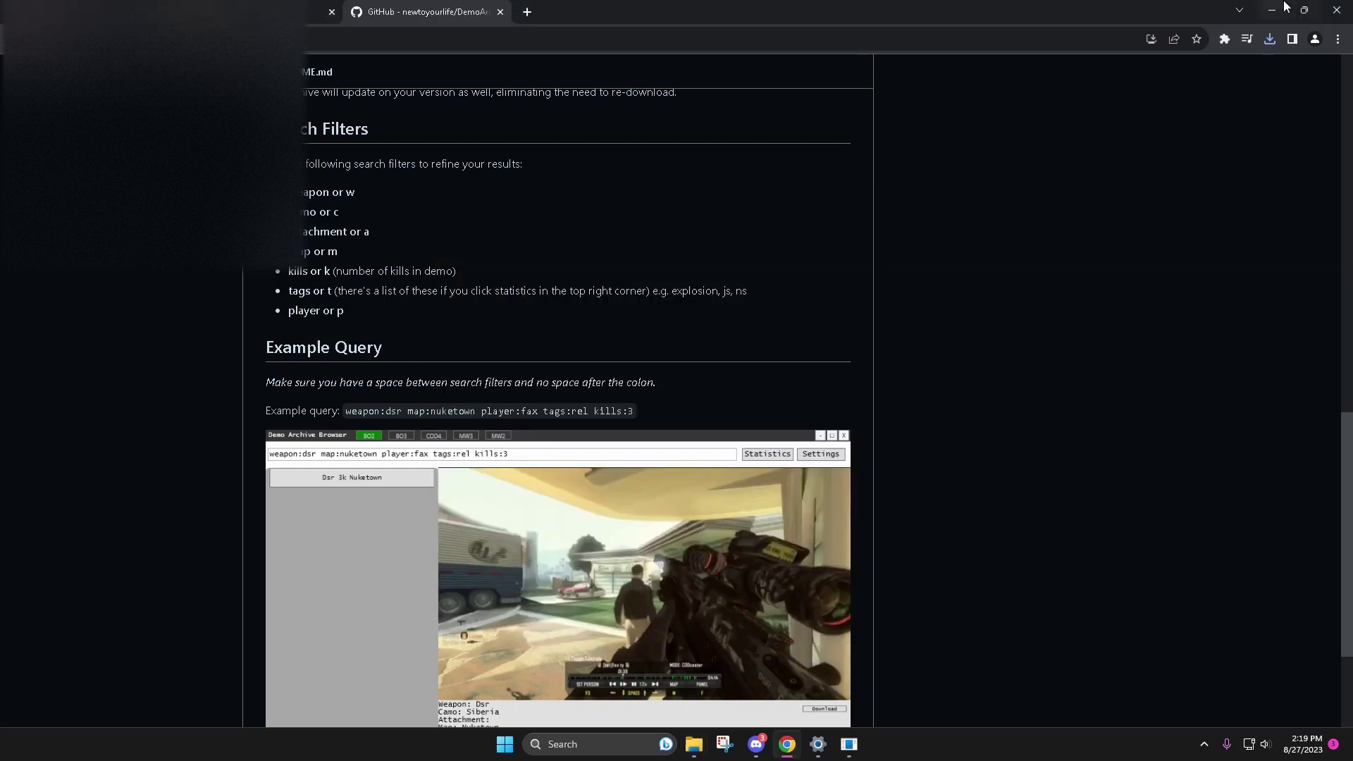
# - Play the Nuketown demo in the film editor slowed to 0.6x and pause it
pyautogui.click(1272, 10)
pyautogui.moveTo(703, 744)
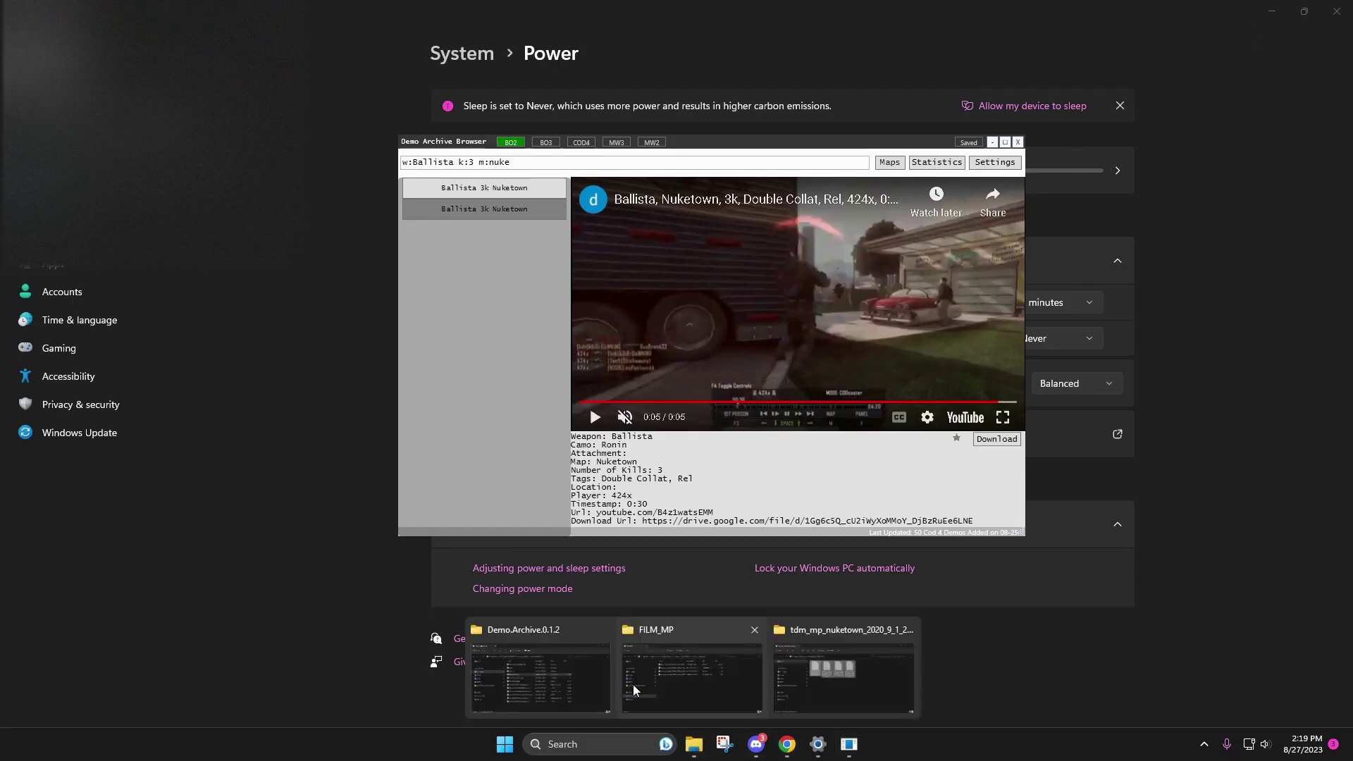
pyautogui.click(853, 675)
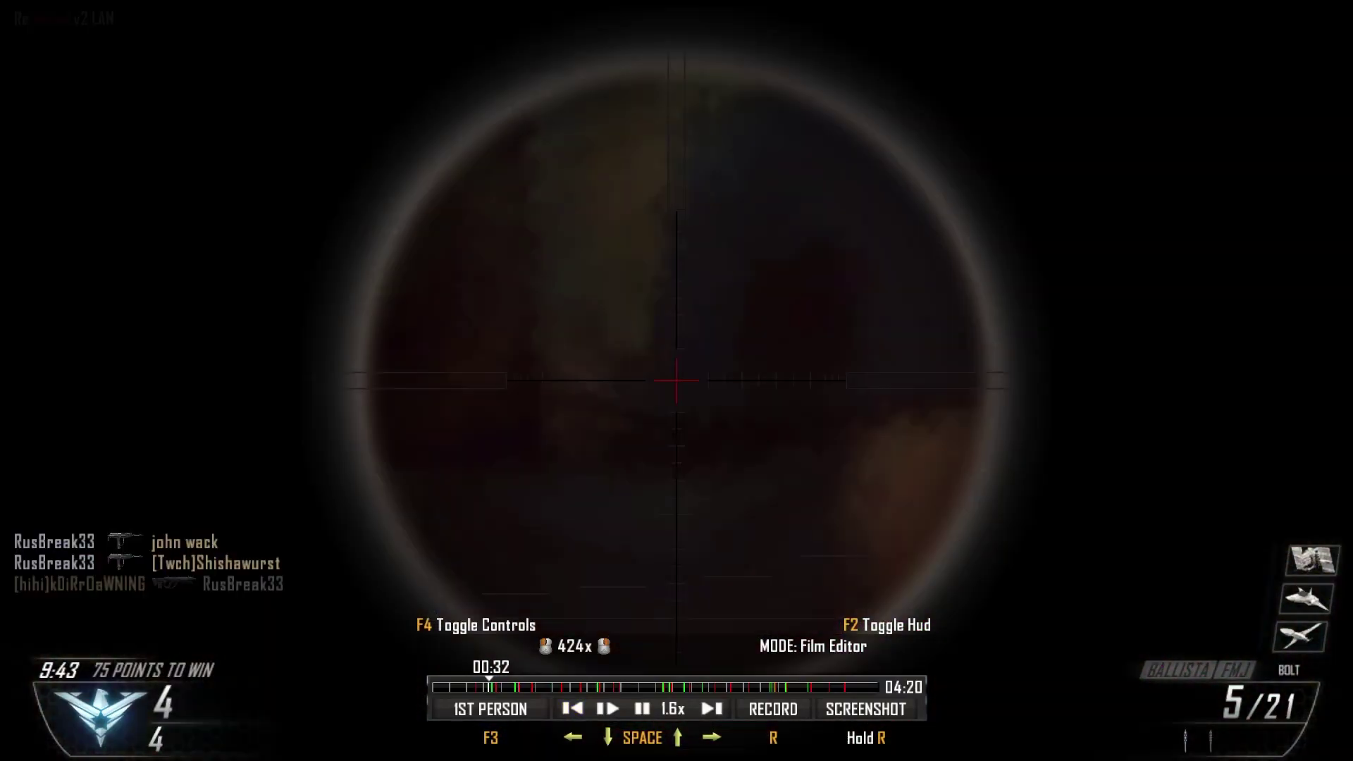
pyautogui.press('space')
pyautogui.press('Down')
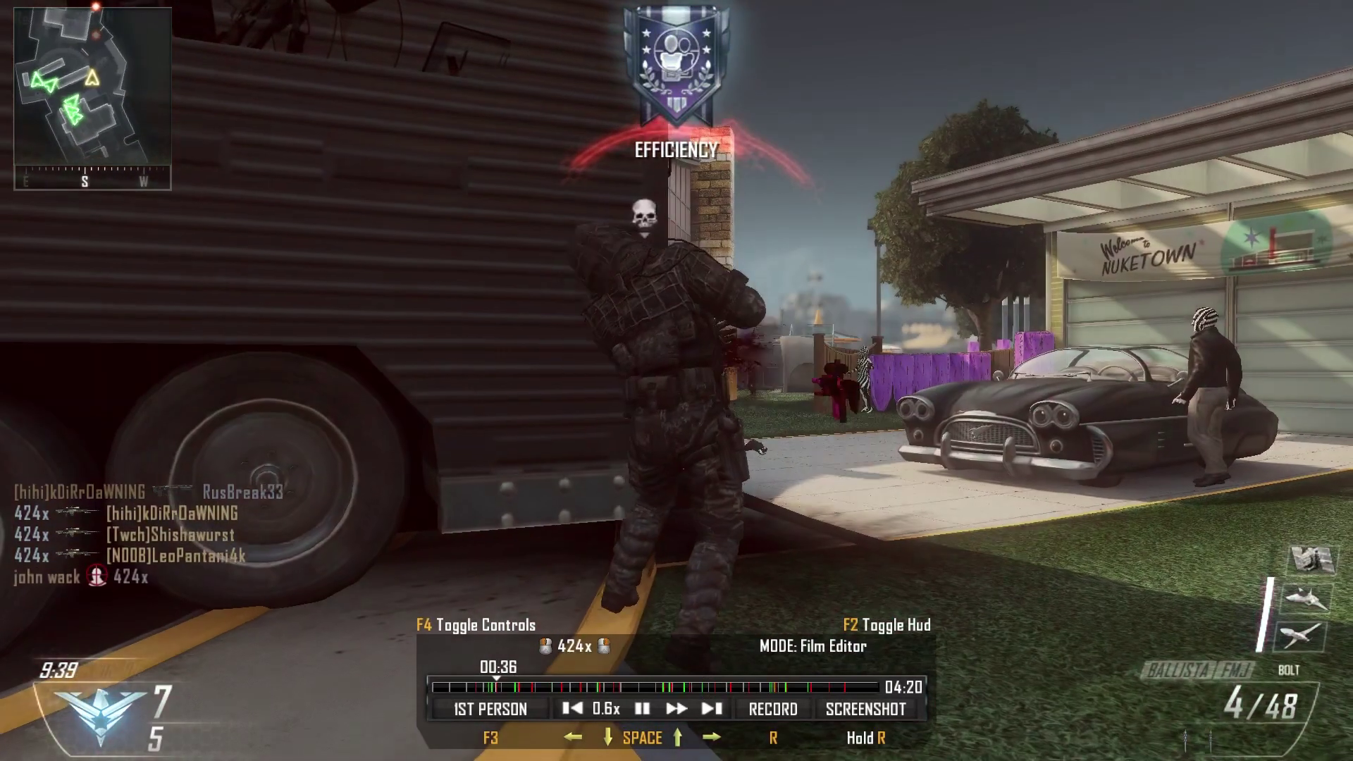
pyautogui.press('space')
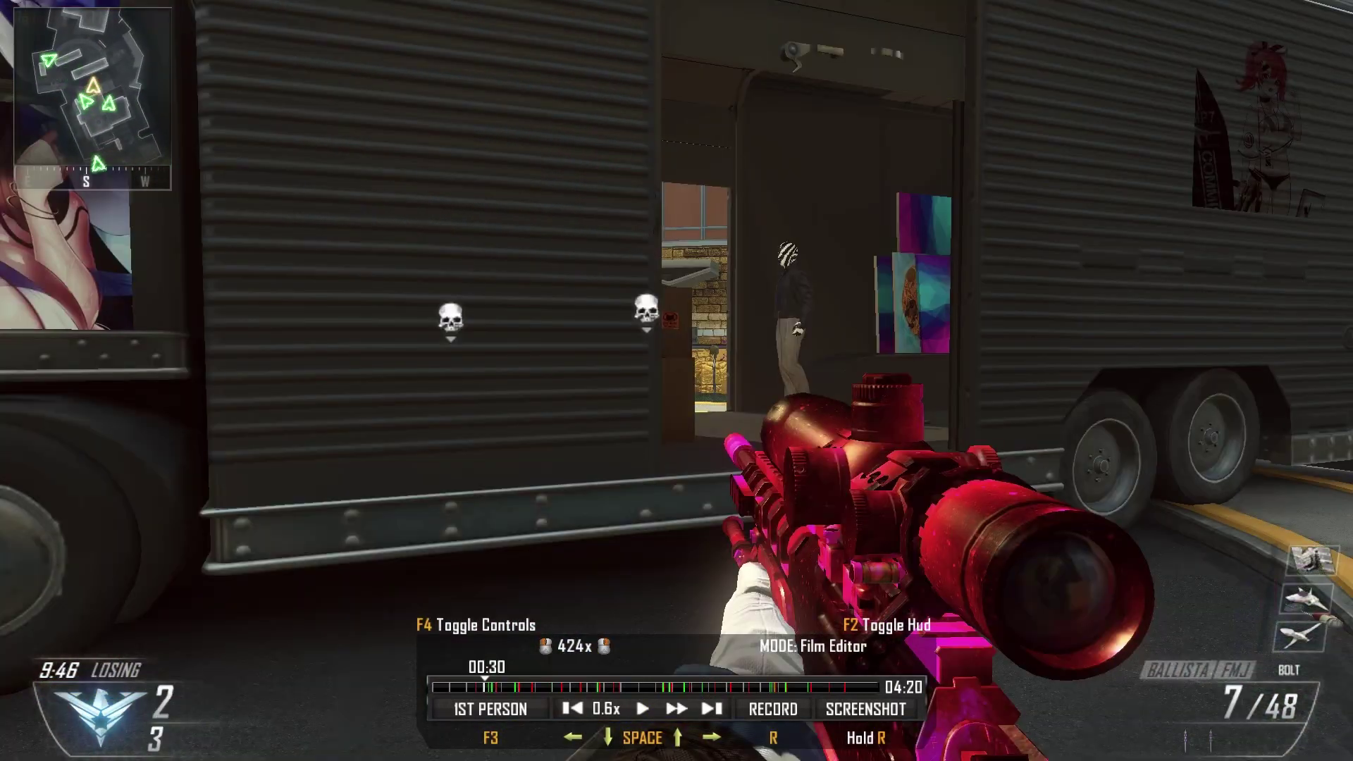
# - Switch the film camera to Free Roam and fly it to a low view of the crouching soldier
pyautogui.press('super')
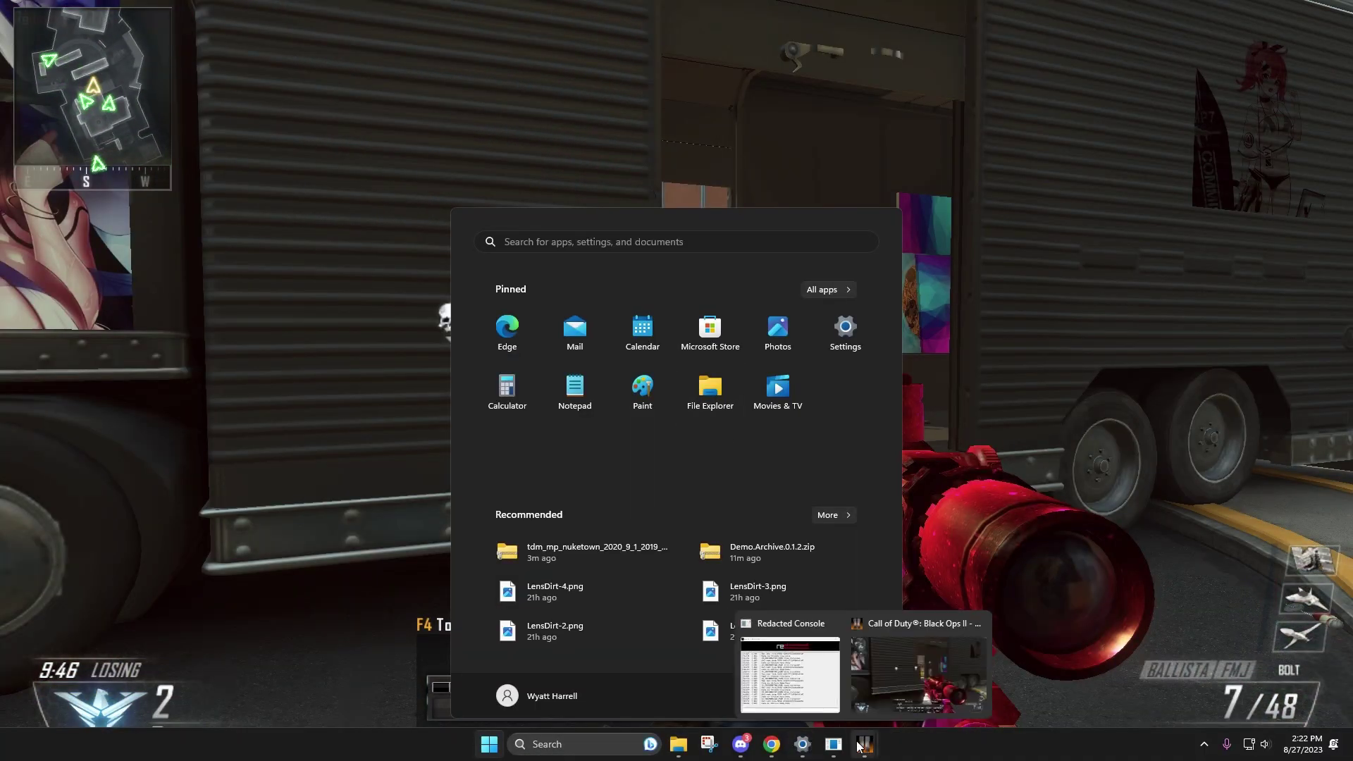
pyautogui.click(830, 746)
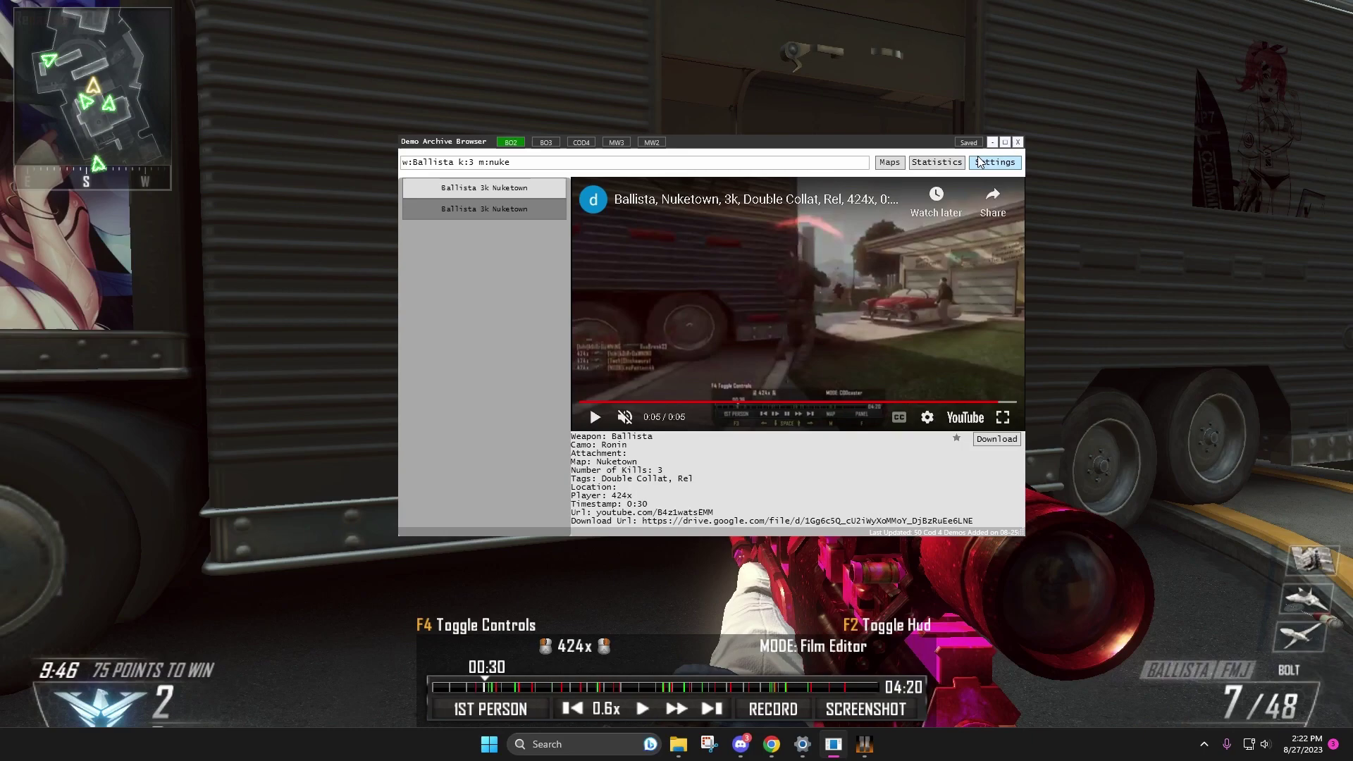
pyautogui.click(413, 513)
pyautogui.press('F3')
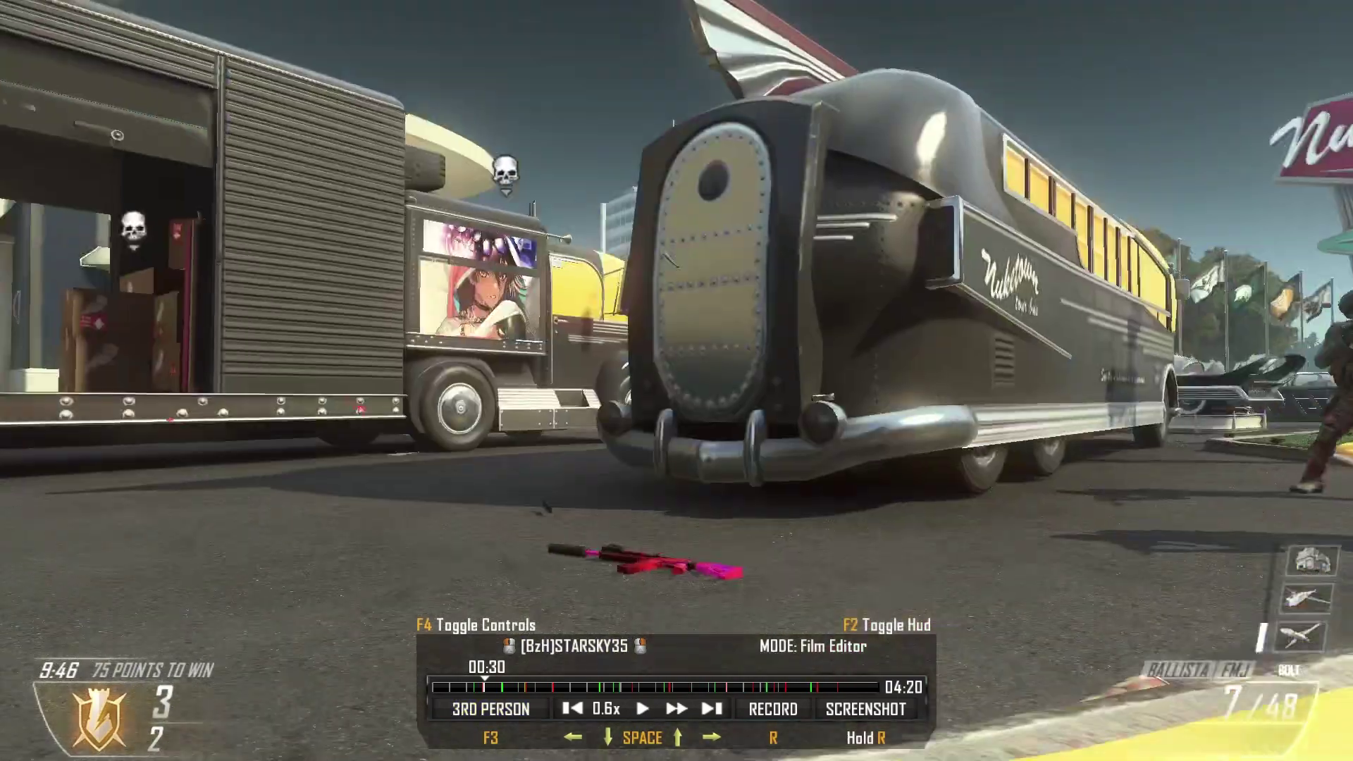
pyautogui.press('F3')
pyautogui.press('w')
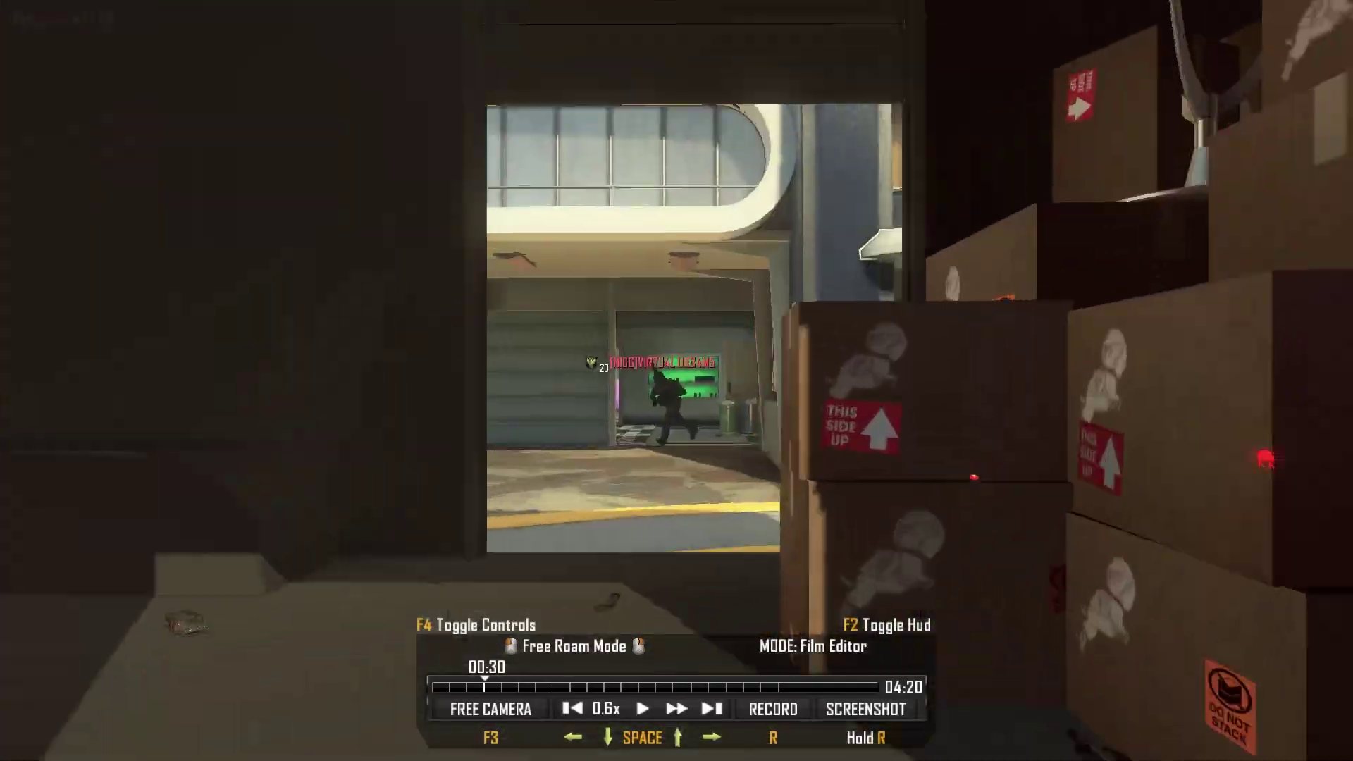
pyautogui.press('w')
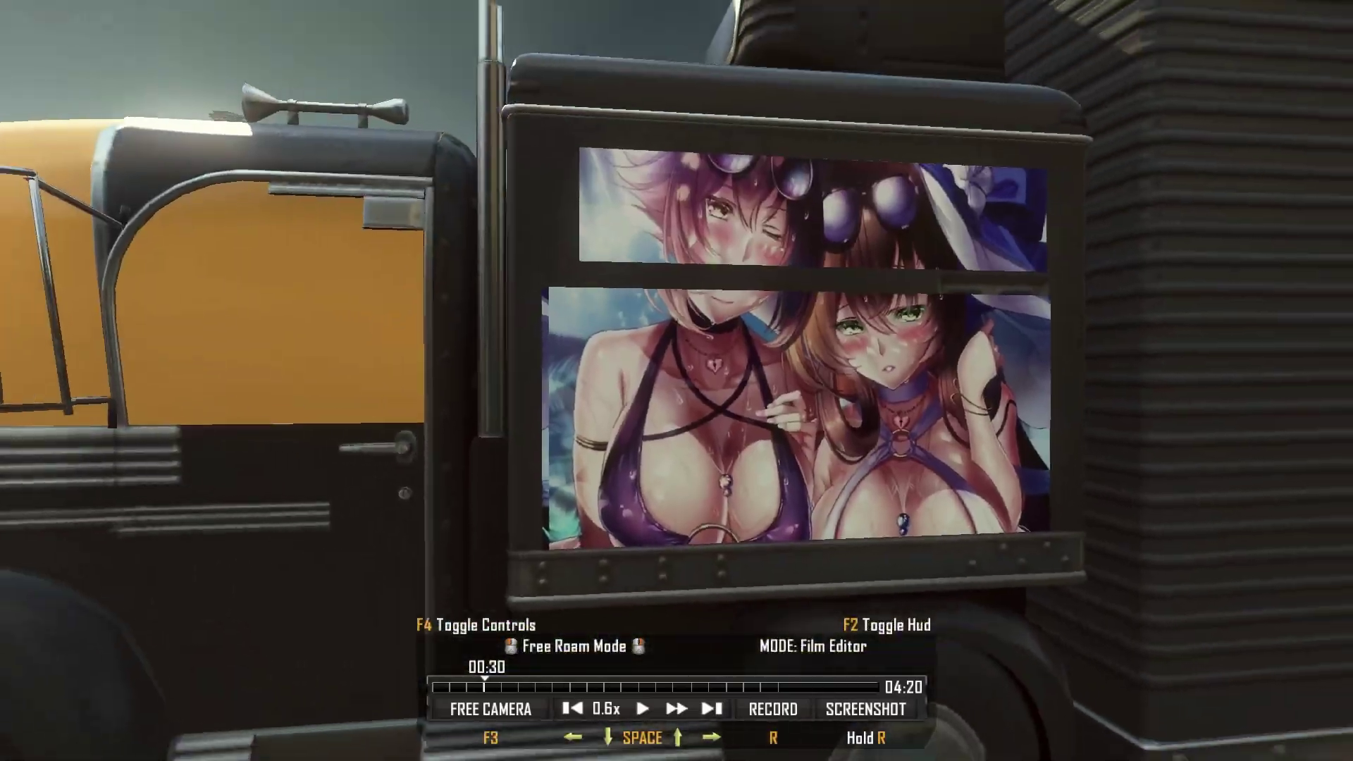
pyautogui.press('w')
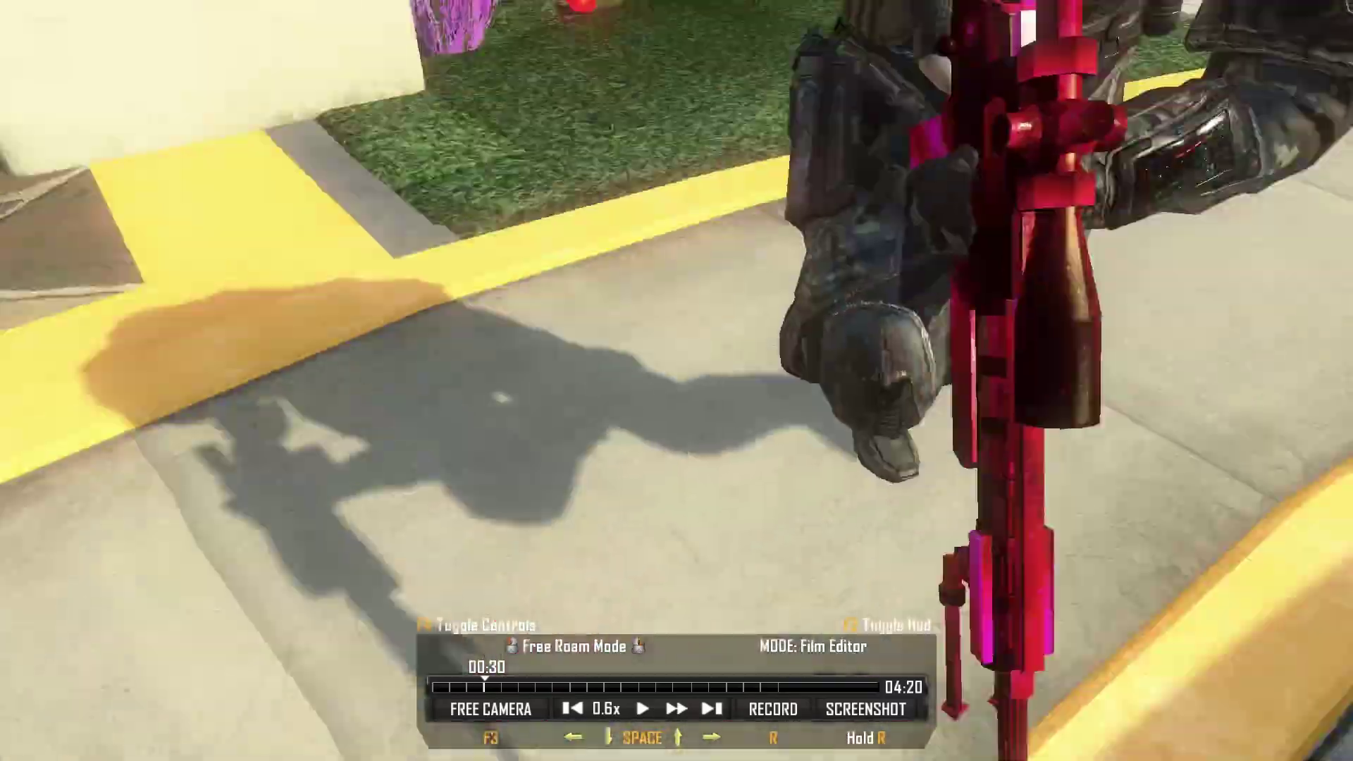